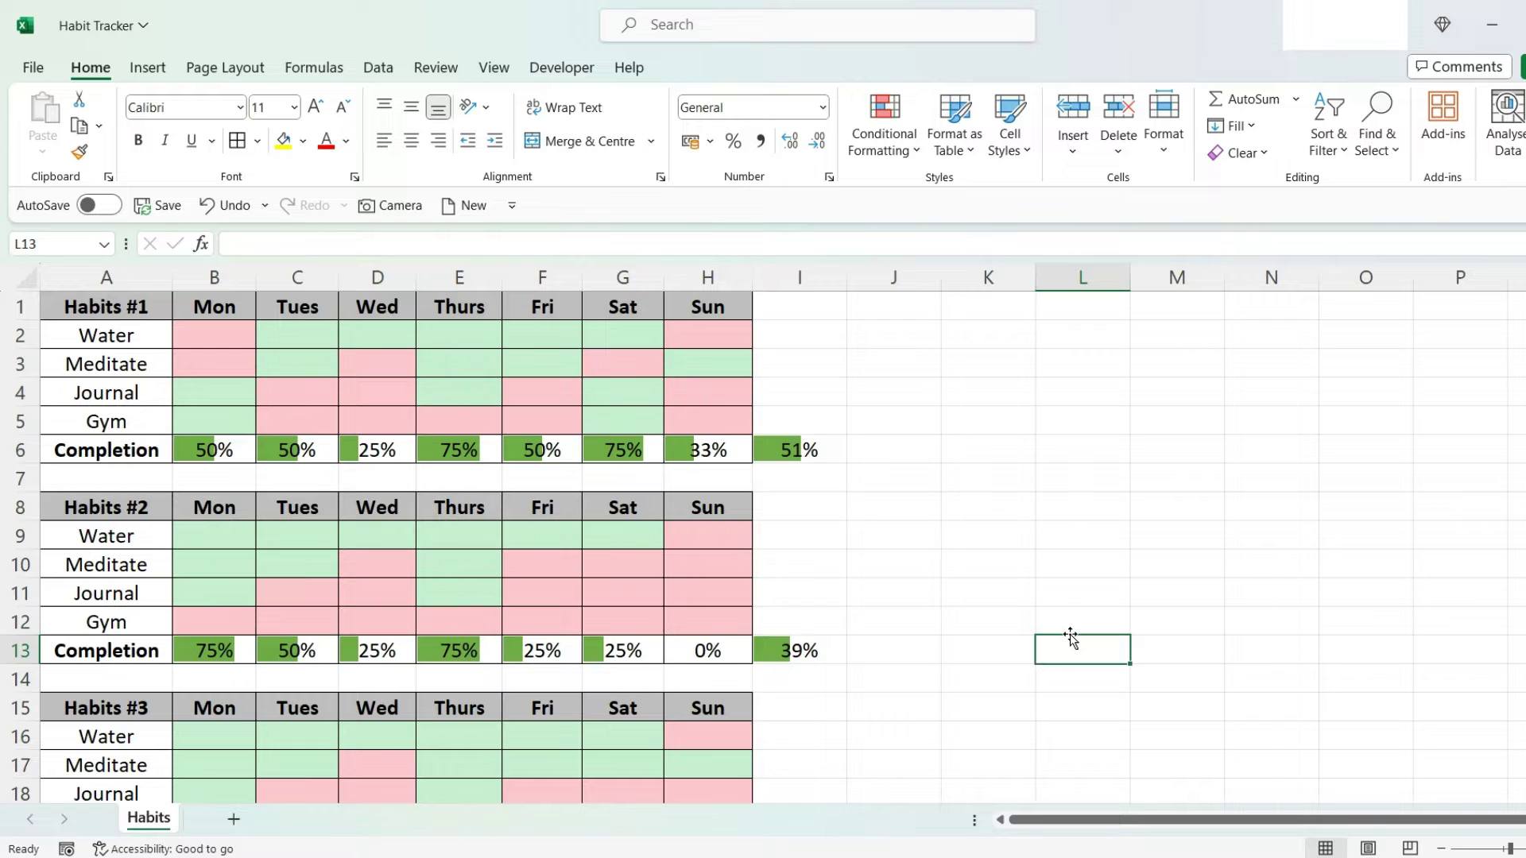
Step: Enter TRUE for Meditate (B3) and FALSE for Journal (B4) on Monday, then select I6 for the average
{"action": "left_click", "coordinate": [222, 364]}
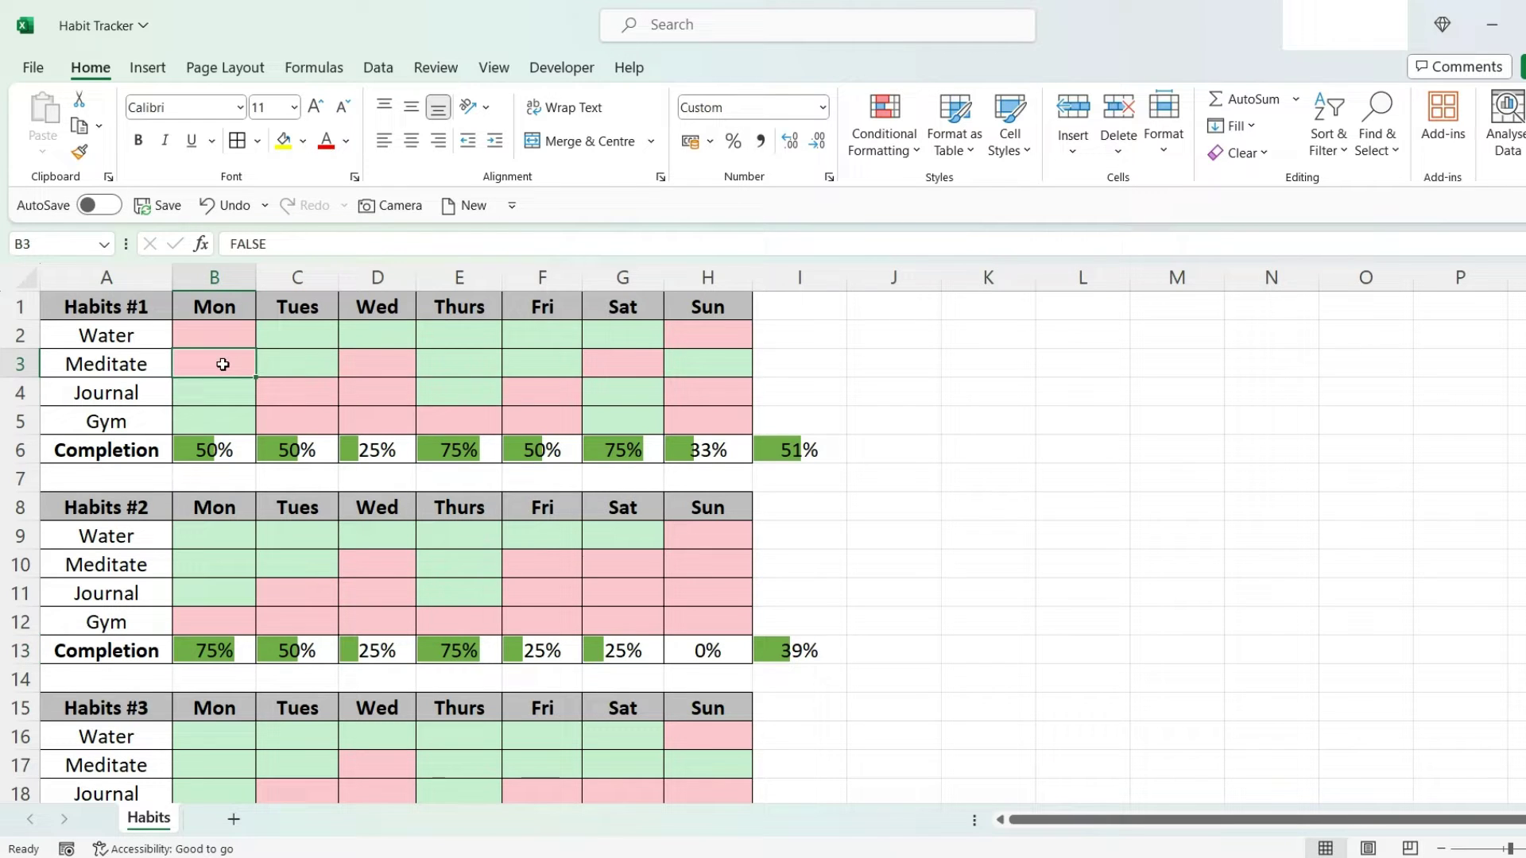
{"action": "type", "text": "TRUE"}
{"action": "key", "text": "Return"}
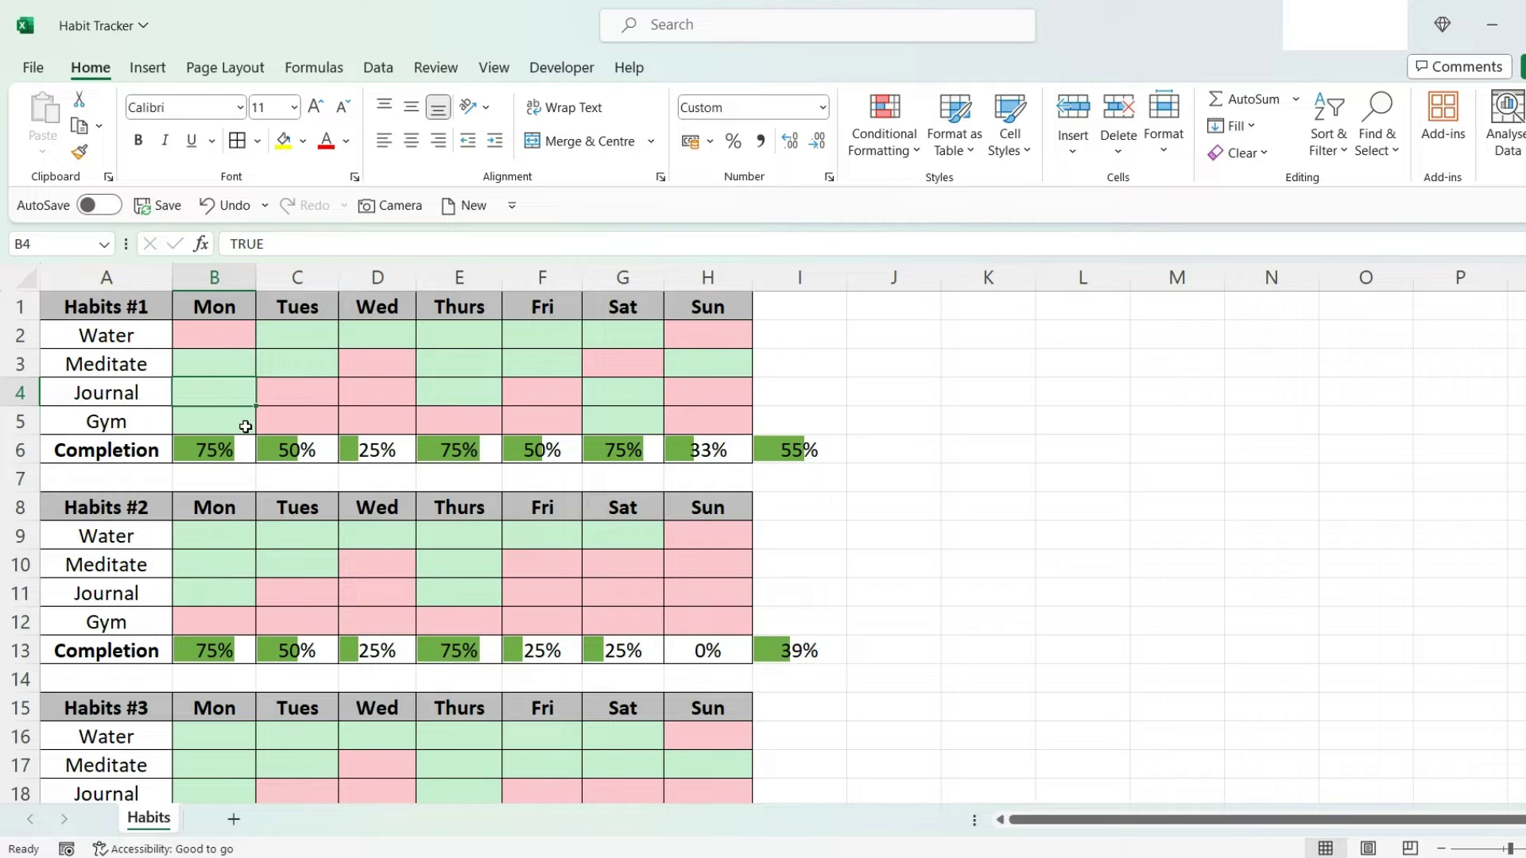
{"action": "type", "text": "FALSE"}
{"action": "key", "text": "Return"}
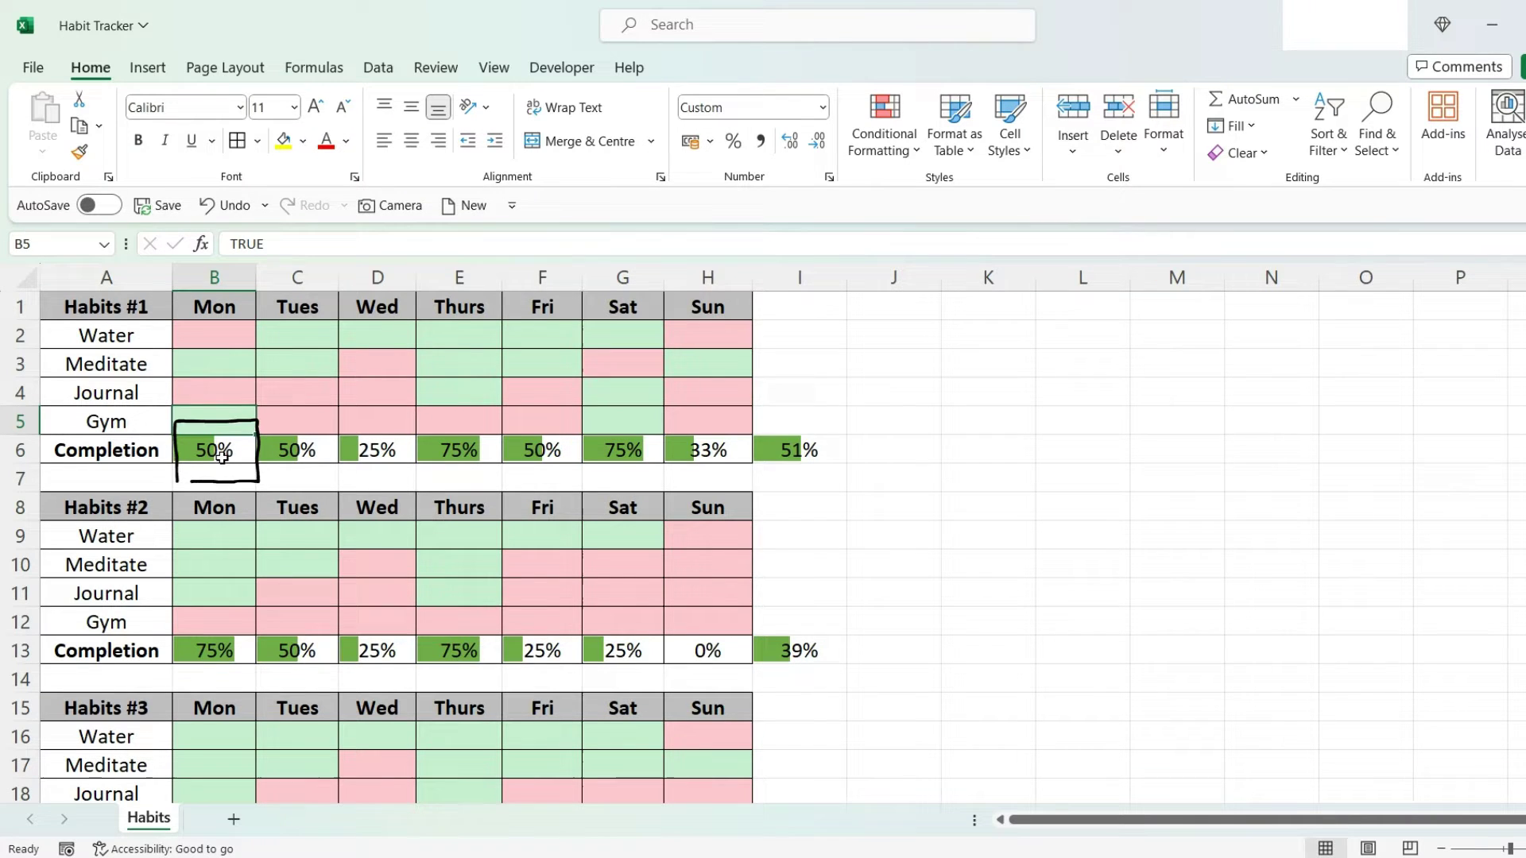
{"action": "left_click", "coordinate": [788, 457]}
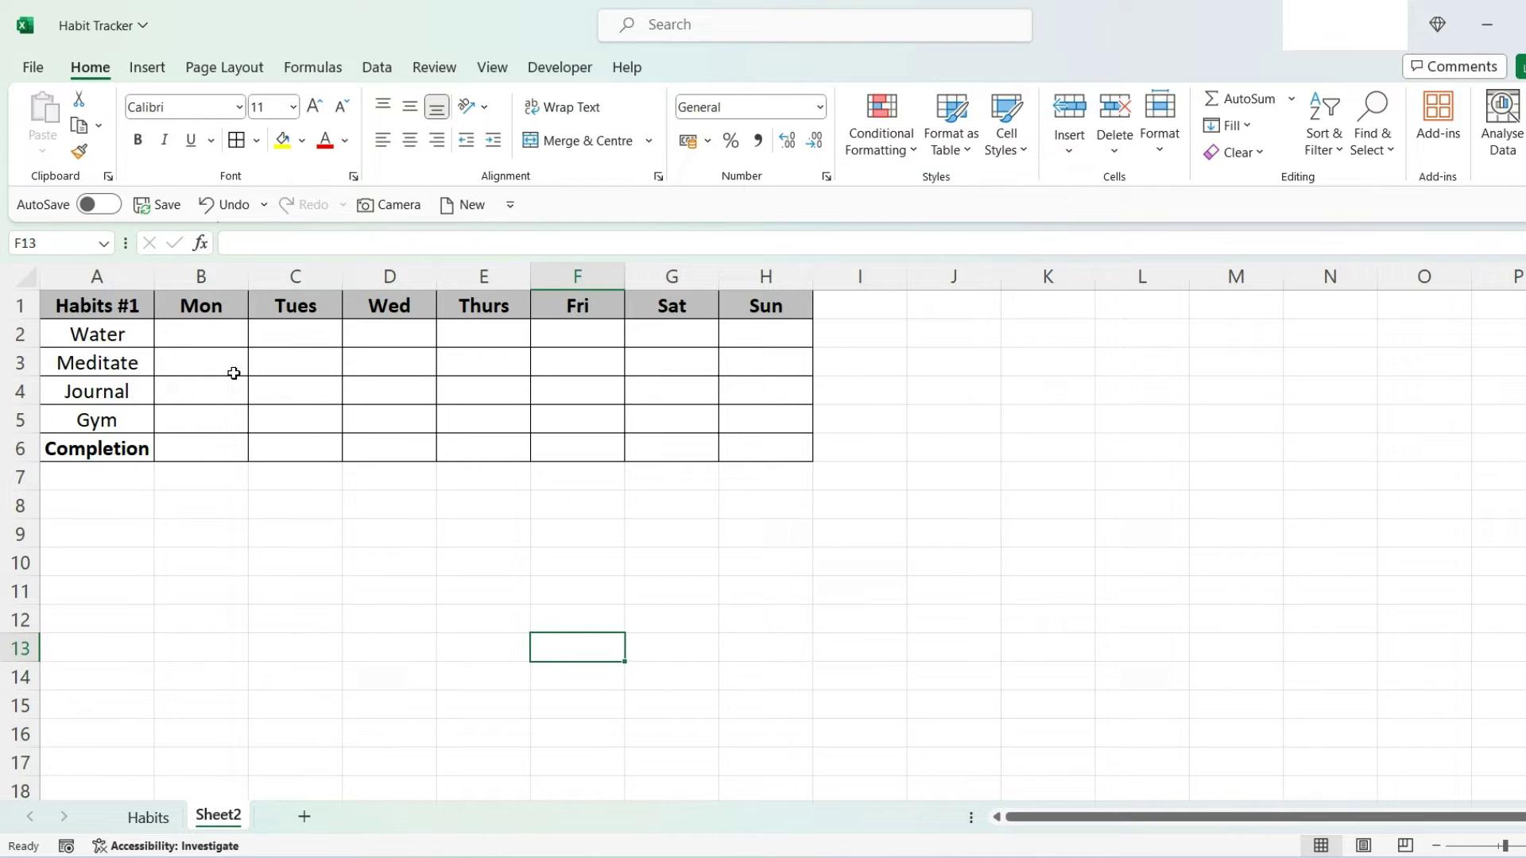
Step: Enter TRUE, FALSE, TRUE, FALSE in B2:B5 for Water, Meditate, Journal and Gym
{"action": "left_click", "coordinate": [230, 331]}
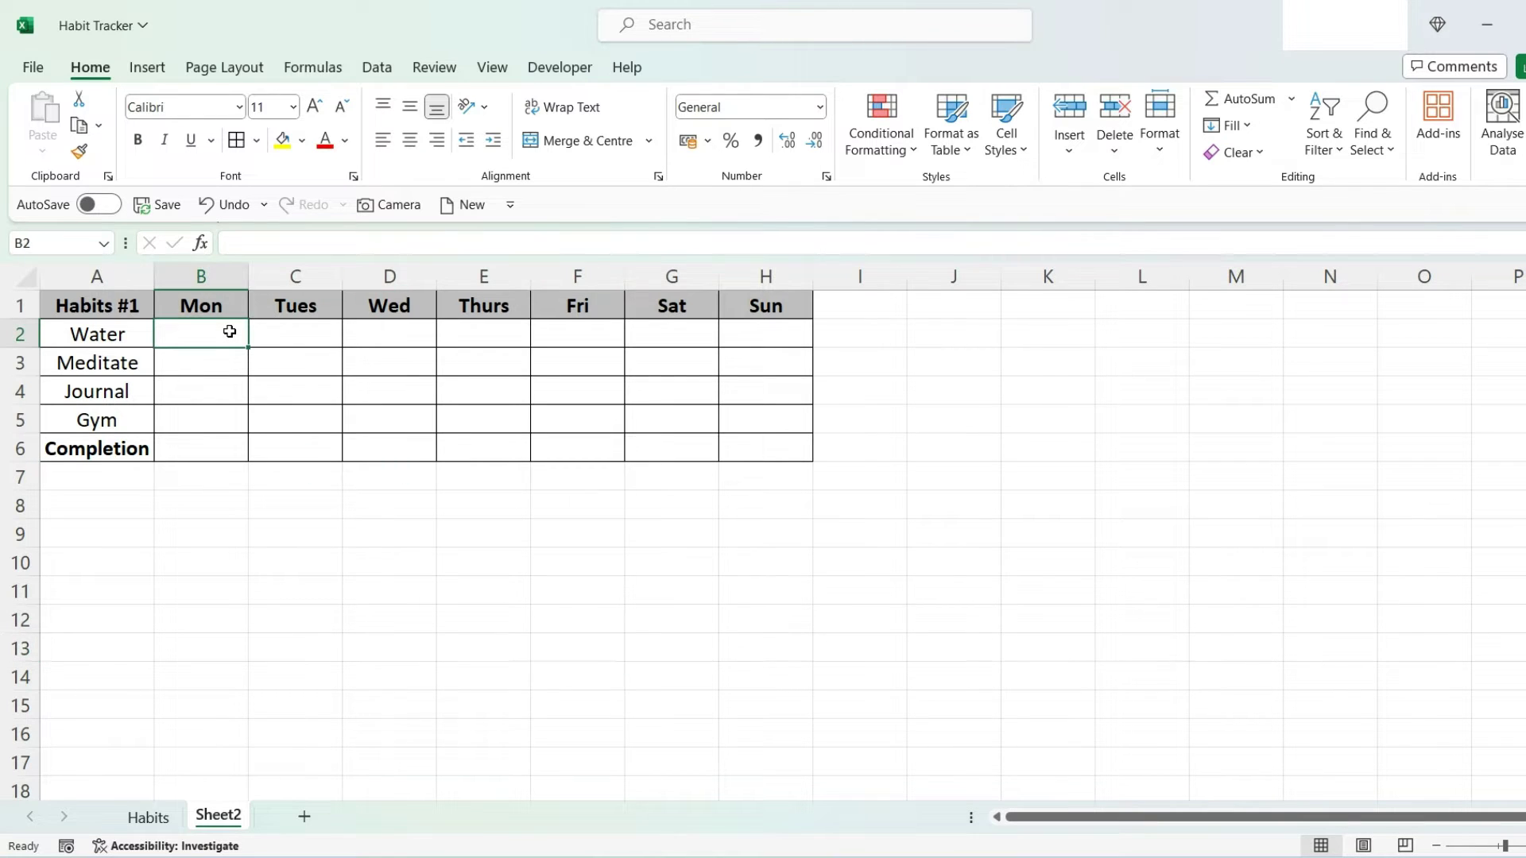
{"action": "type", "text": "True"}
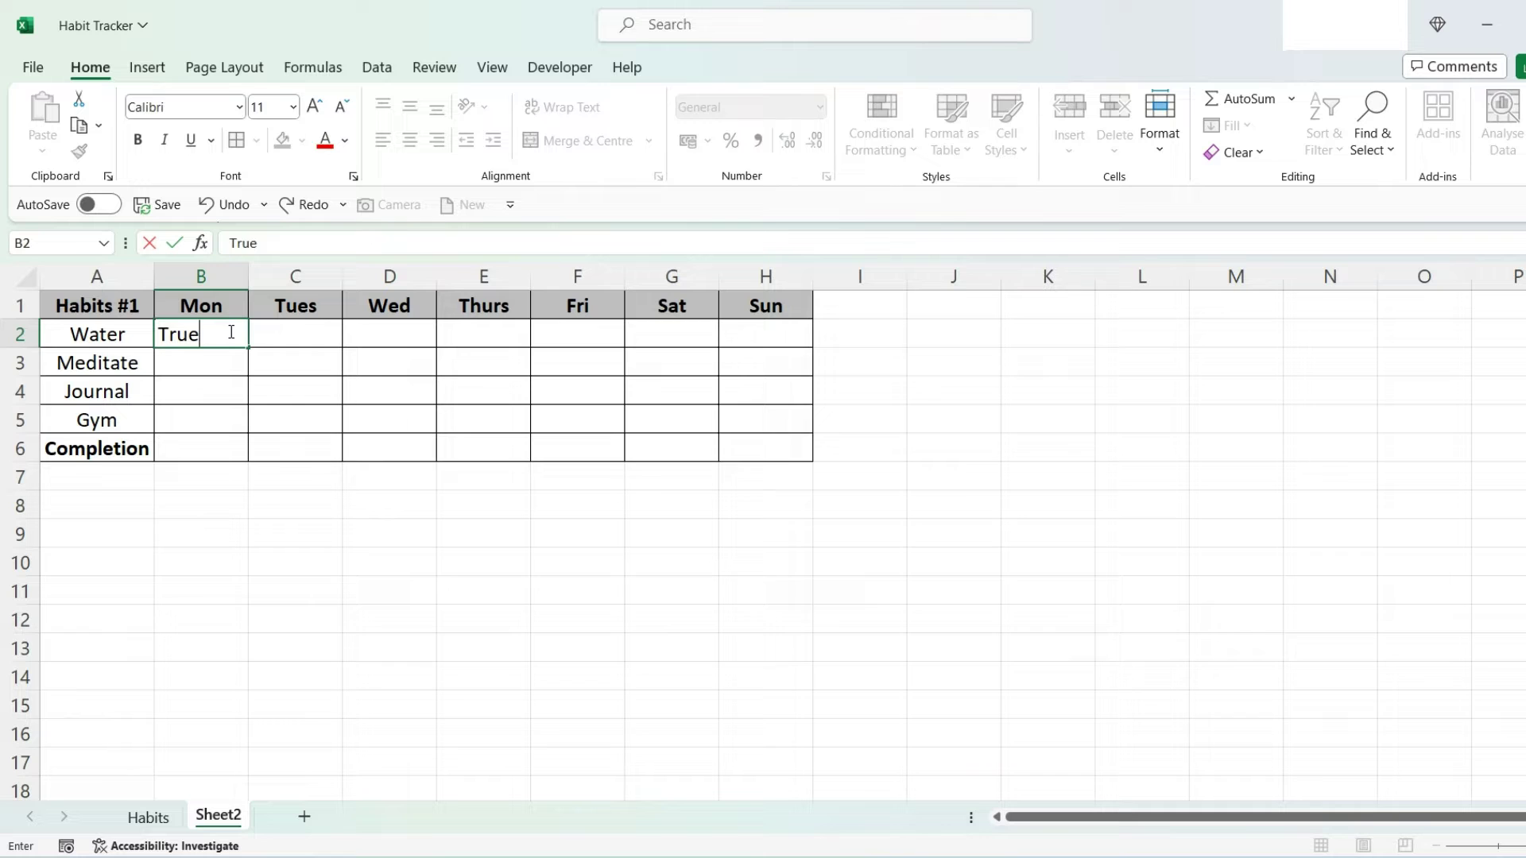
{"action": "key", "text": "Return"}
{"action": "type", "text": "False"}
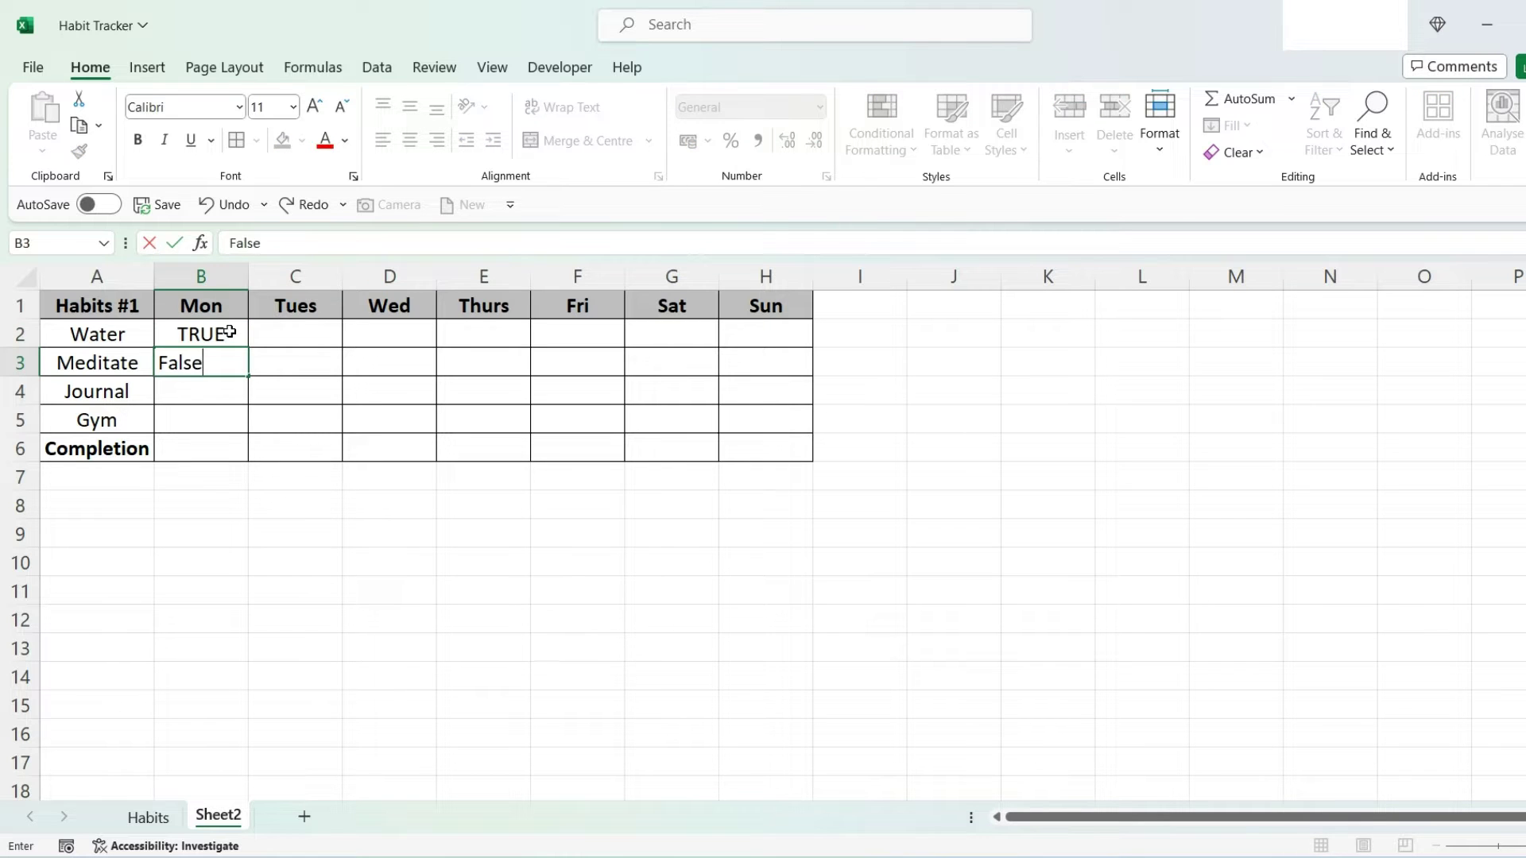
{"action": "key", "text": "Return"}
{"action": "type", "text": "True"}
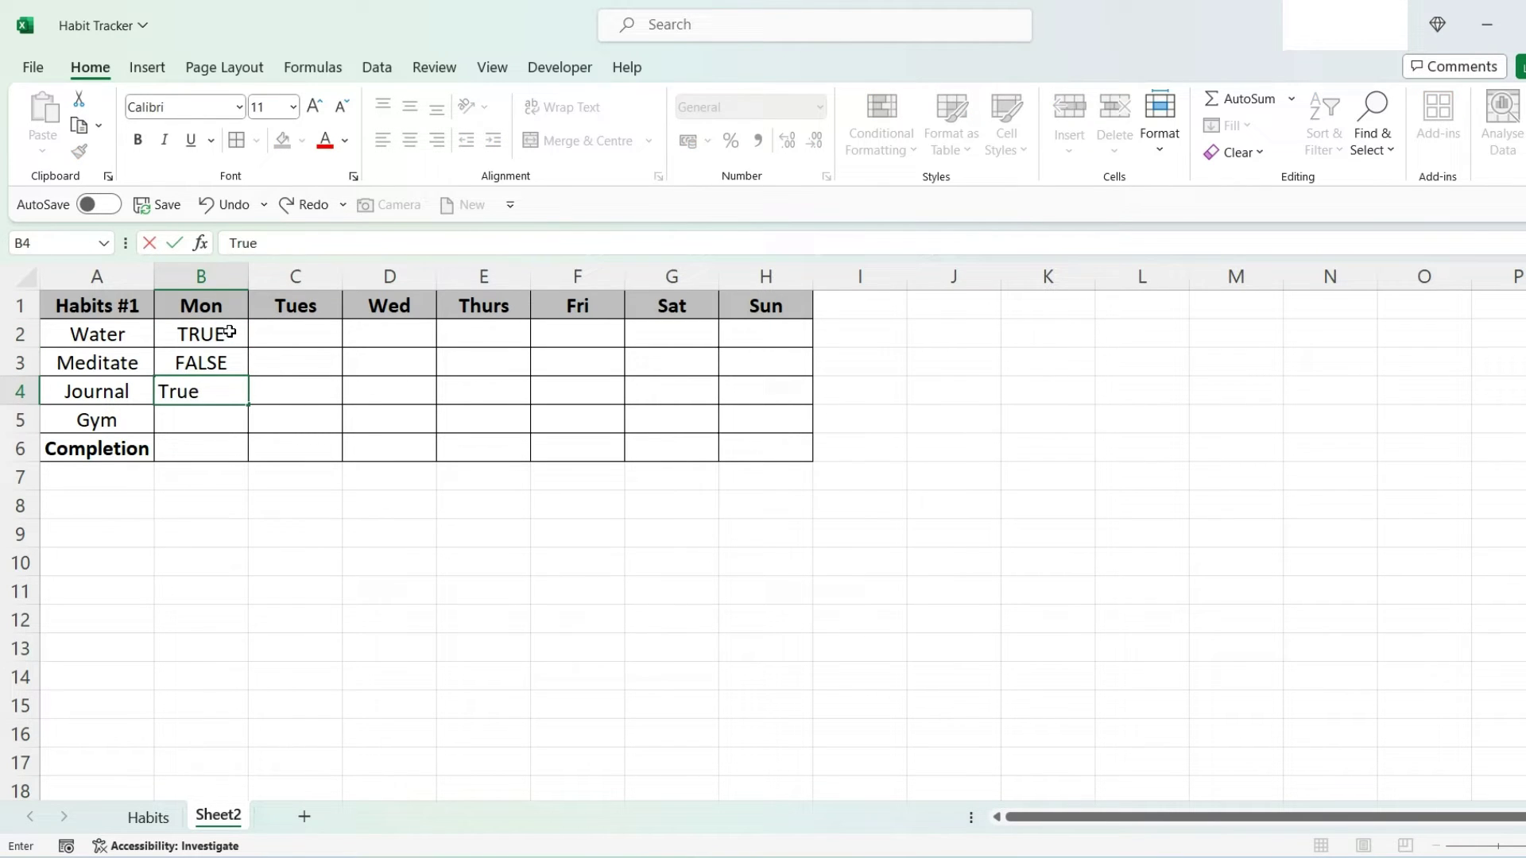
{"action": "key", "text": "Return"}
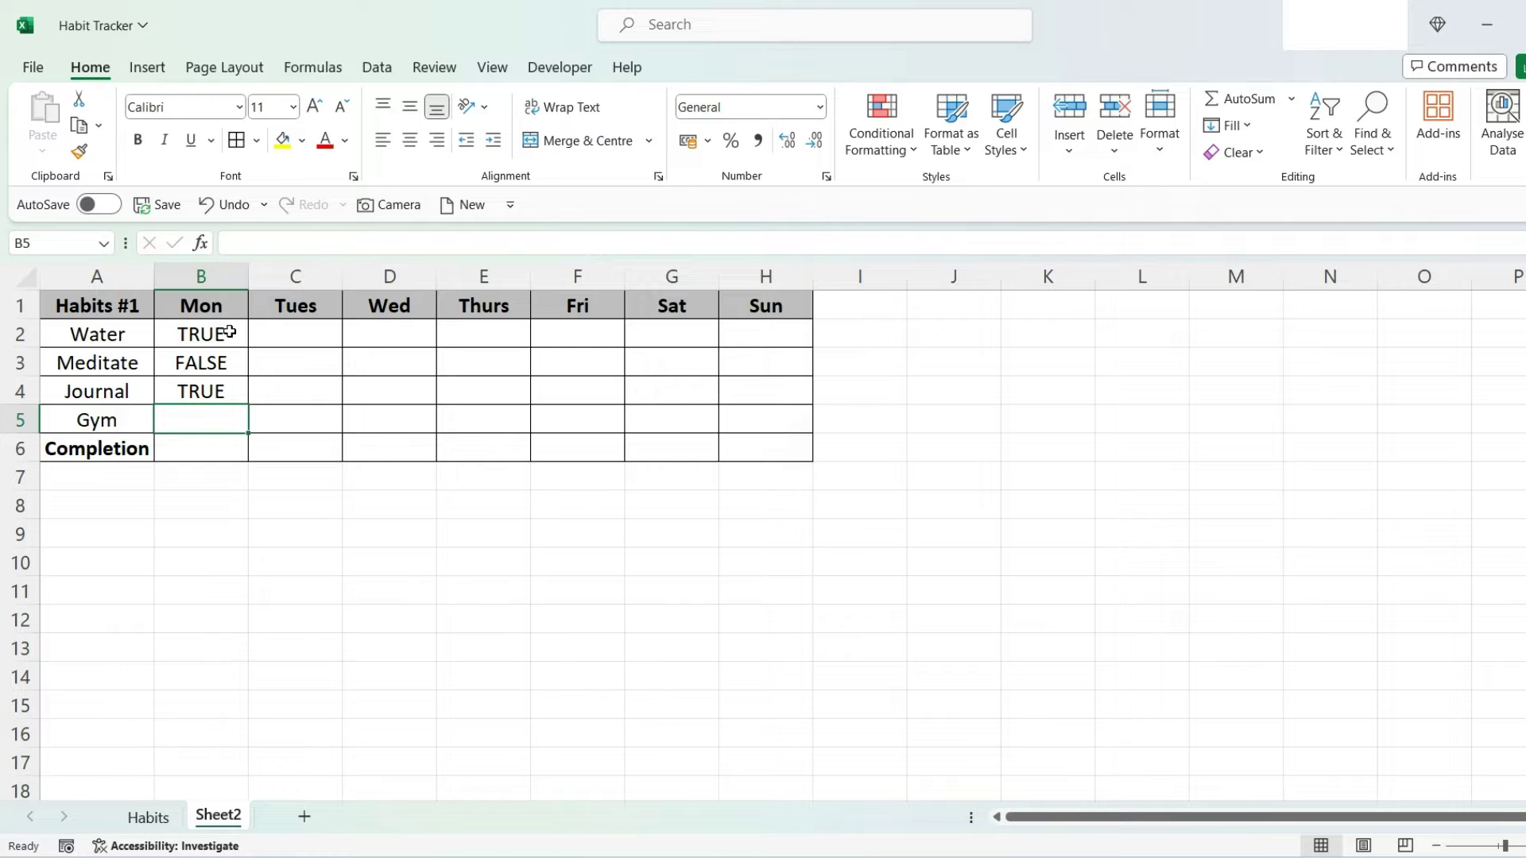
{"action": "type", "text": "False"}
{"action": "key", "text": "Return"}
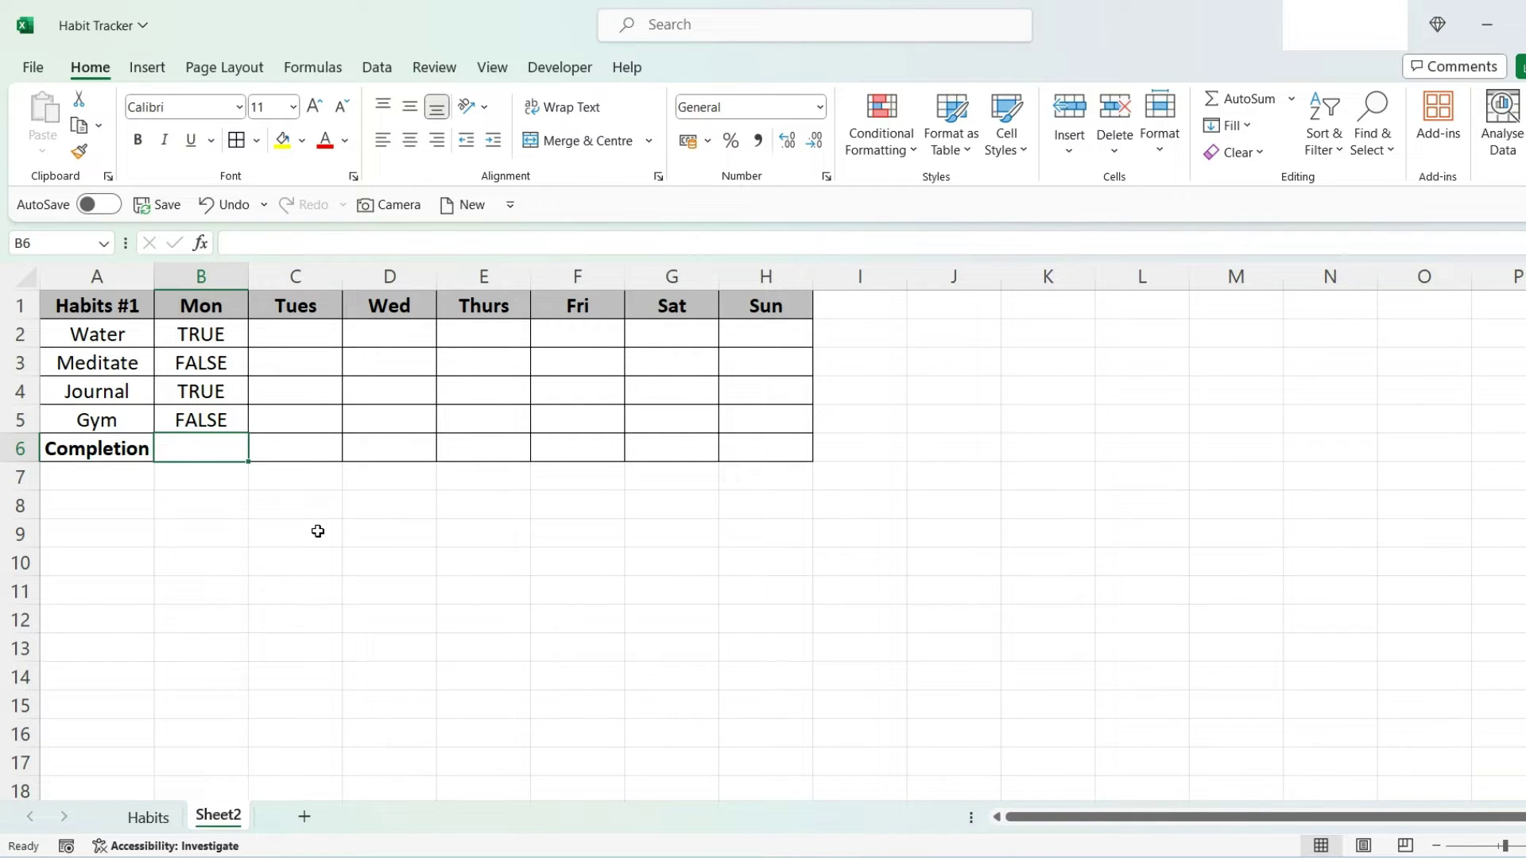
Step: Add an Equal To 'True' rule on B2:B5 with green fill and dark green text
{"action": "left_click_drag", "start_coordinate": [219, 337], "coordinate": [220, 420]}
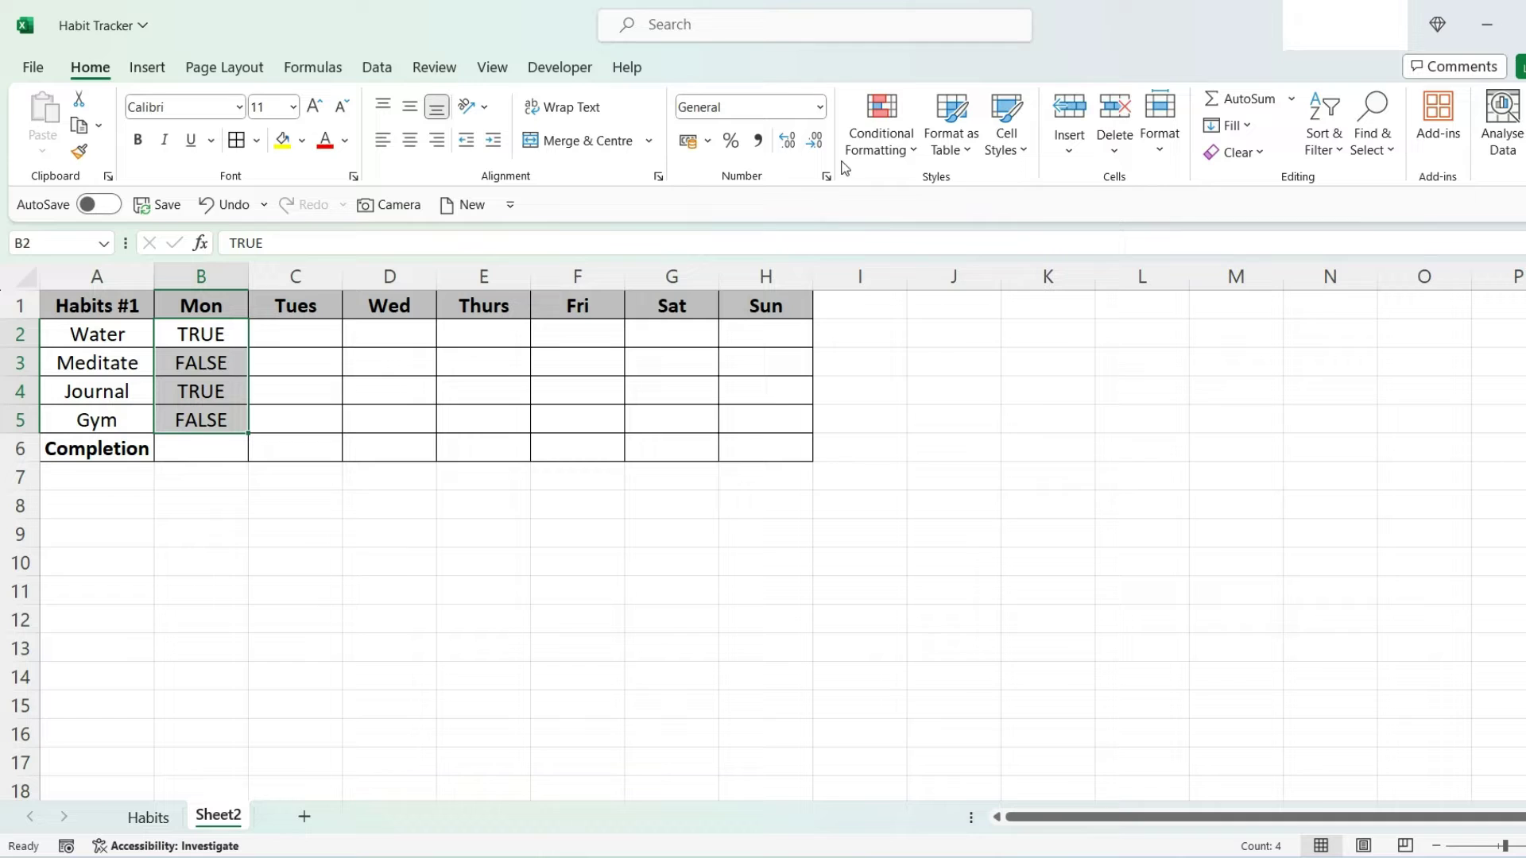
{"action": "left_click", "coordinate": [884, 158]}
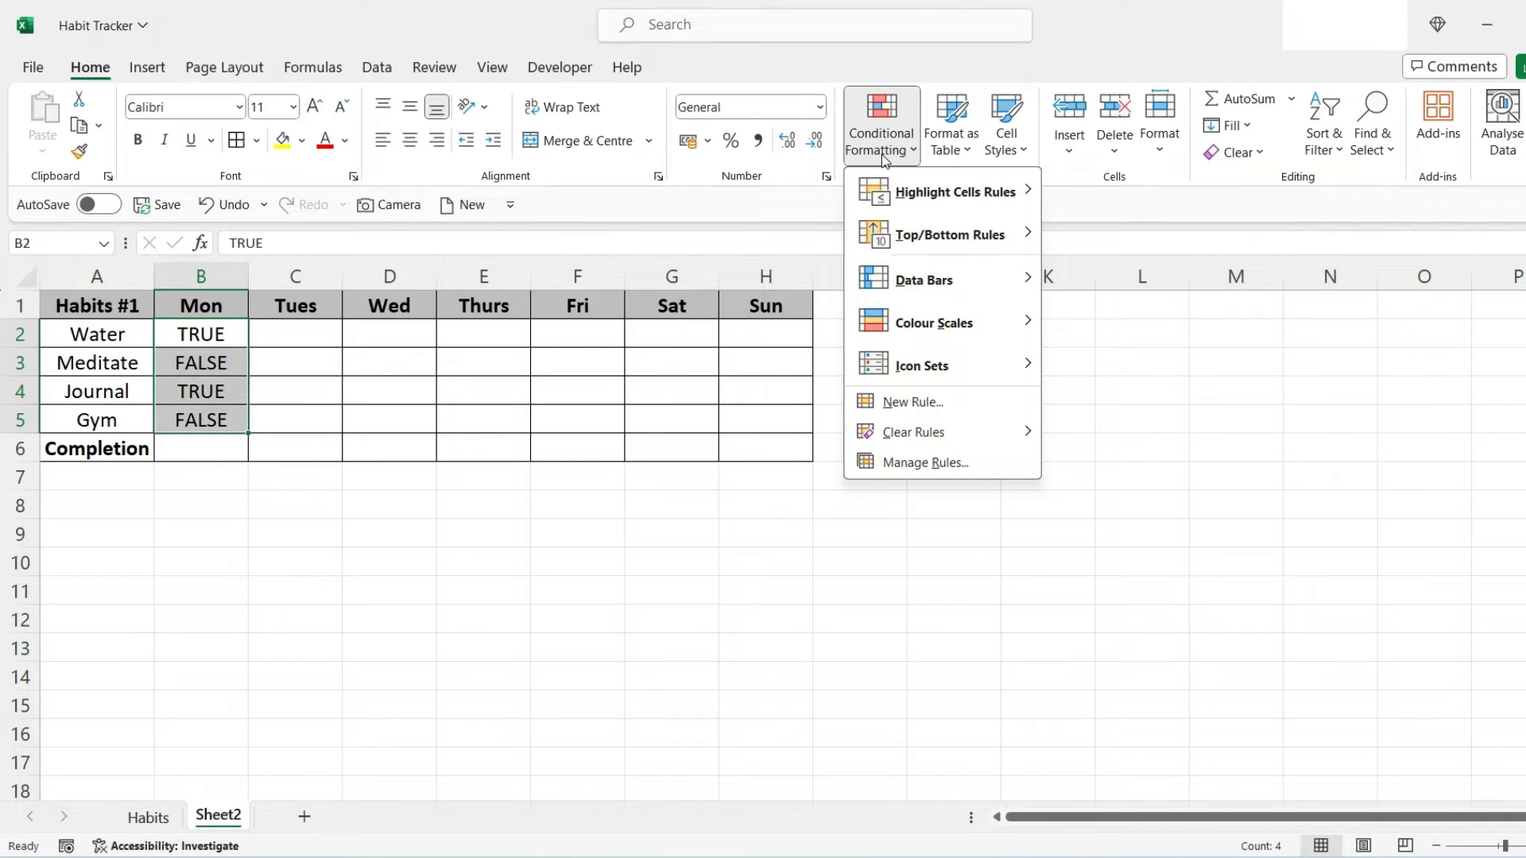
{"action": "mouse_move", "coordinate": [998, 196]}
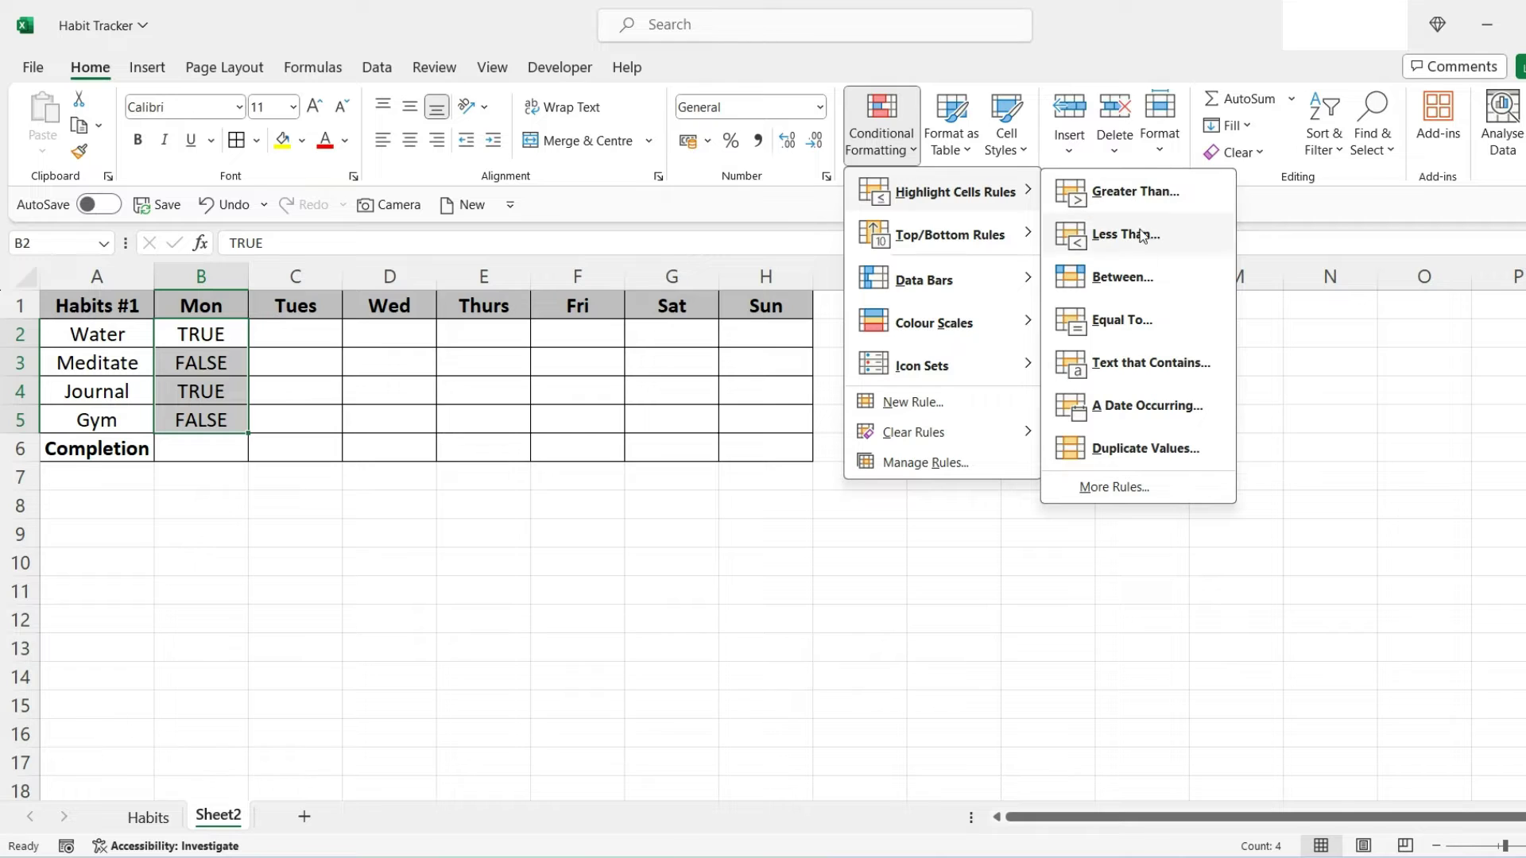
{"action": "left_click", "coordinate": [1147, 330]}
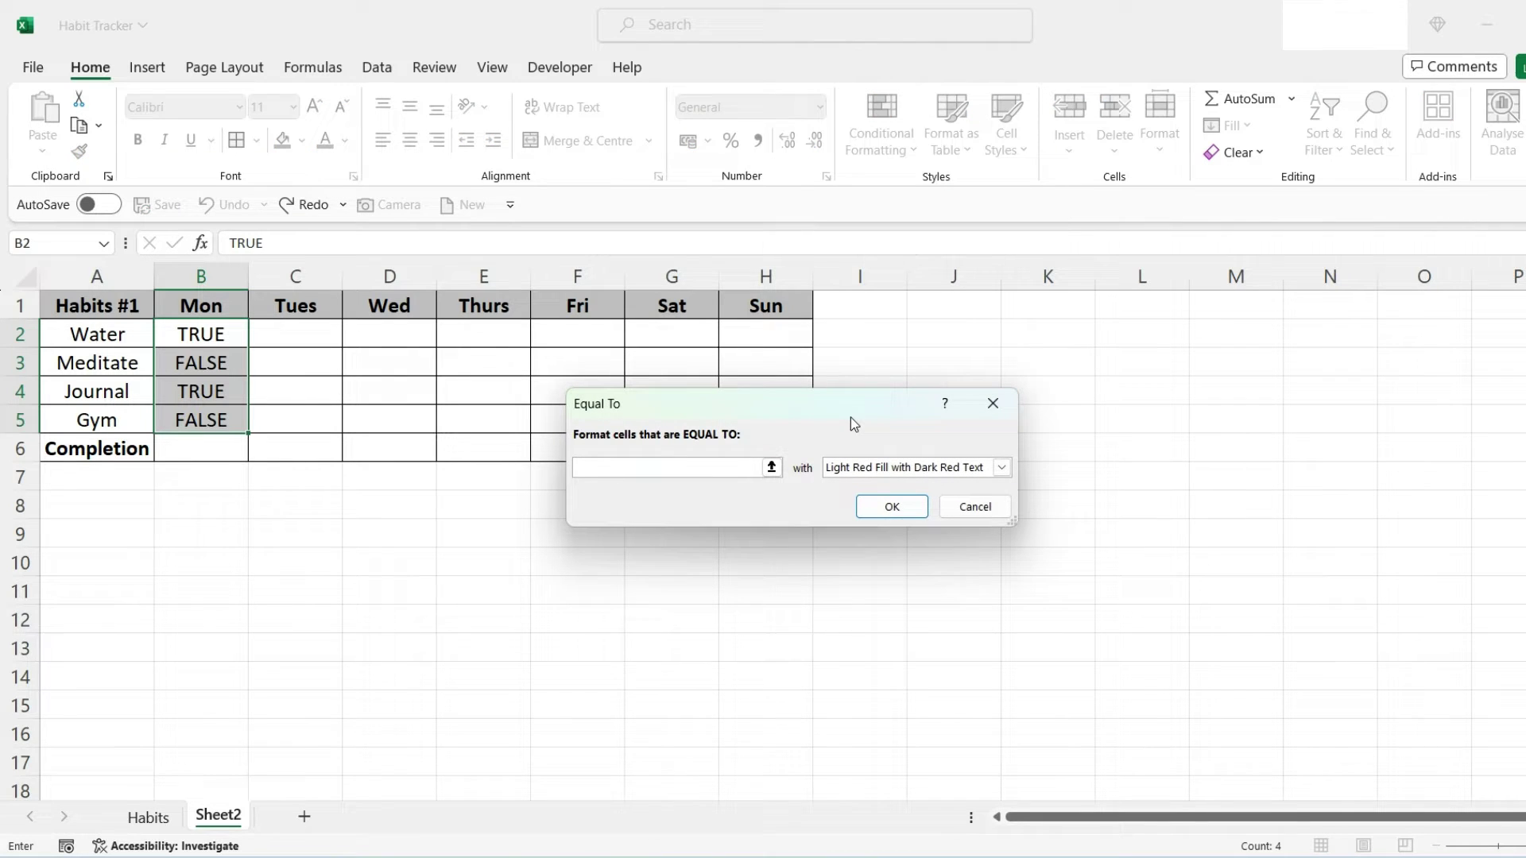
{"action": "type", "text": "True"}
{"action": "left_click", "coordinate": [1001, 467]}
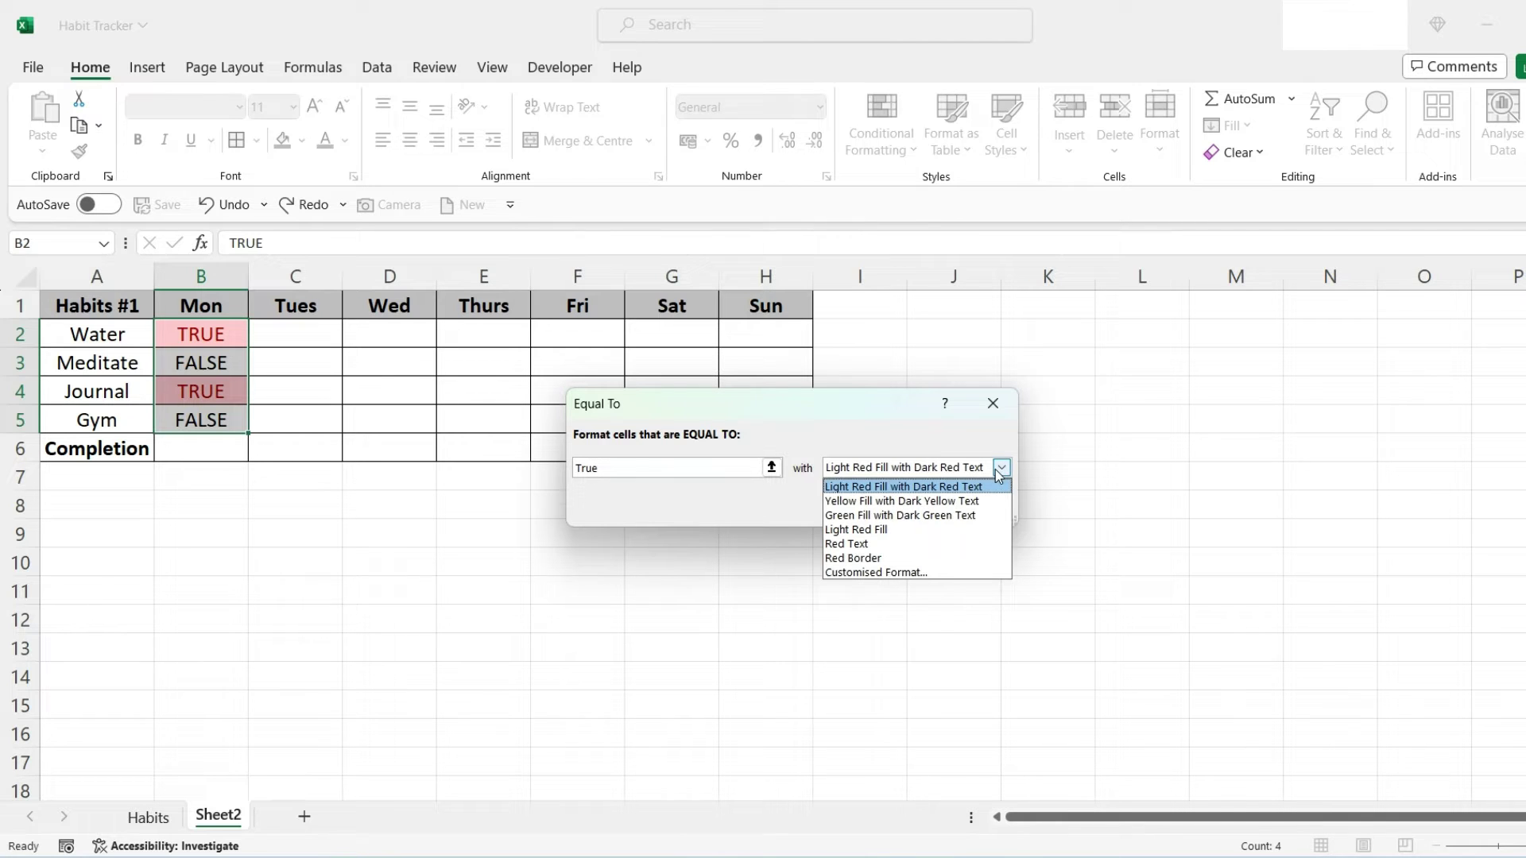
{"action": "left_click", "coordinate": [963, 516]}
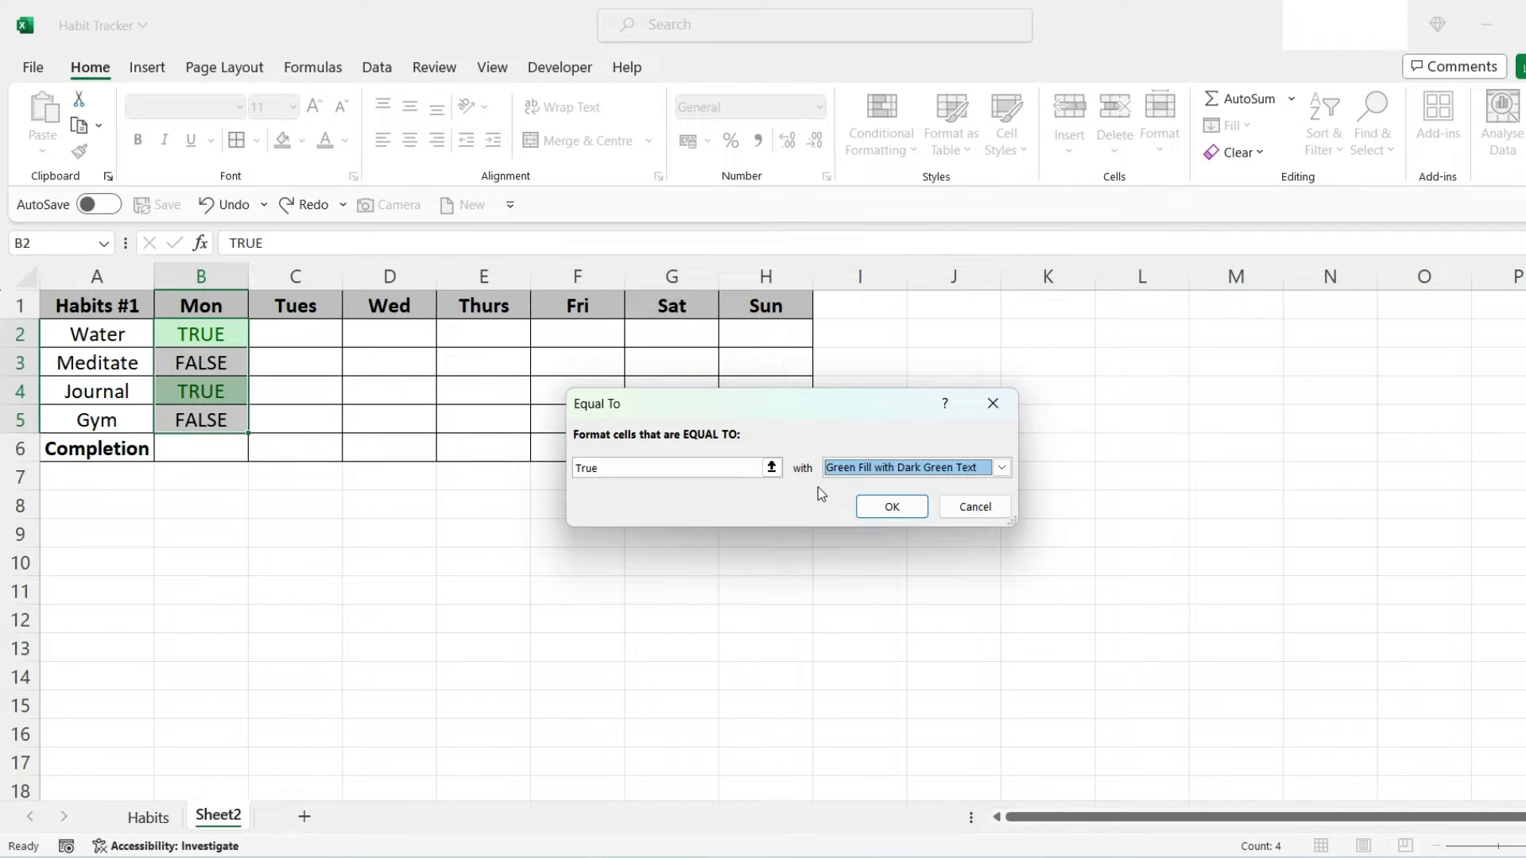
{"action": "left_click", "coordinate": [898, 512]}
{"action": "left_click", "coordinate": [483, 591]}
Step: Add an Equal To 'false' rule on B2:B5 with light red fill
{"action": "left_click_drag", "start_coordinate": [194, 332], "coordinate": [200, 420]}
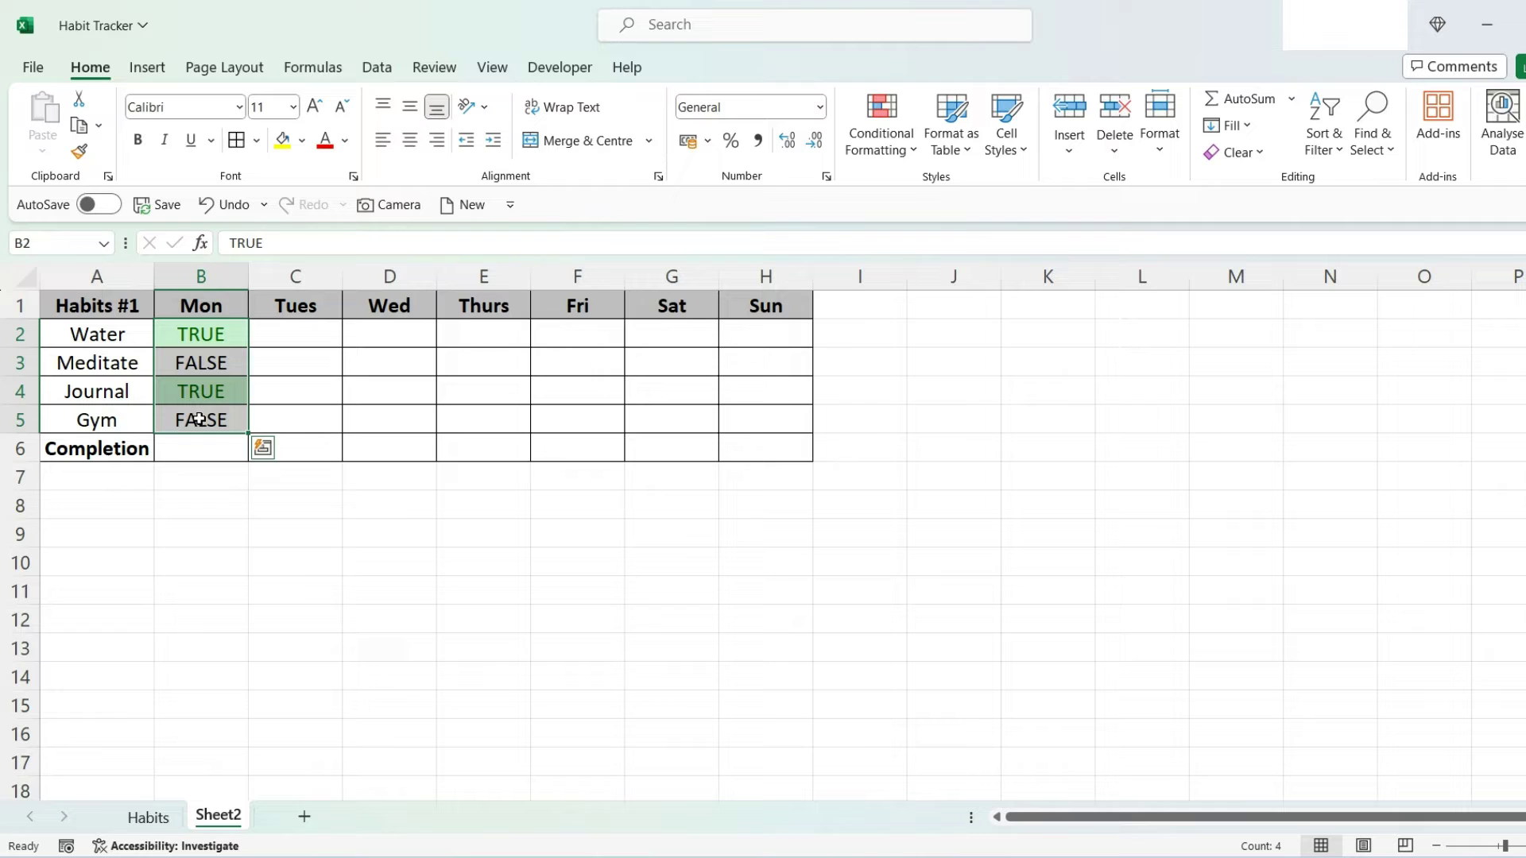
{"action": "left_click", "coordinate": [889, 144]}
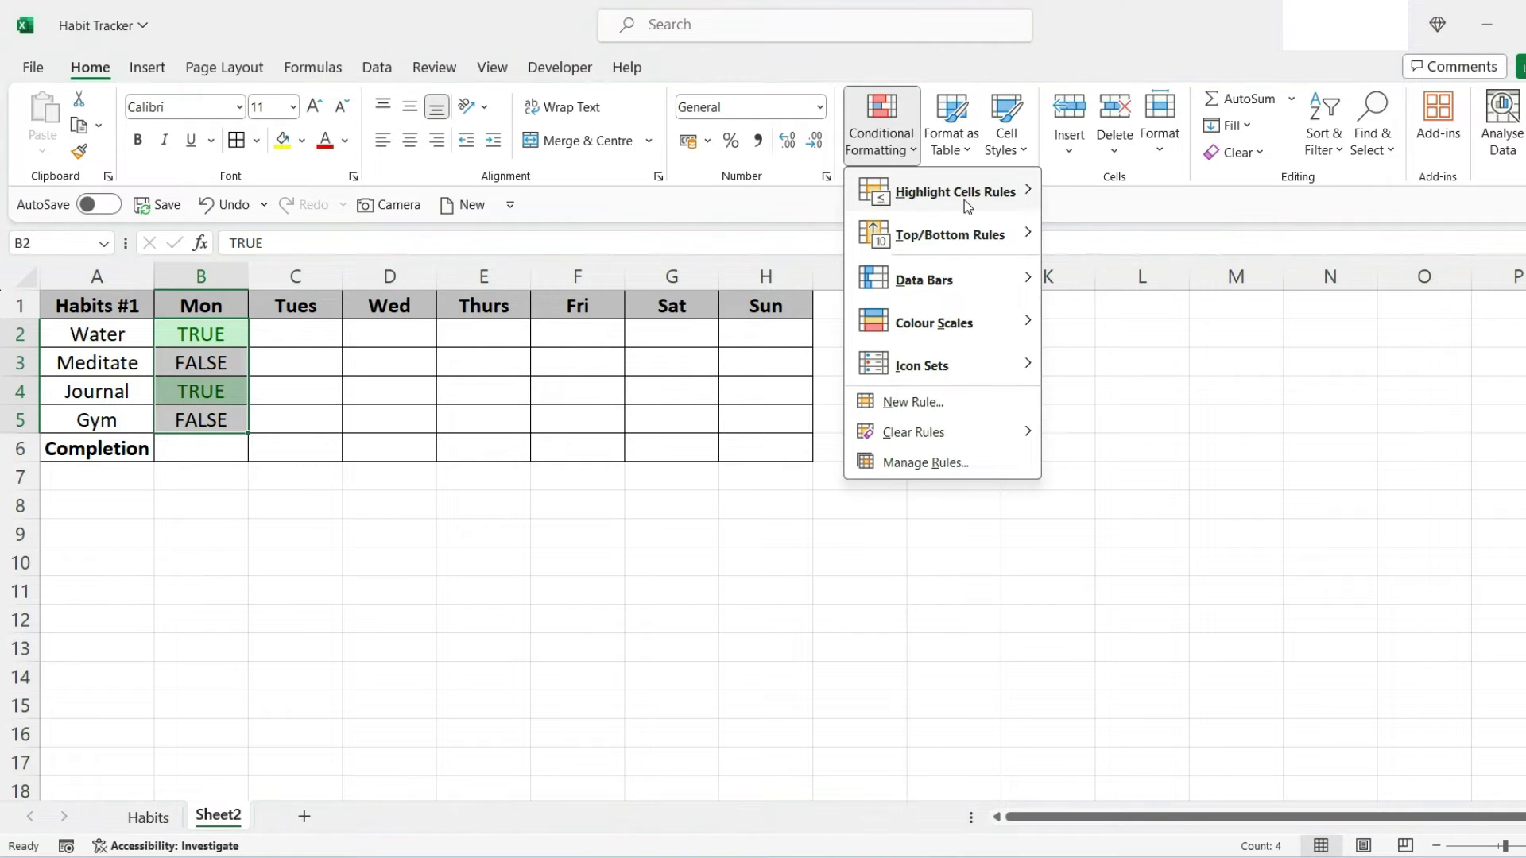
{"action": "mouse_move", "coordinate": [965, 199]}
{"action": "left_click", "coordinate": [1132, 320]}
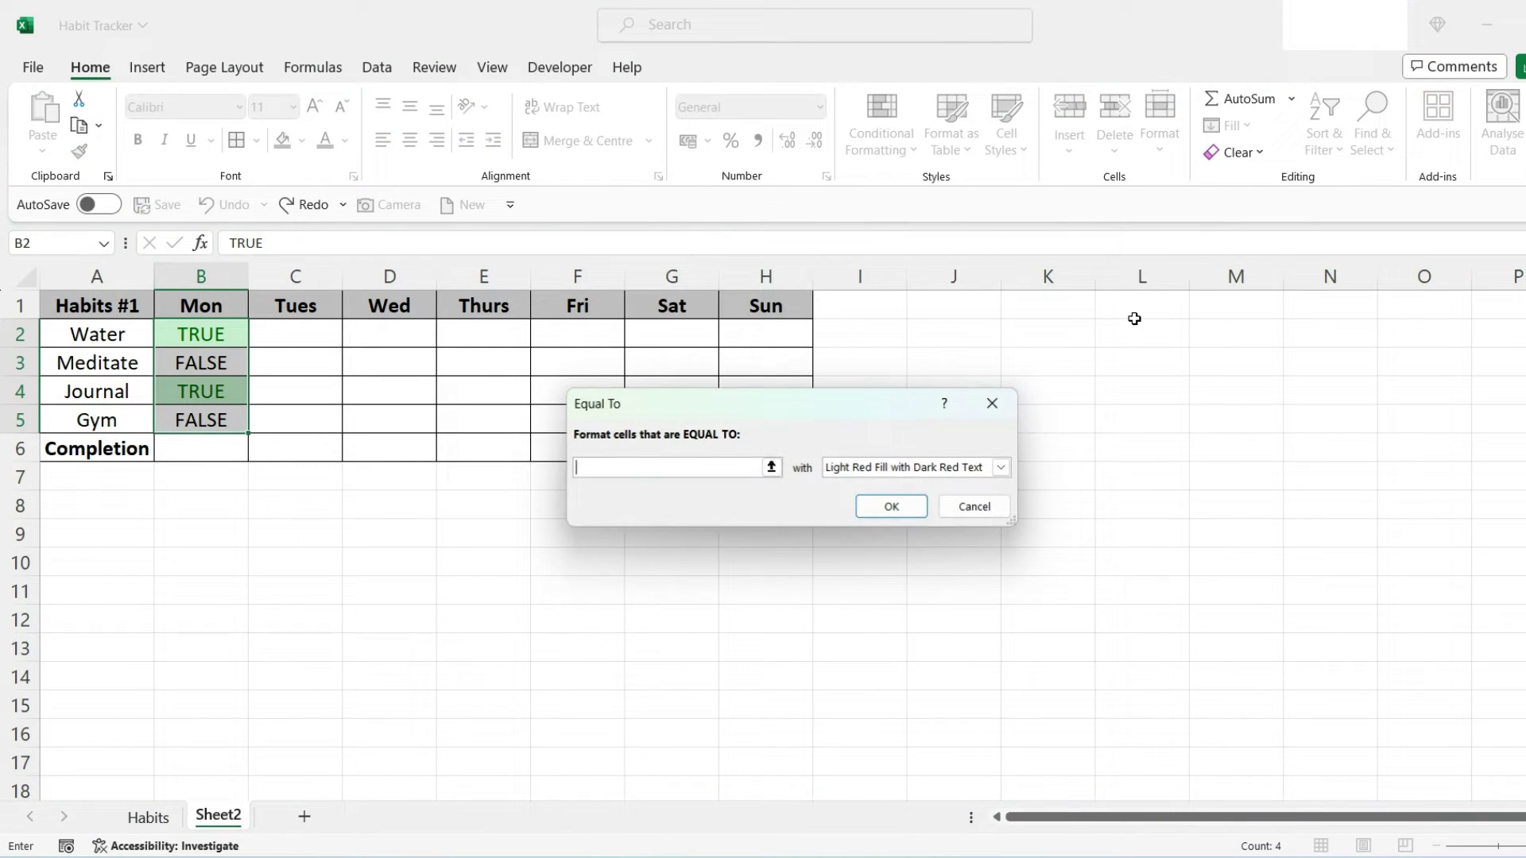
{"action": "type", "text": "false"}
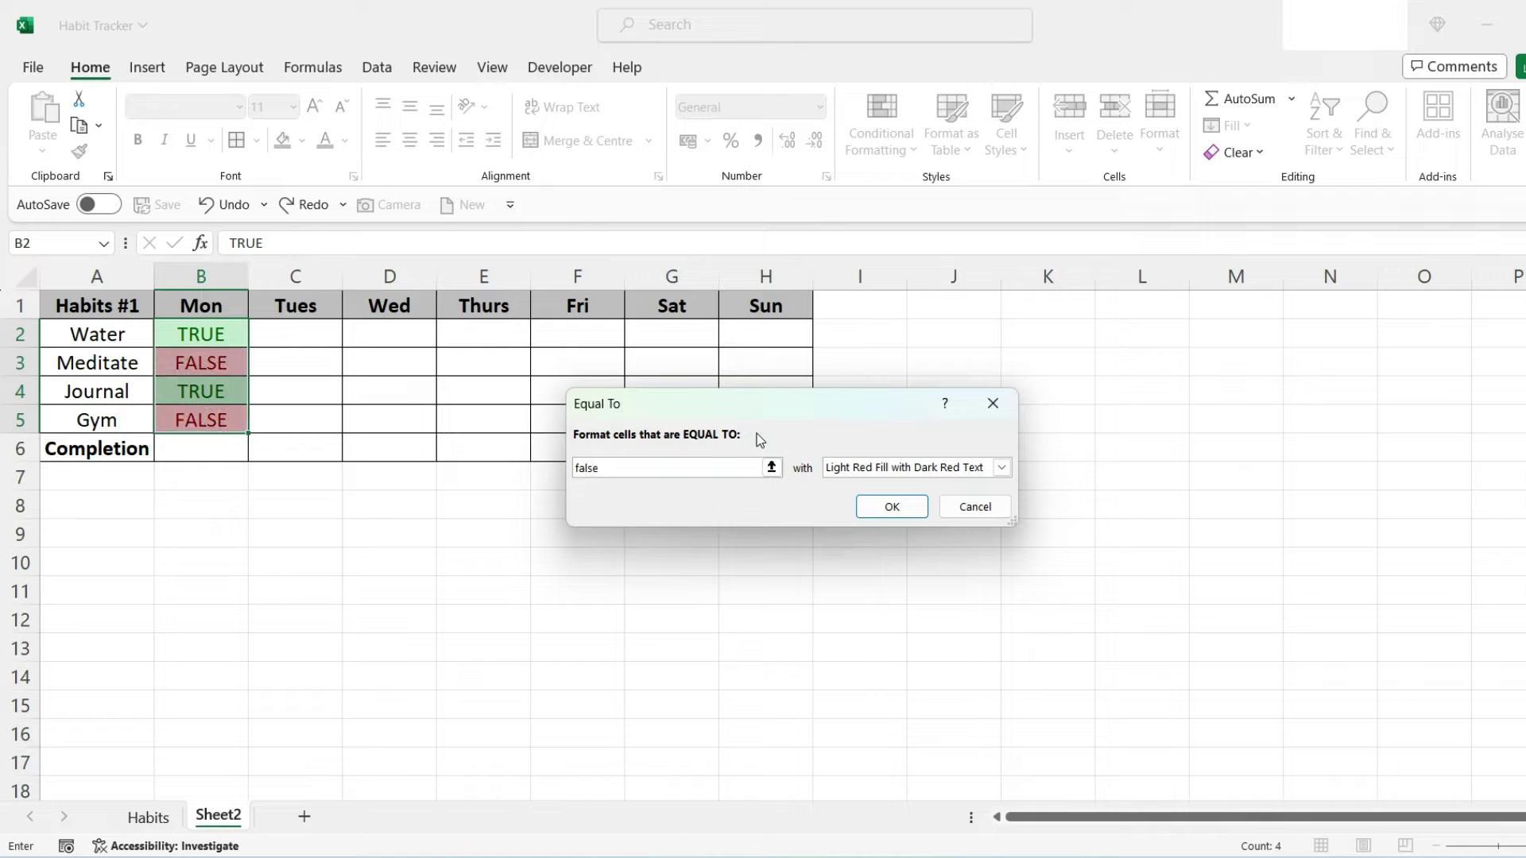
{"action": "left_click", "coordinate": [890, 507]}
{"action": "left_click", "coordinate": [627, 587]}
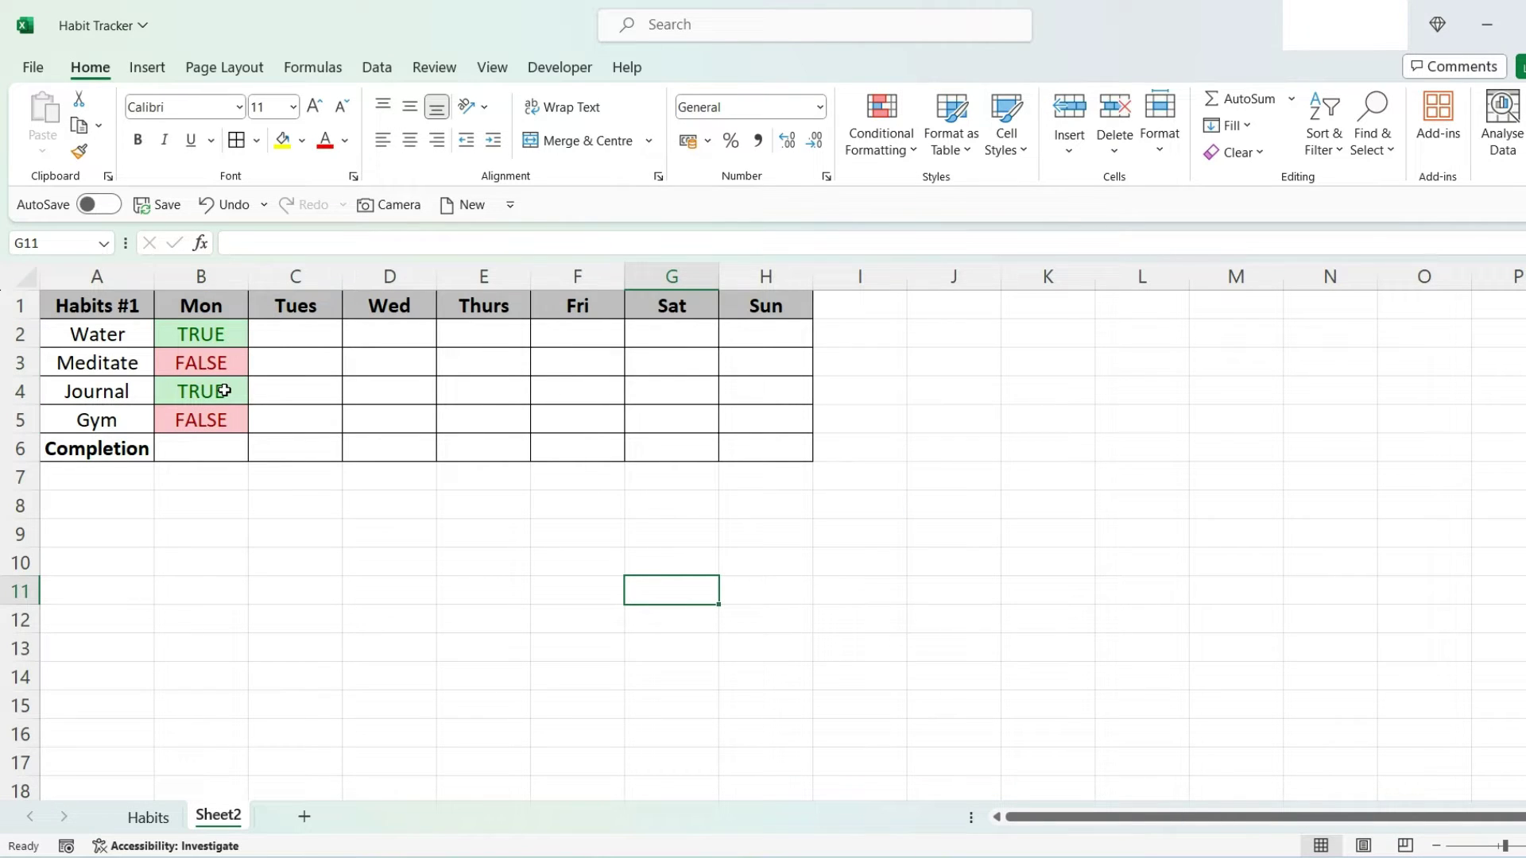
{"action": "key", "text": "Down"}
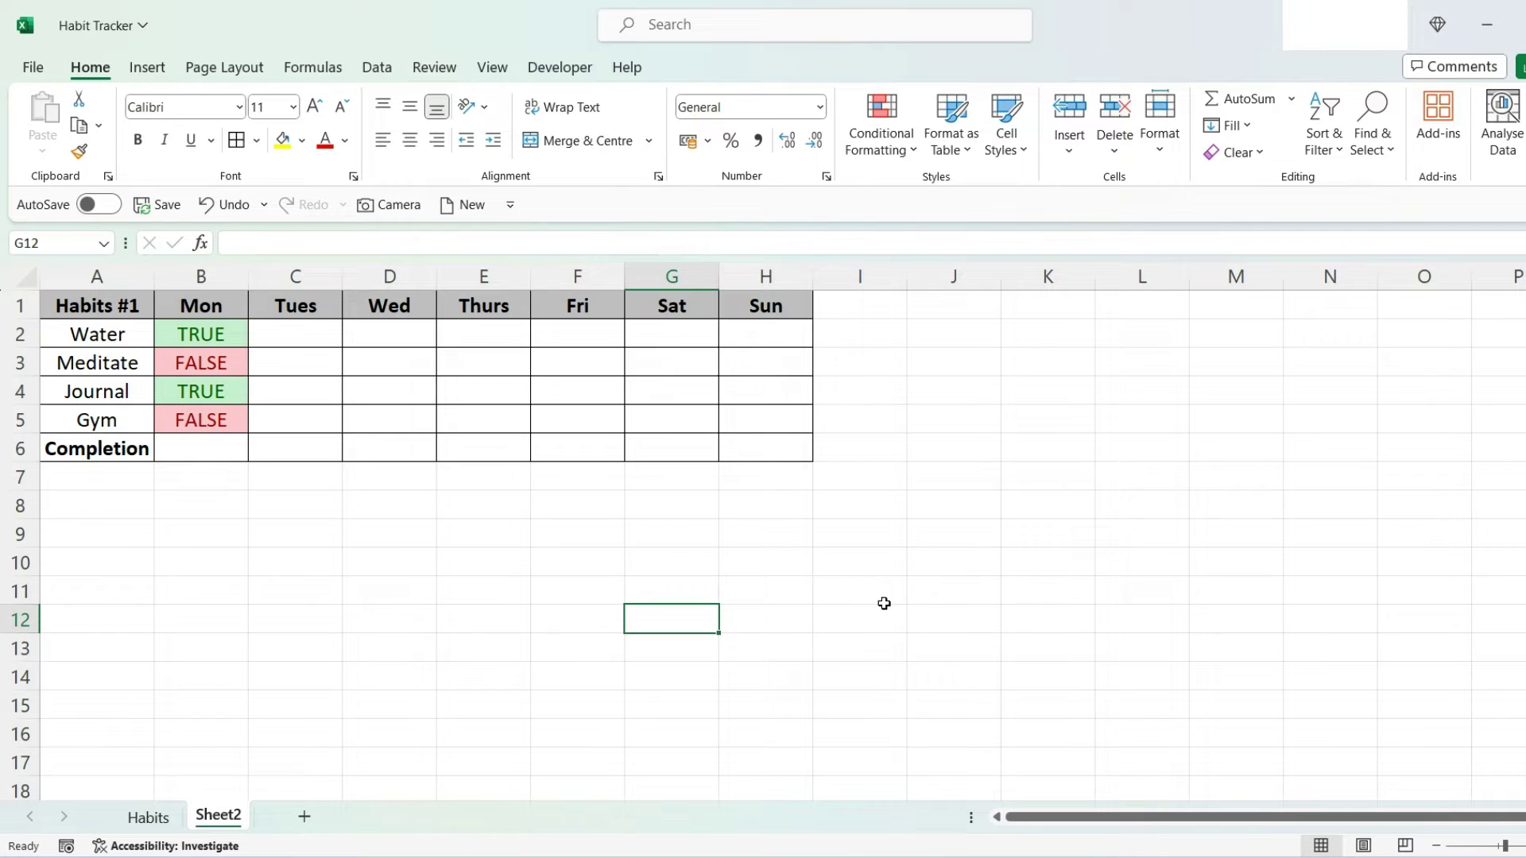
Step: In B6, search Insert Function for 'countif' and choose COUNTIF
{"action": "left_click", "coordinate": [221, 450]}
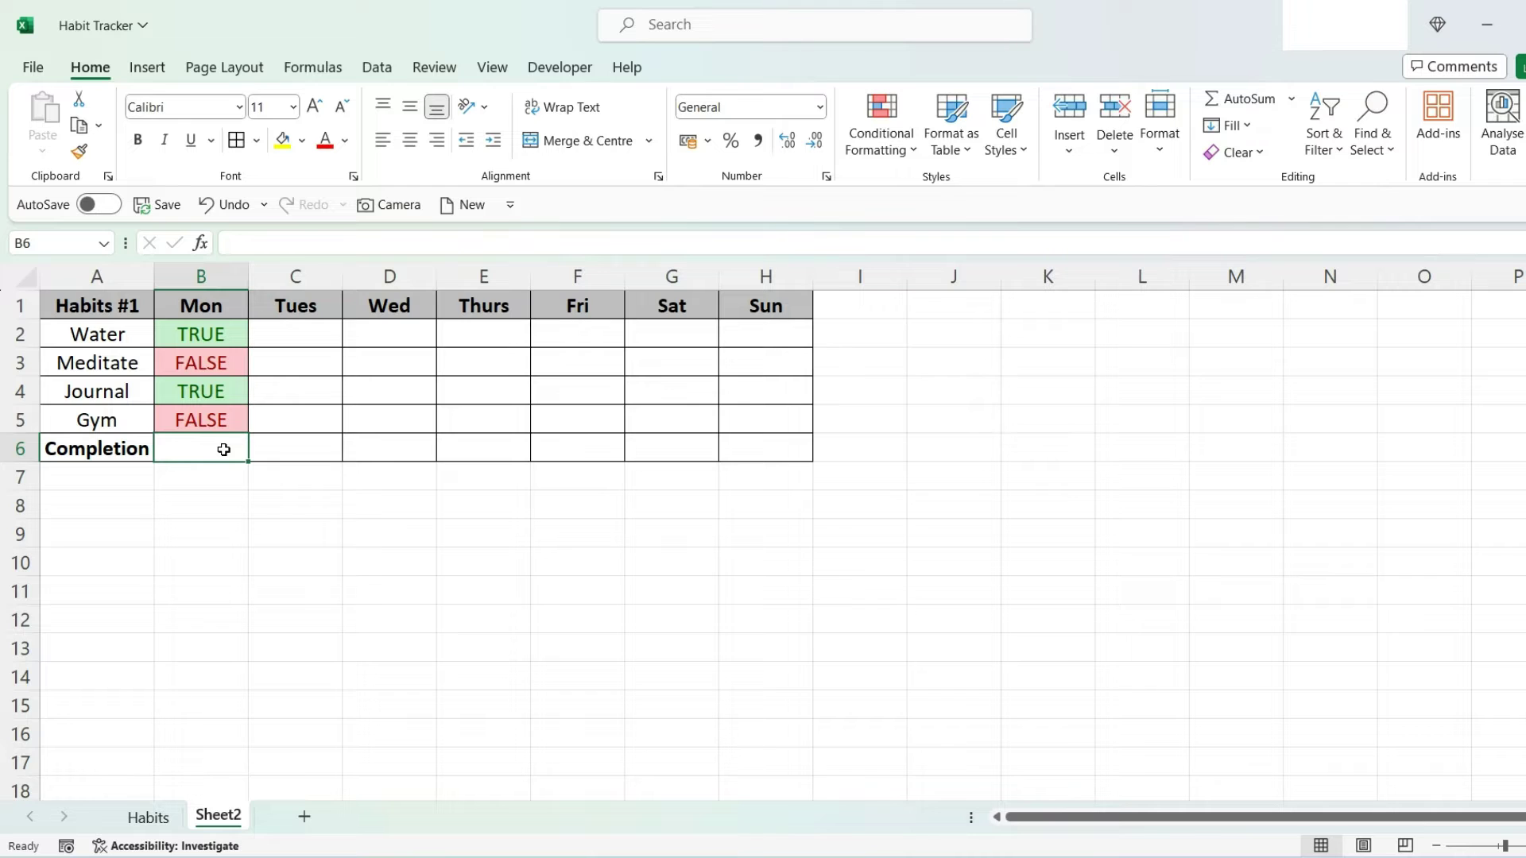
{"action": "left_click", "coordinate": [205, 246]}
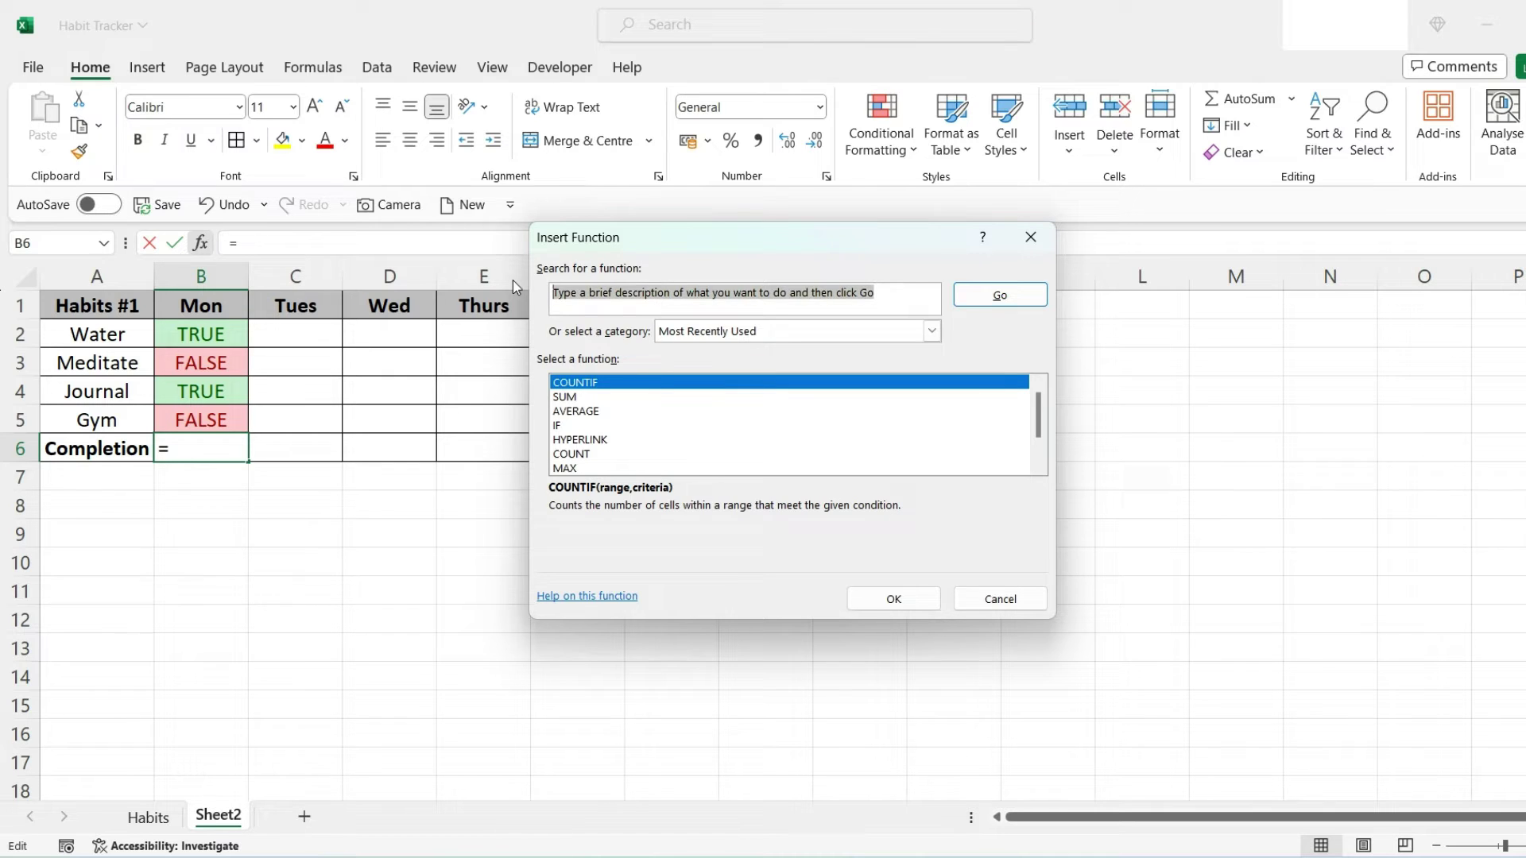
{"action": "type", "text": "countif"}
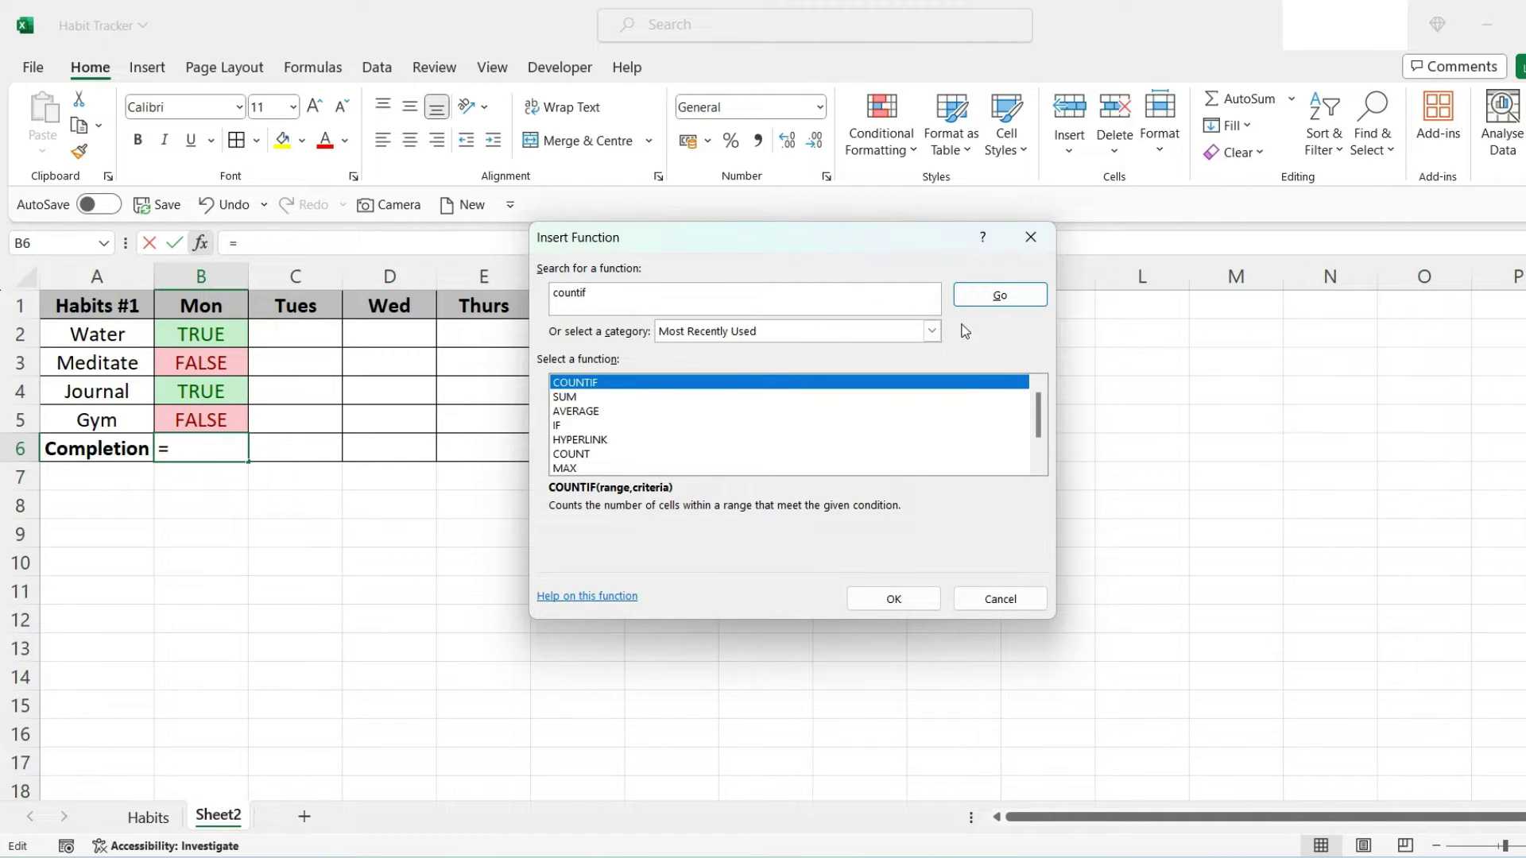
{"action": "left_click", "coordinate": [980, 297]}
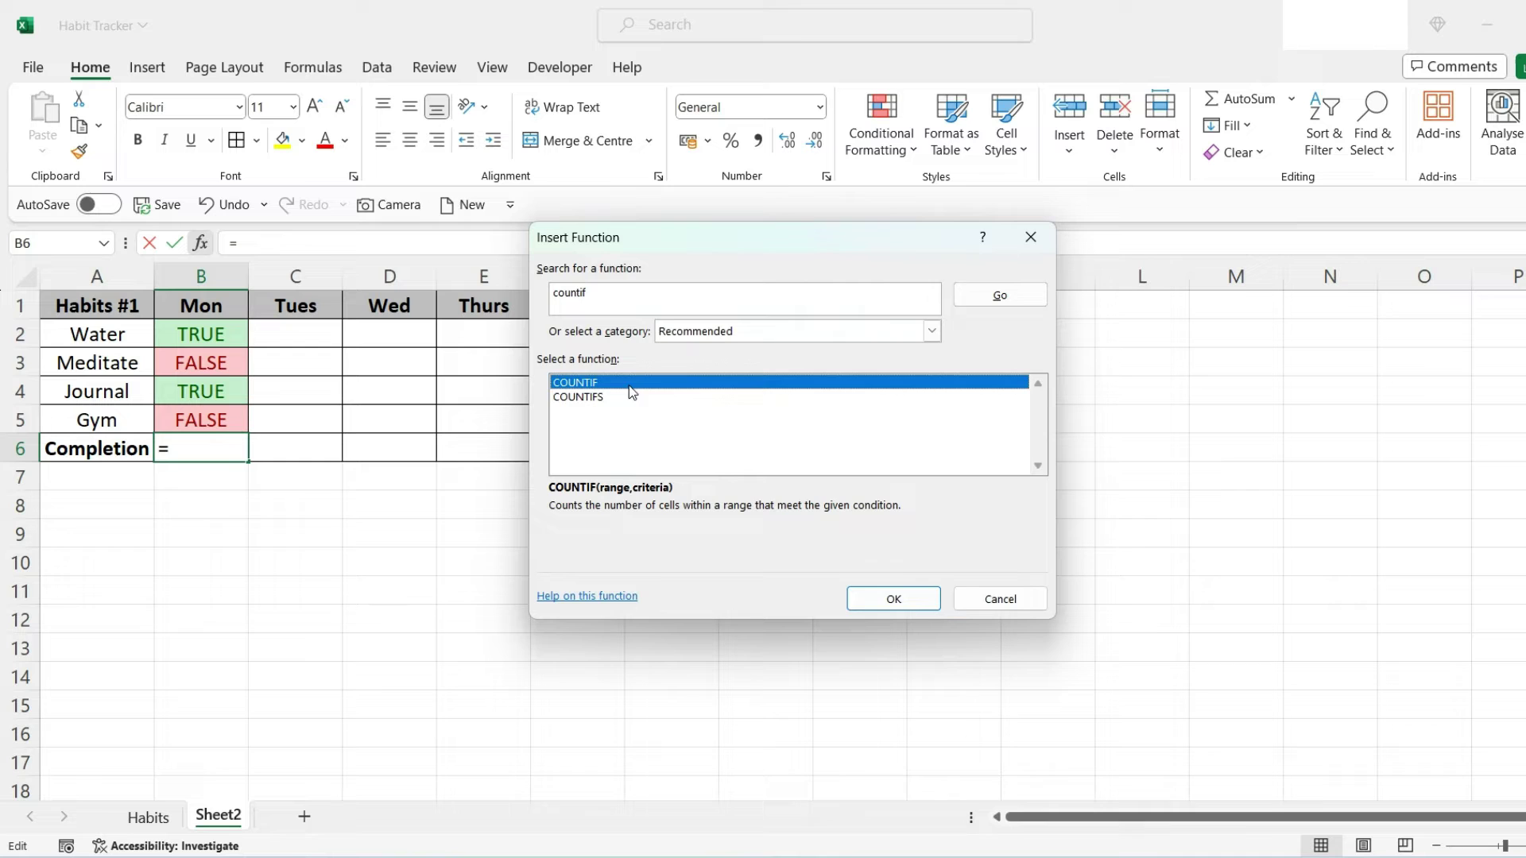
{"action": "left_click", "coordinate": [913, 599]}
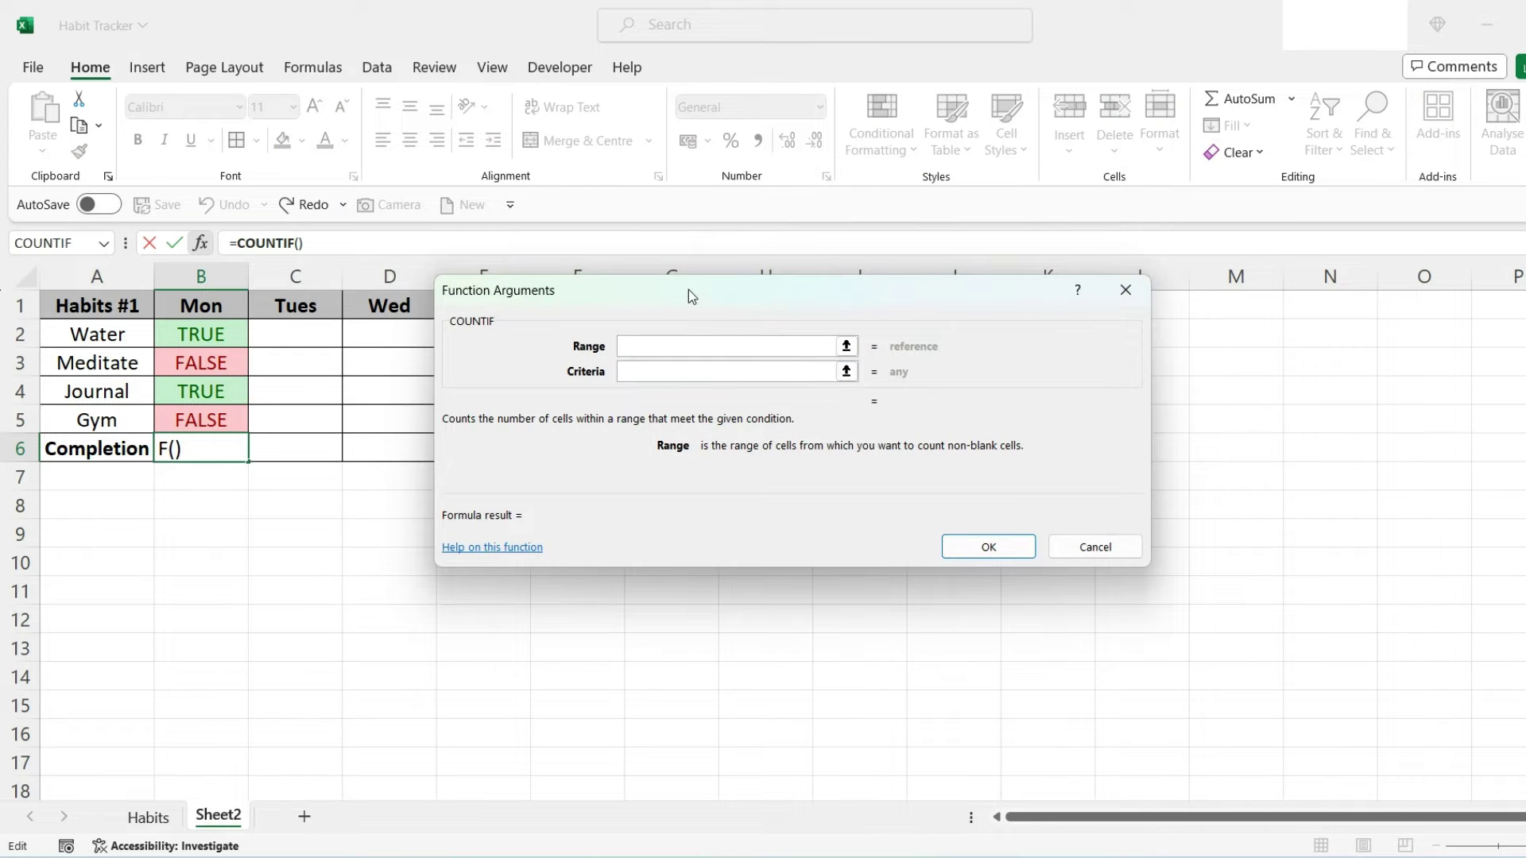
Step: Set COUNTIF's range to B2:B5 and criteria to true, giving =COUNTIF(B2:B5,TRUE) in B6
{"action": "left_click_drag", "start_coordinate": [688, 290], "coordinate": [656, 358]}
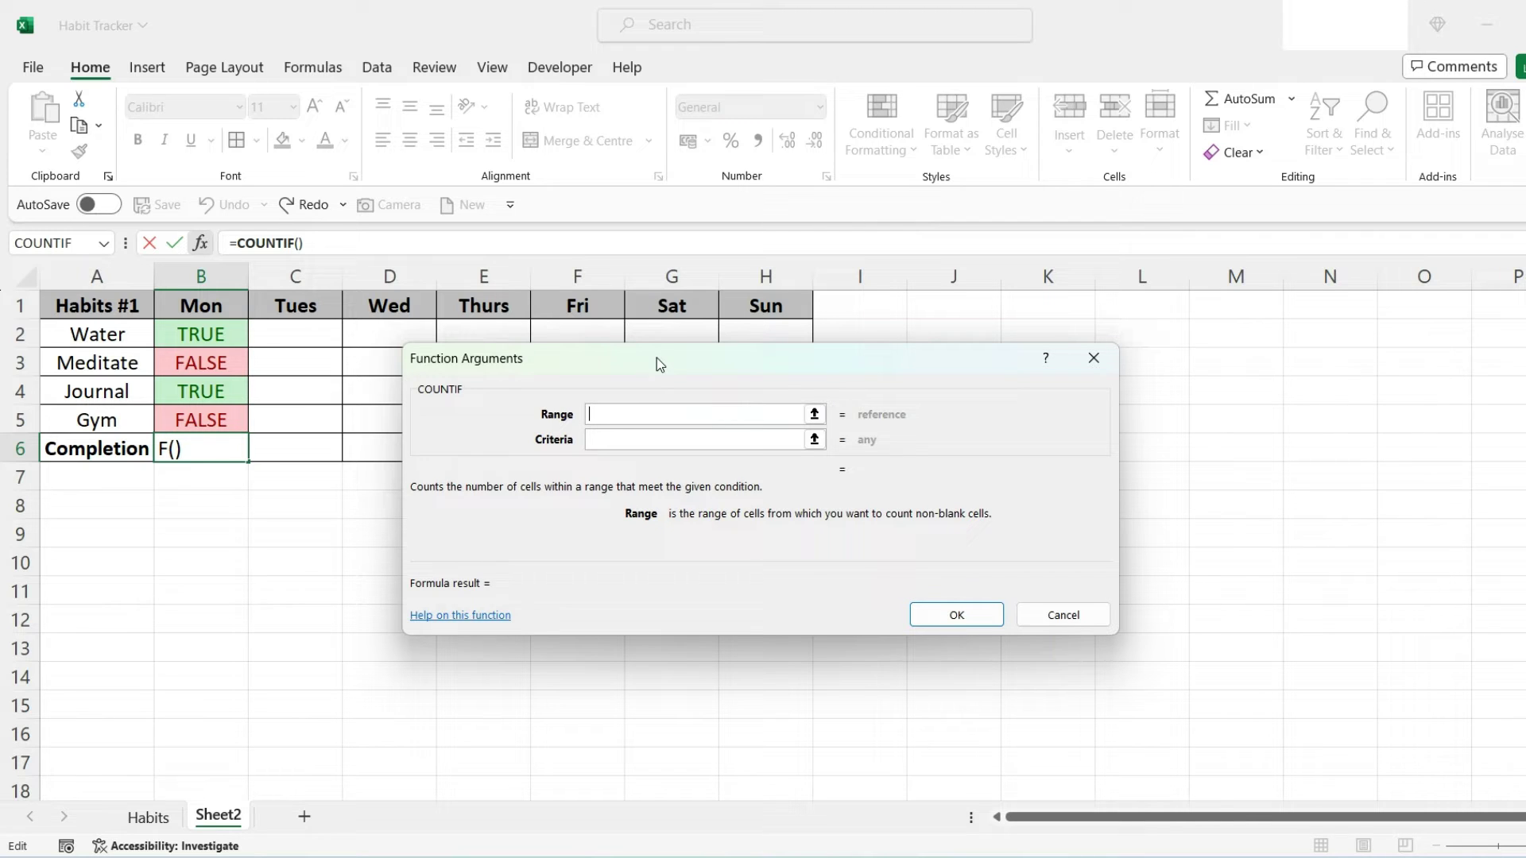
{"action": "left_click_drag", "start_coordinate": [228, 334], "coordinate": [215, 413]}
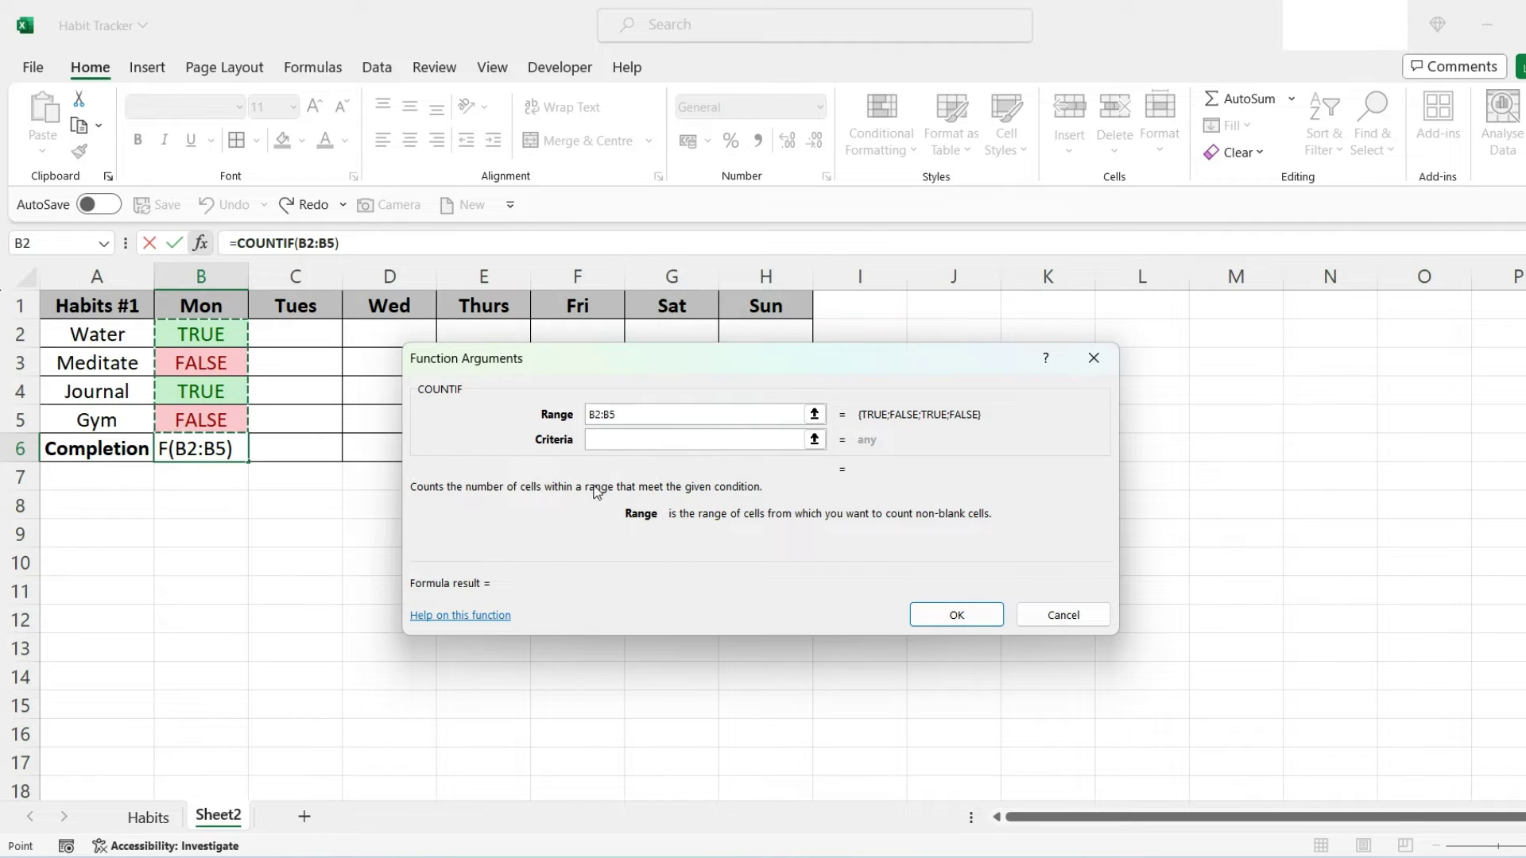
{"action": "left_click", "coordinate": [612, 444]}
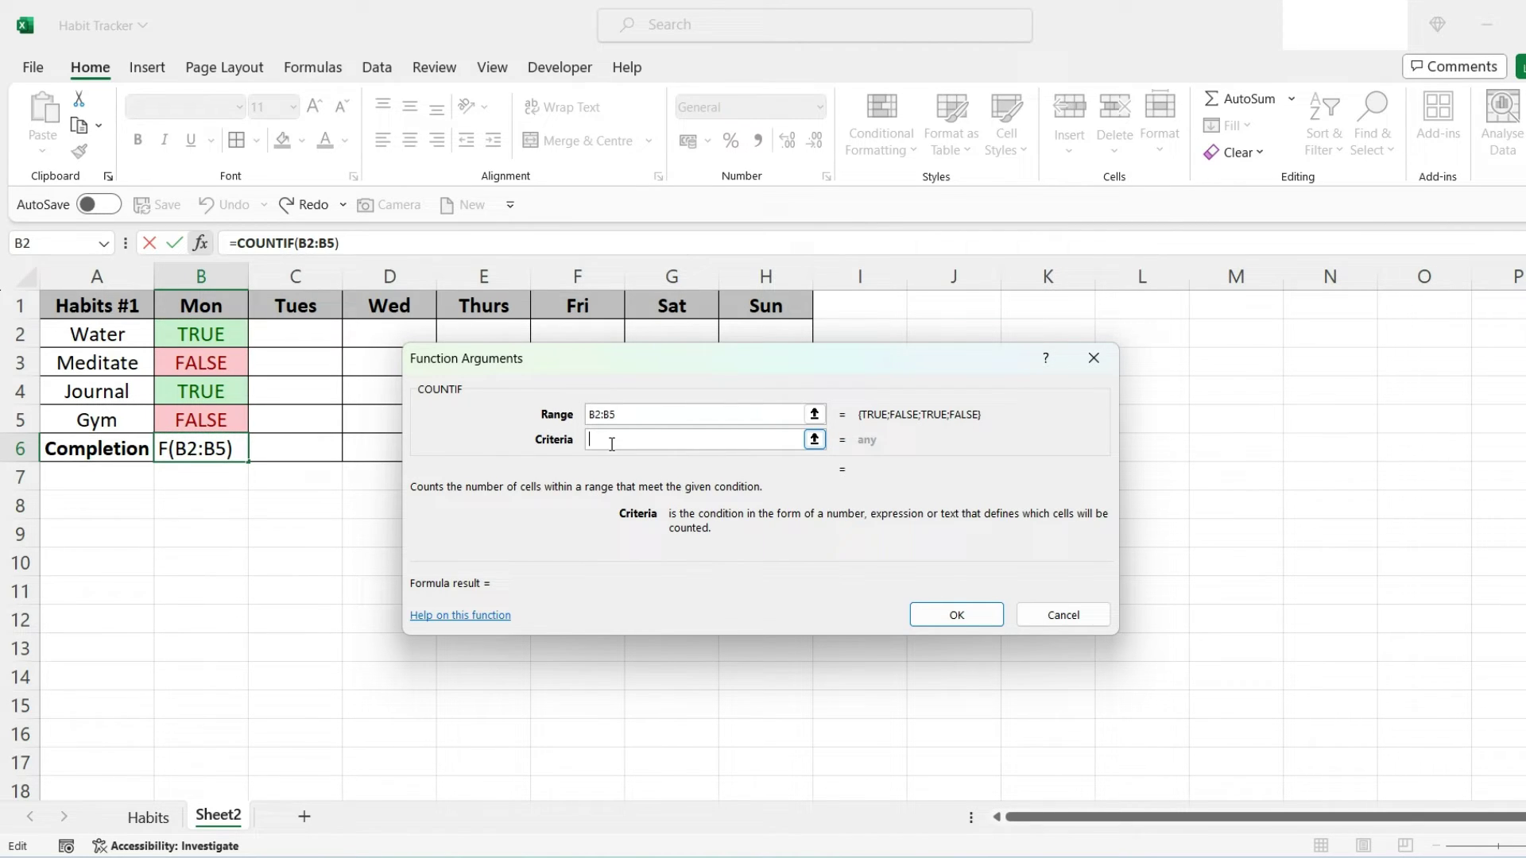
{"action": "type", "text": "true"}
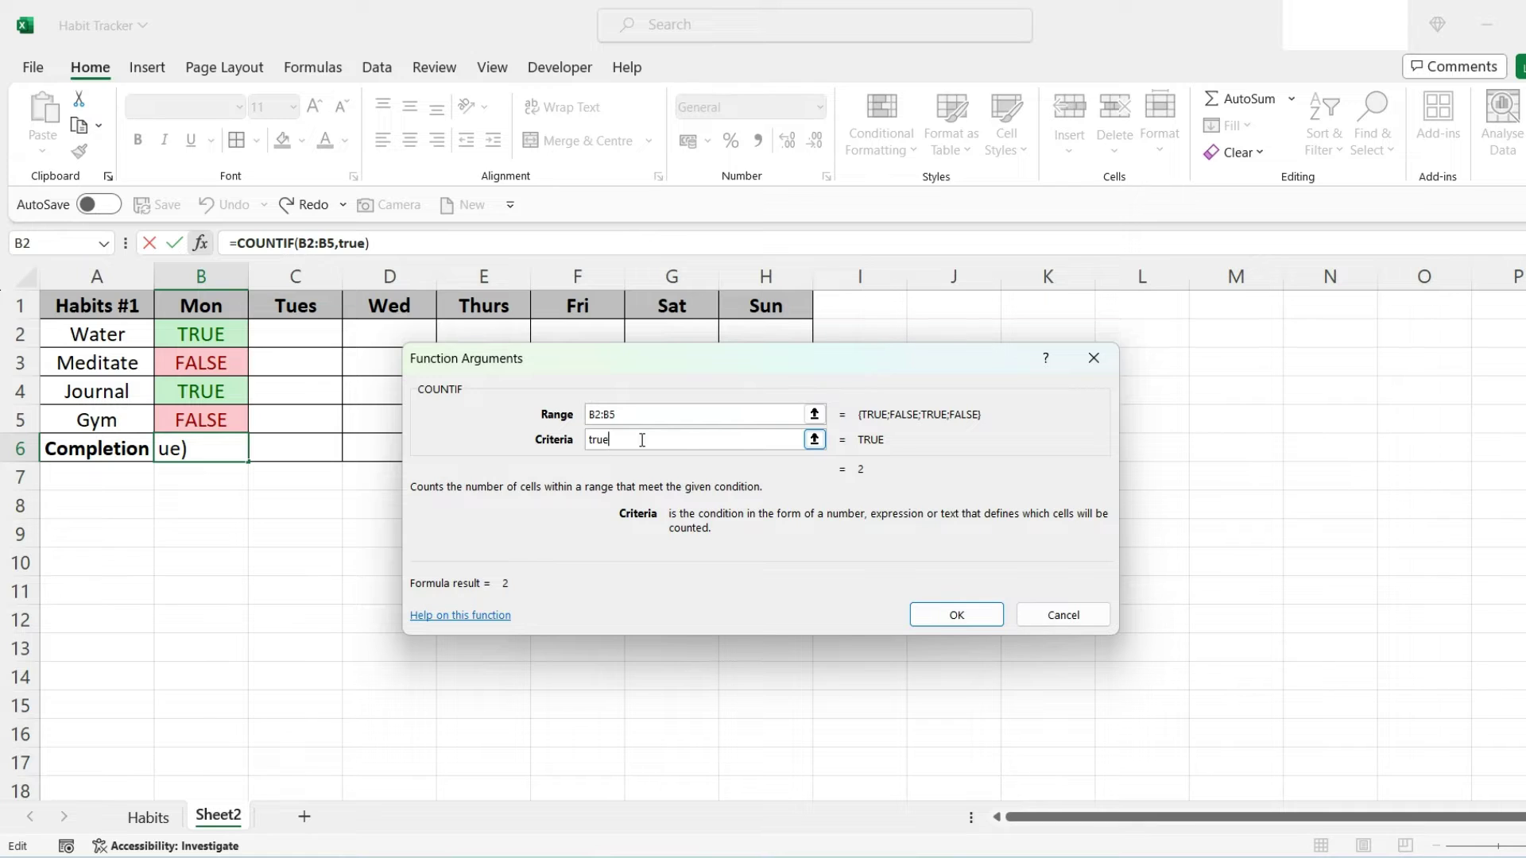
{"action": "left_click", "coordinate": [957, 617]}
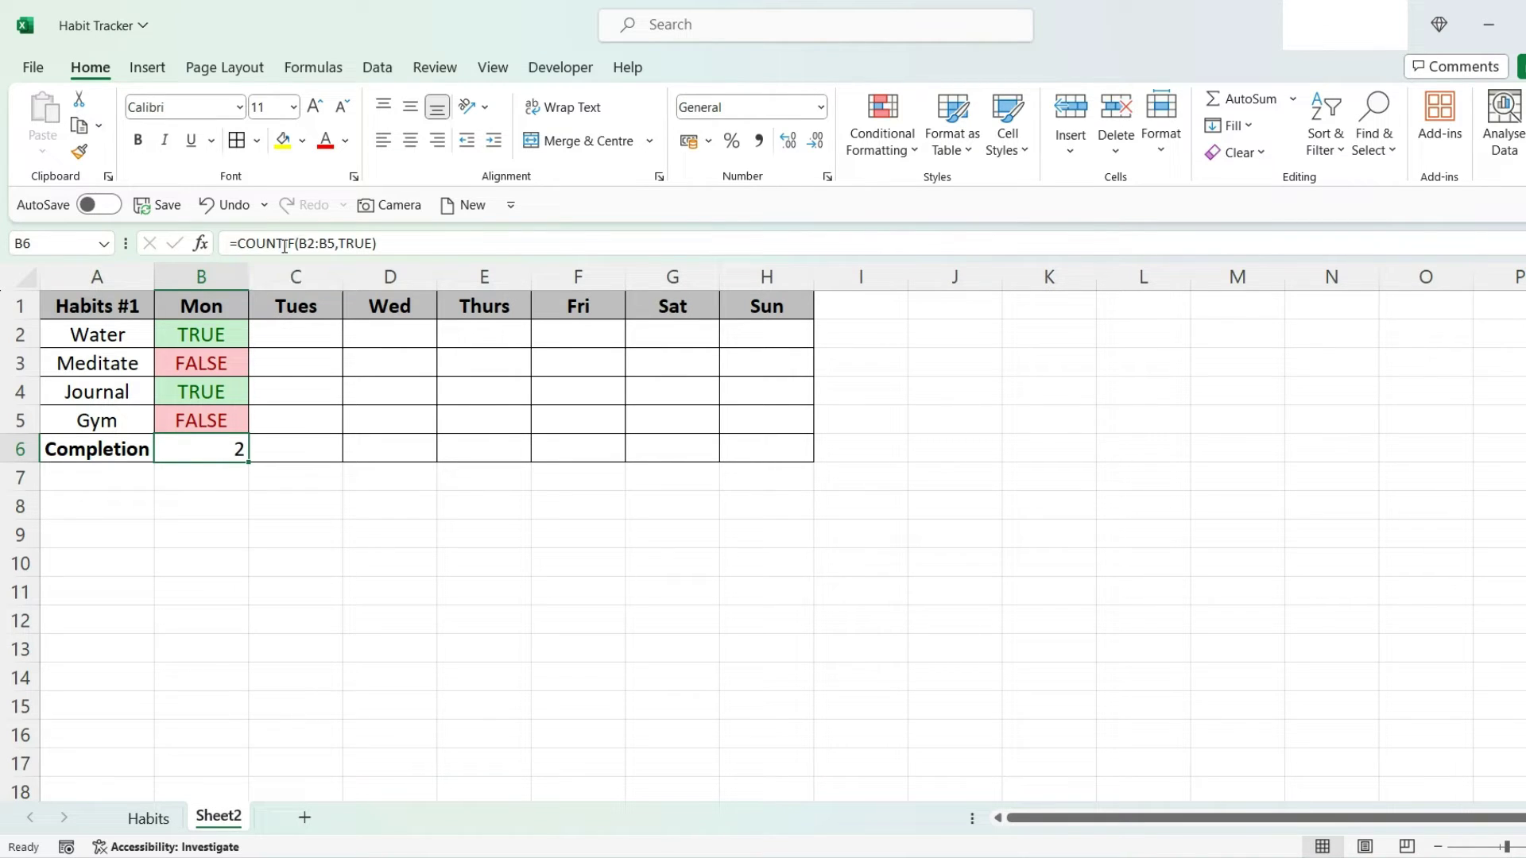
Step: Append /COUNTA(A2:A5) to the B6 formula to divide by the number of habits
{"action": "left_click", "coordinate": [384, 244]}
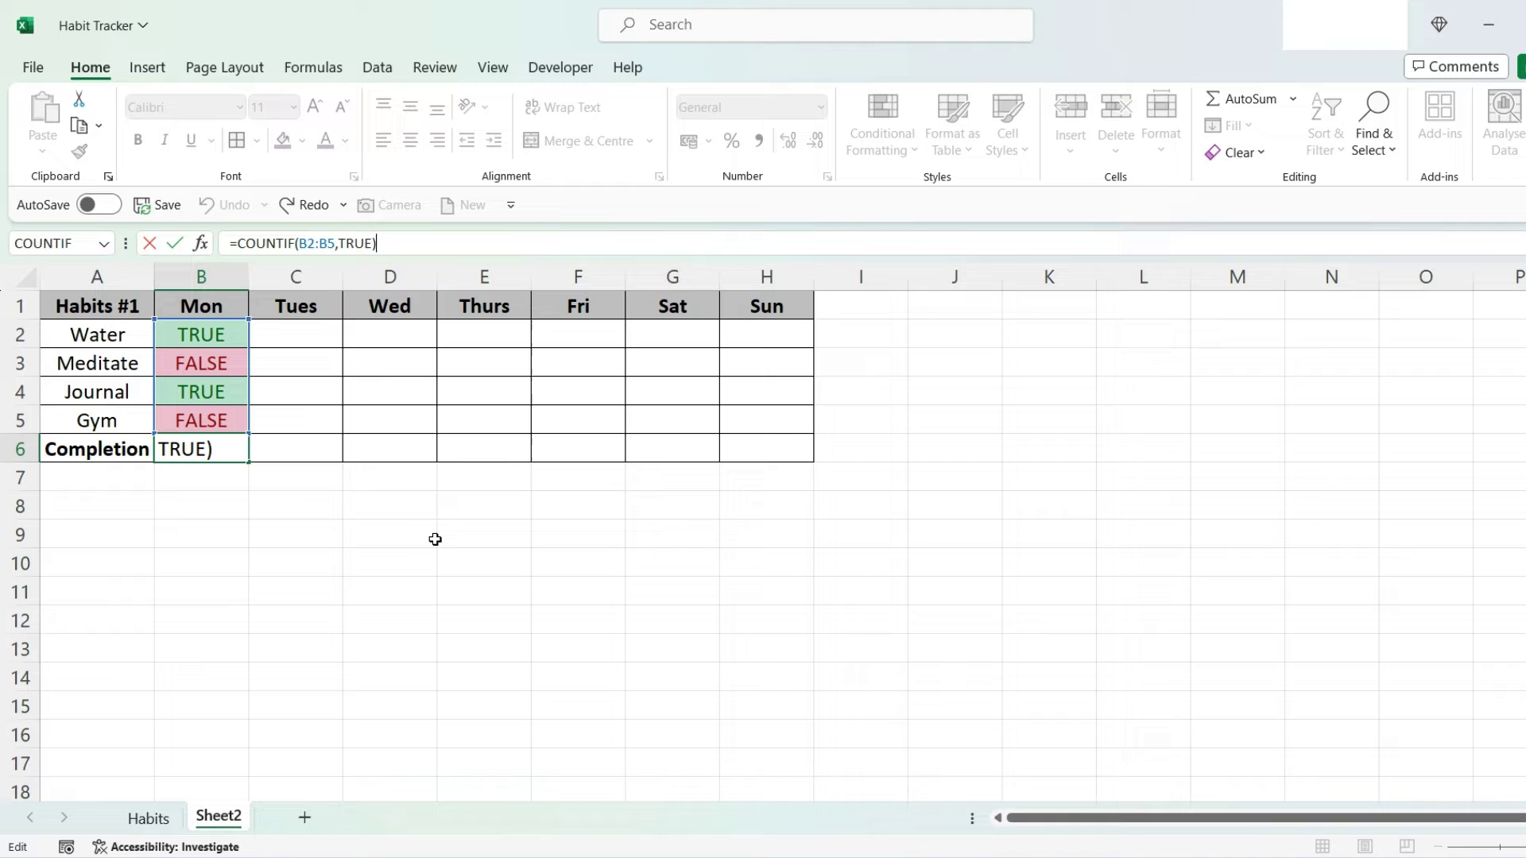
{"action": "type", "text": "/COUNT"}
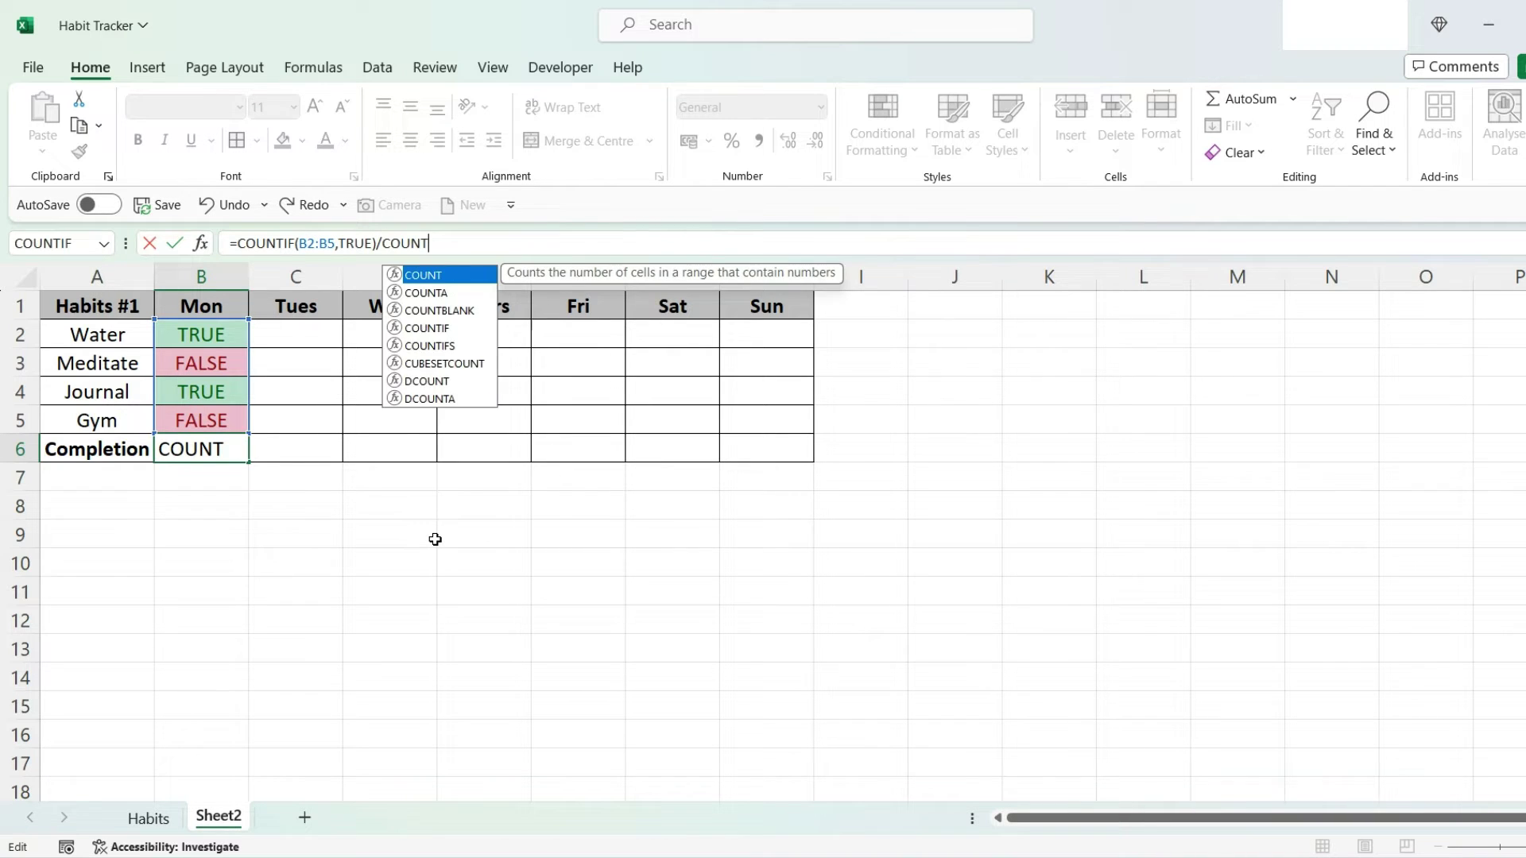
{"action": "type", "text": "A("}
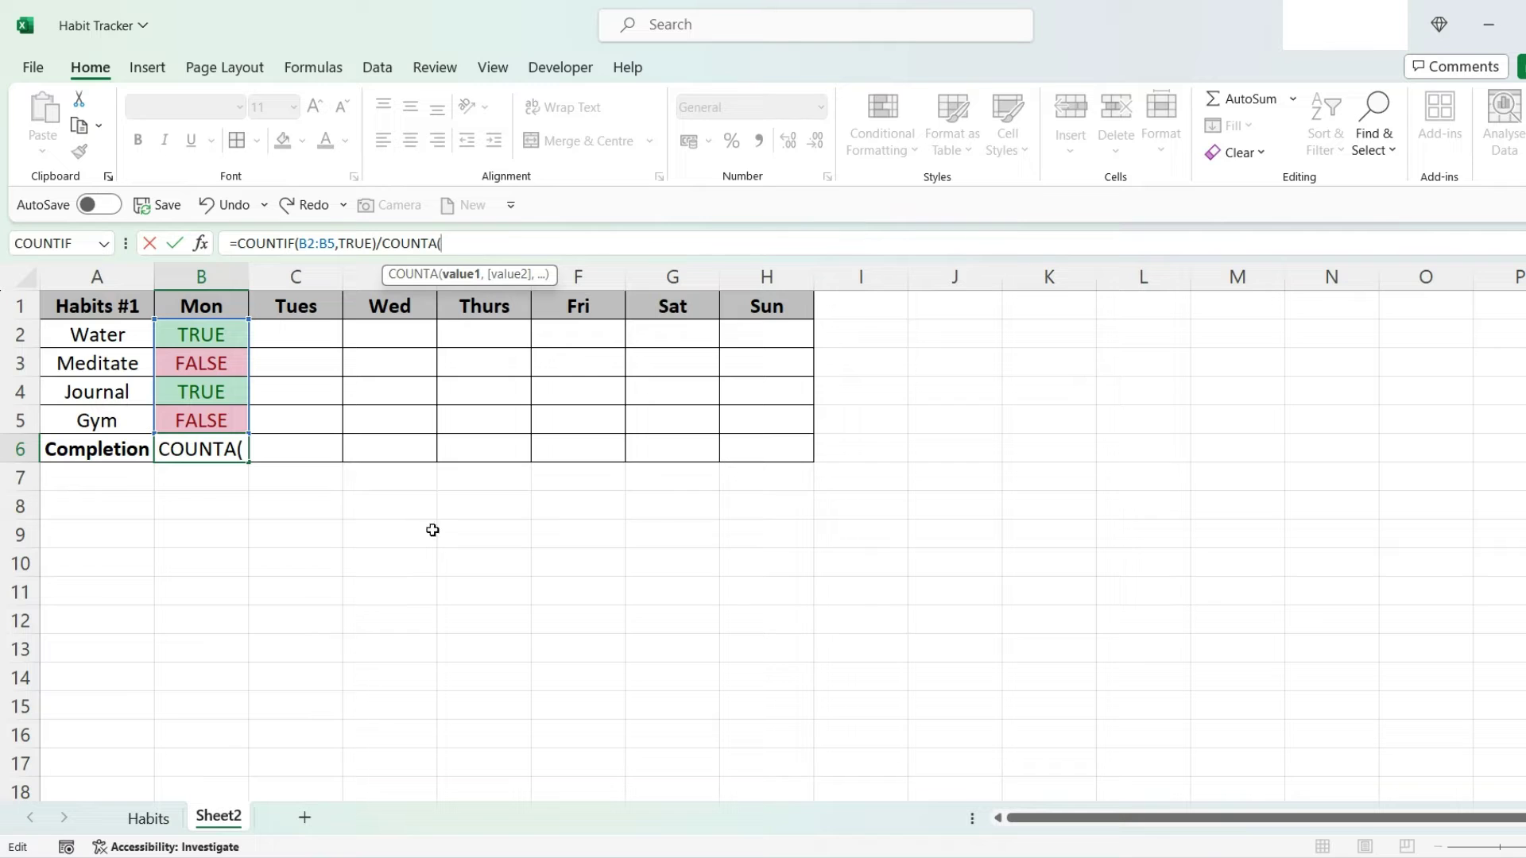
{"action": "left_click_drag", "start_coordinate": [122, 336], "coordinate": [121, 410]}
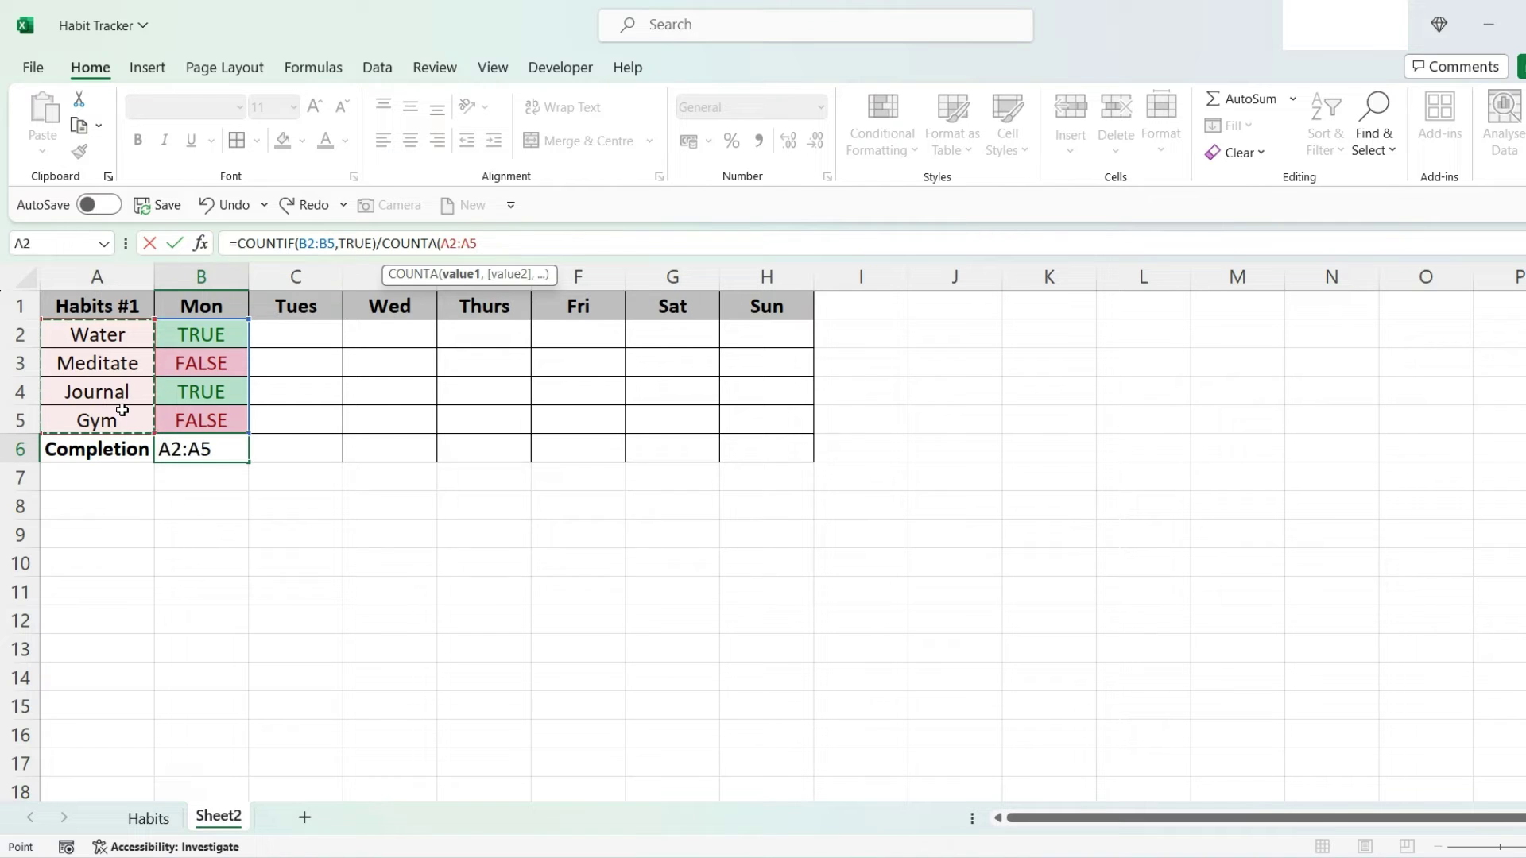
{"action": "type", "text": ")"}
{"action": "key", "text": "Return"}
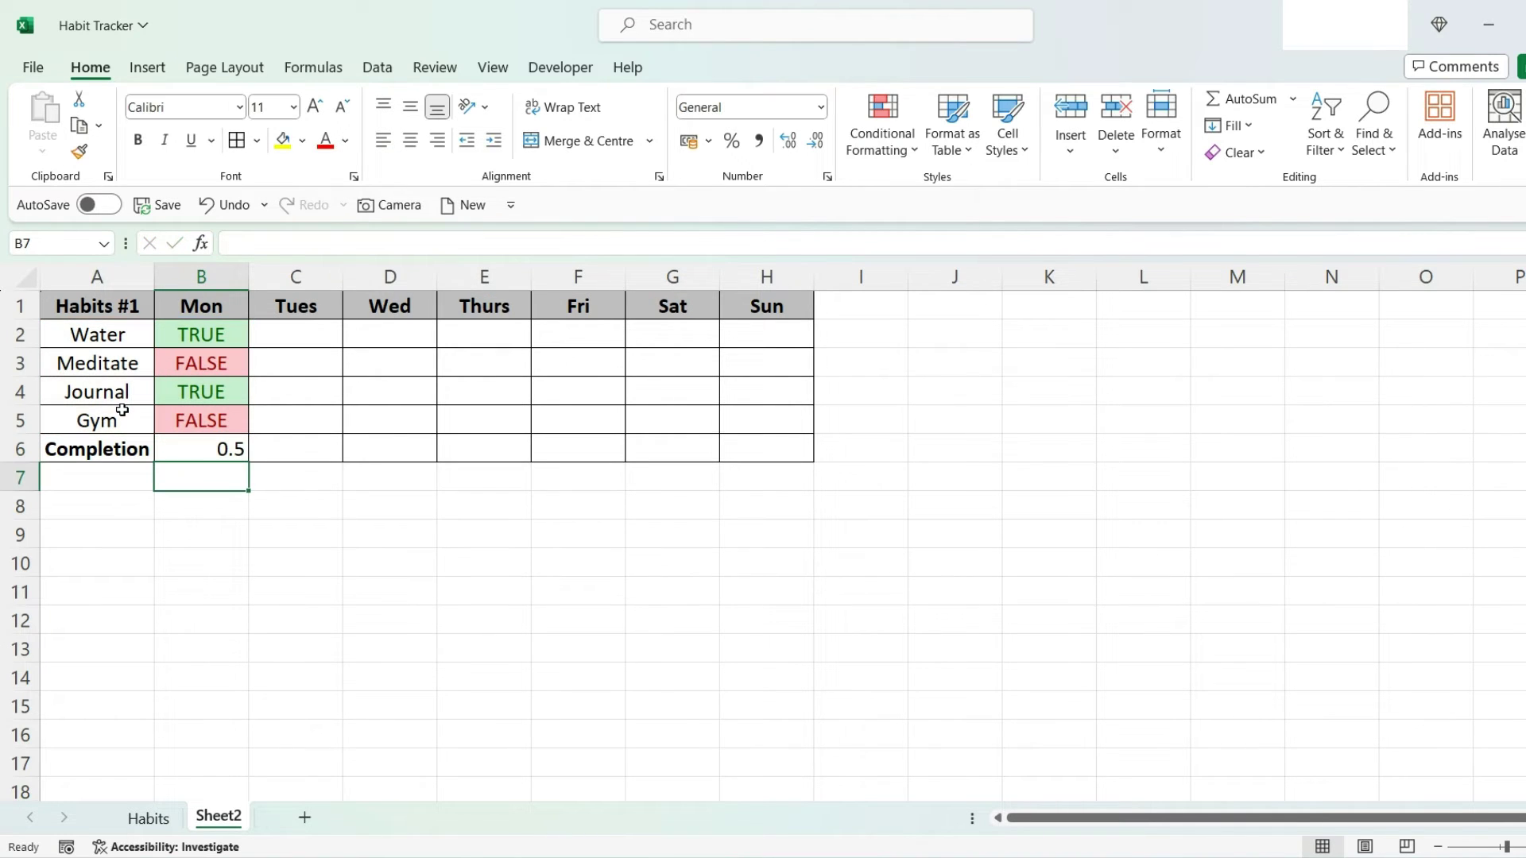
Step: Format B6 as a centred percentage showing 50%
{"action": "left_click", "coordinate": [219, 449]}
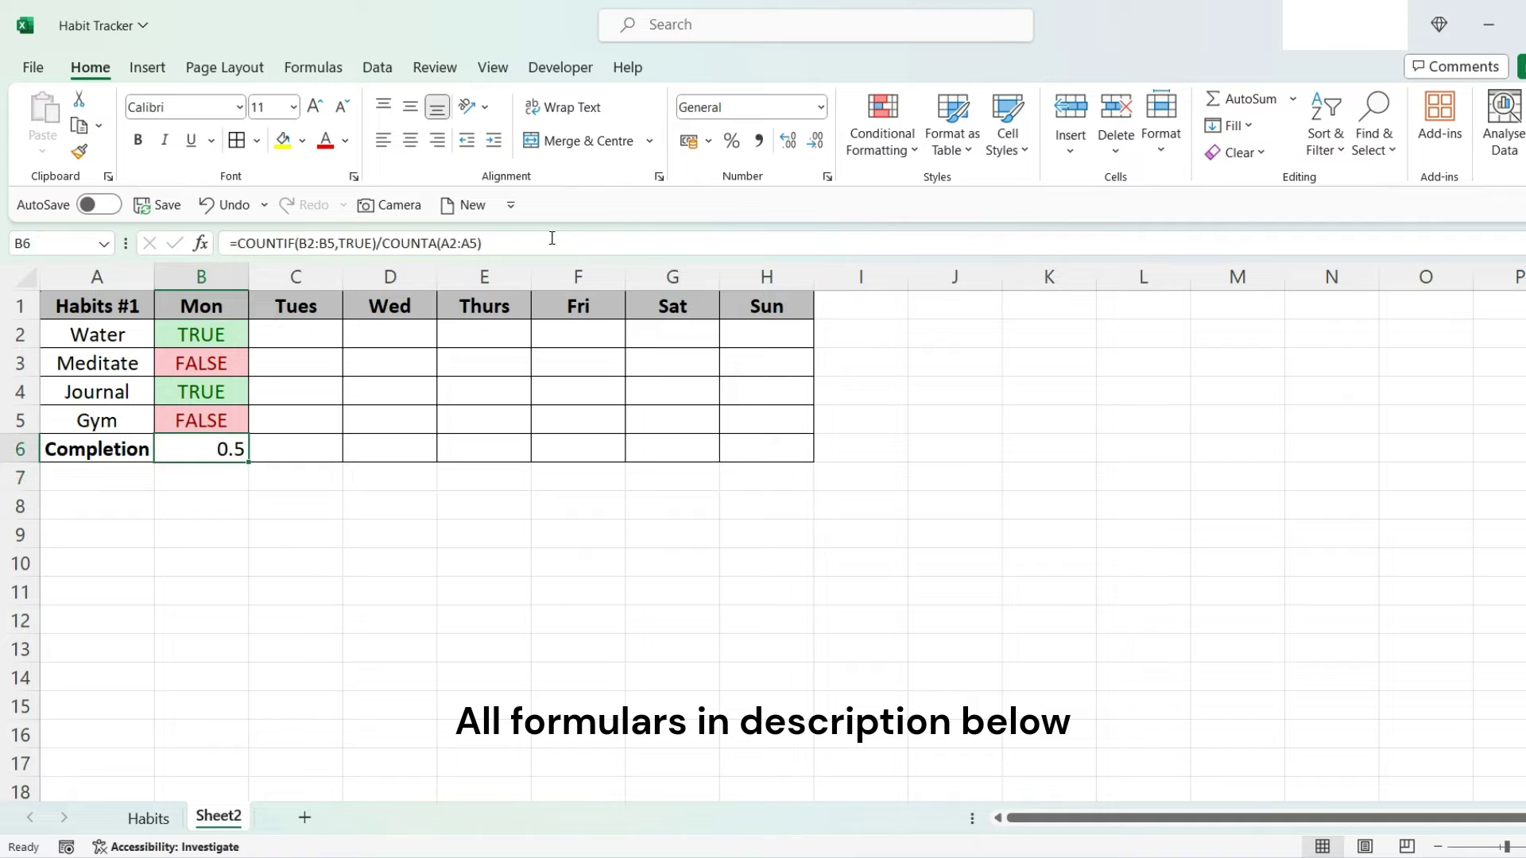
{"action": "left_click", "coordinate": [733, 141]}
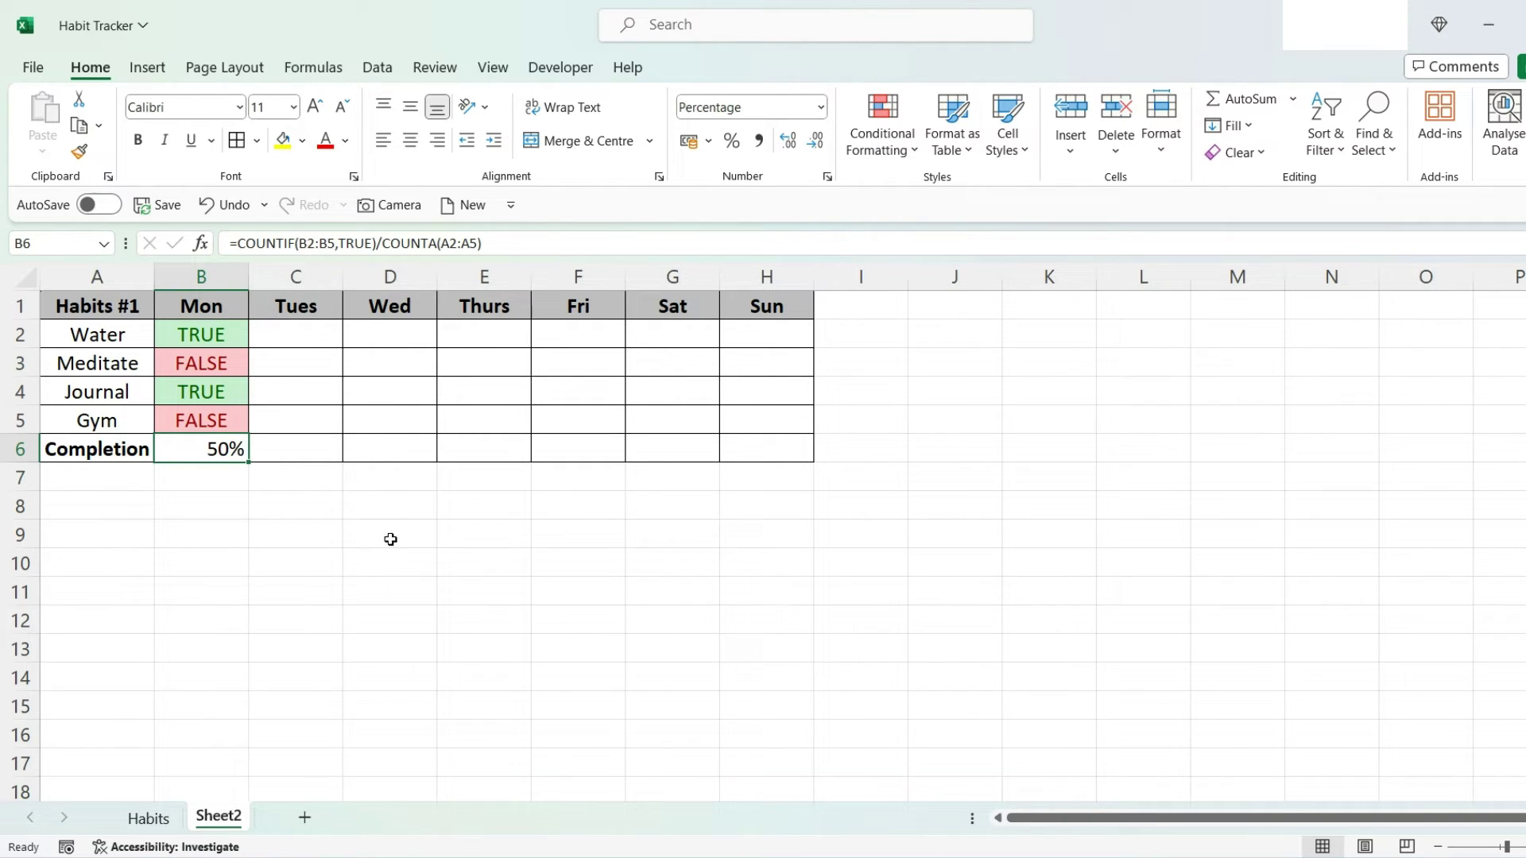
{"action": "left_click", "coordinate": [410, 141]}
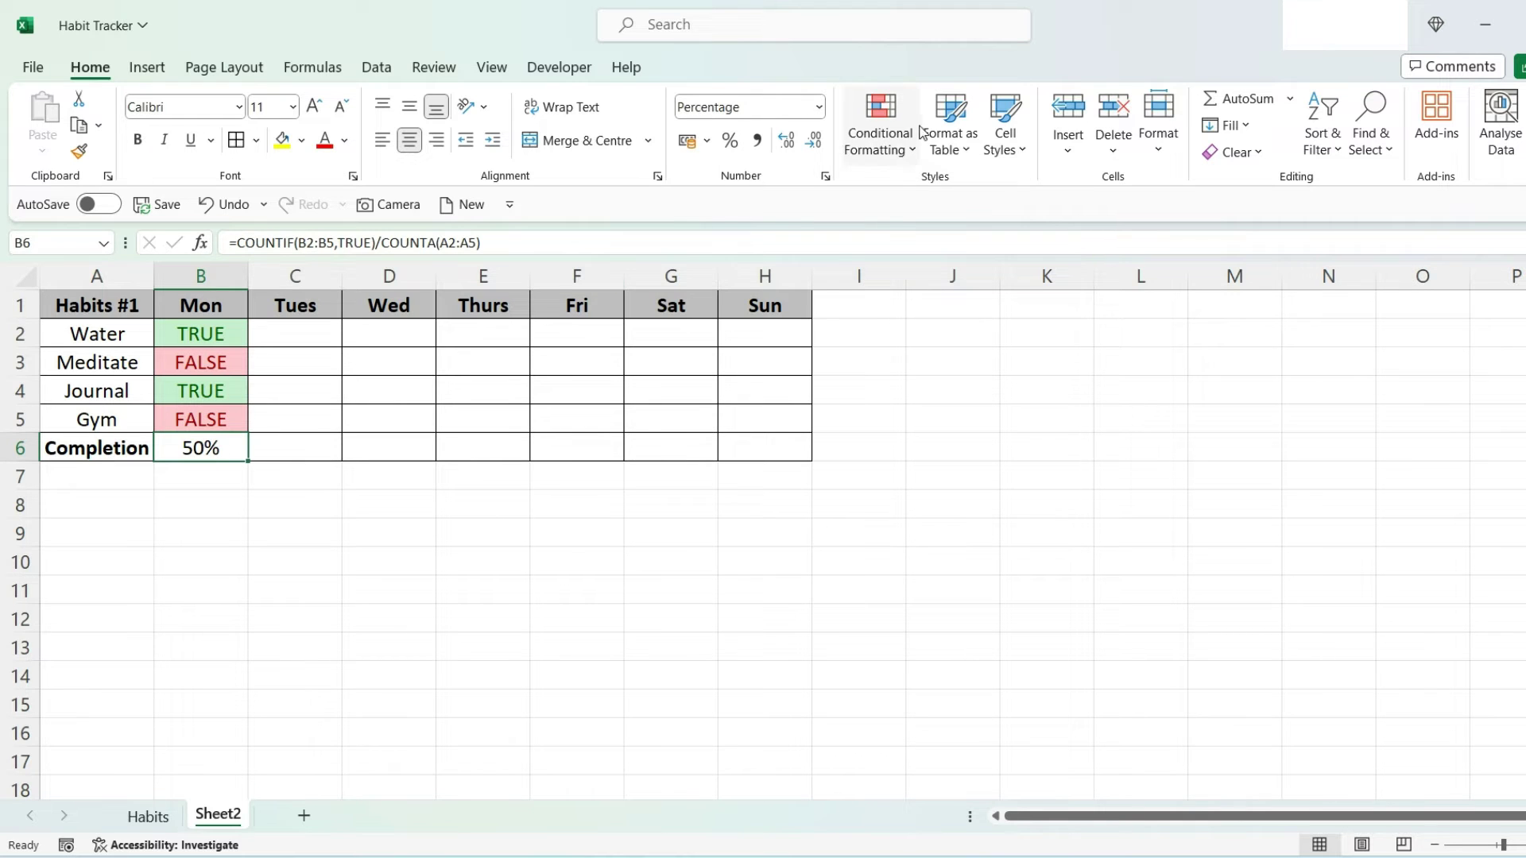
Step: Add a data bar rule to B6 with Number-type minimum and maximum, scaled from 0 to 1
{"action": "left_click", "coordinate": [912, 148]}
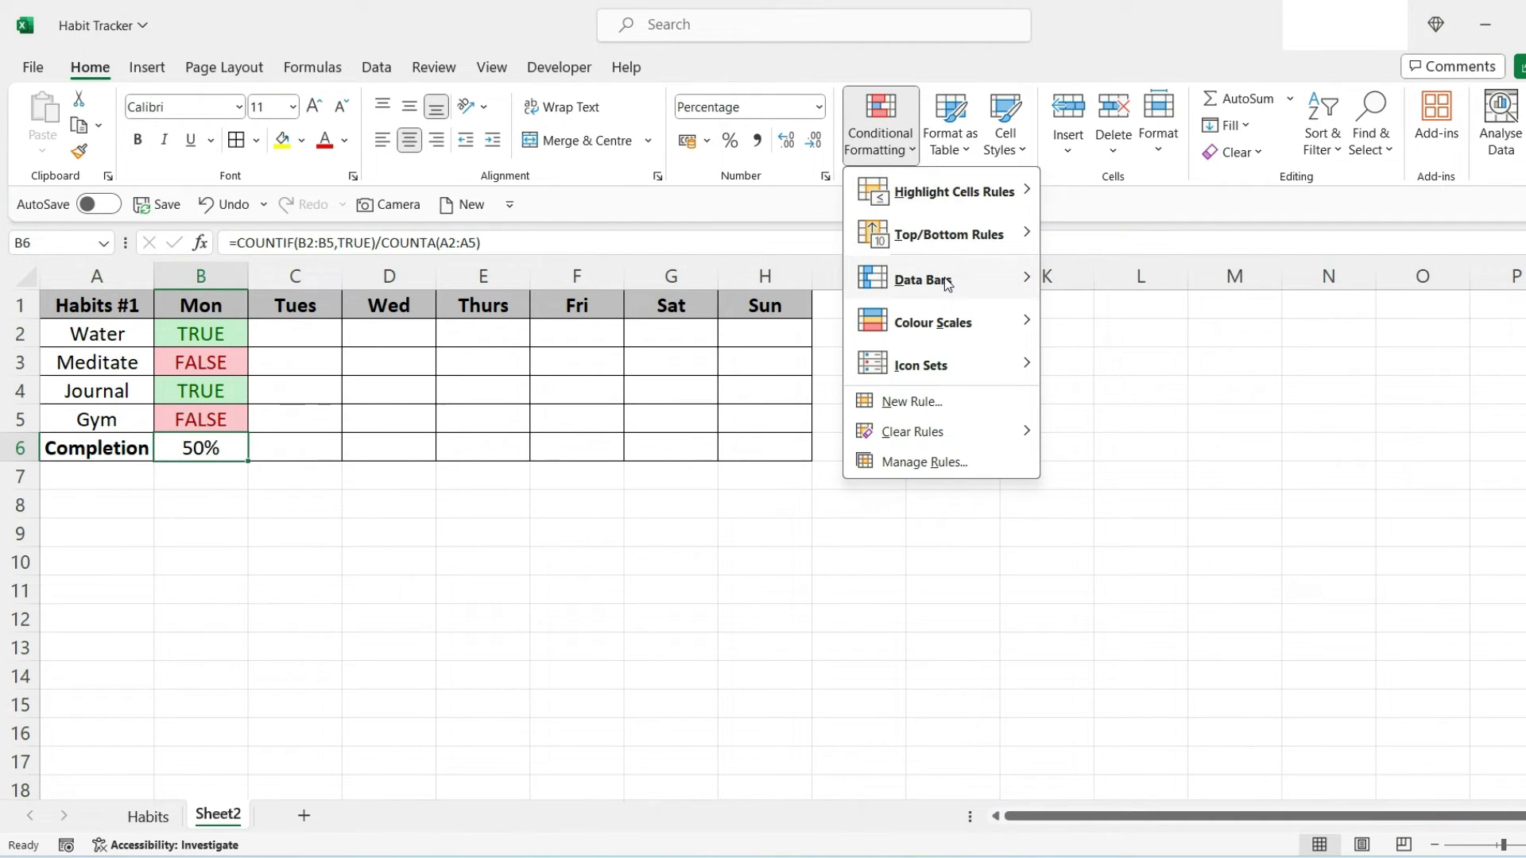
{"action": "mouse_move", "coordinate": [957, 283]}
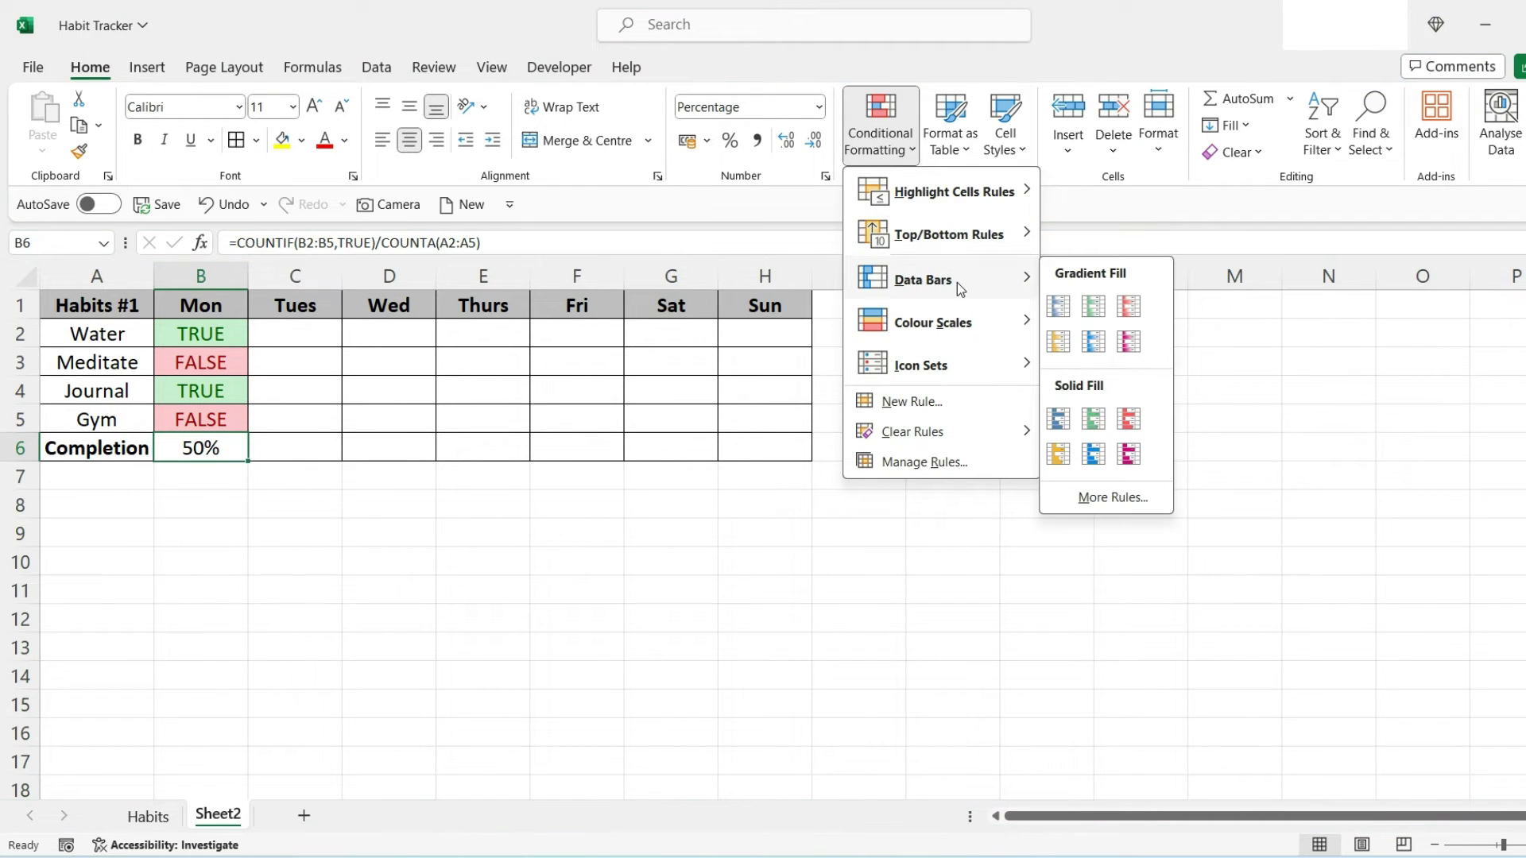
{"action": "left_click", "coordinate": [1141, 509]}
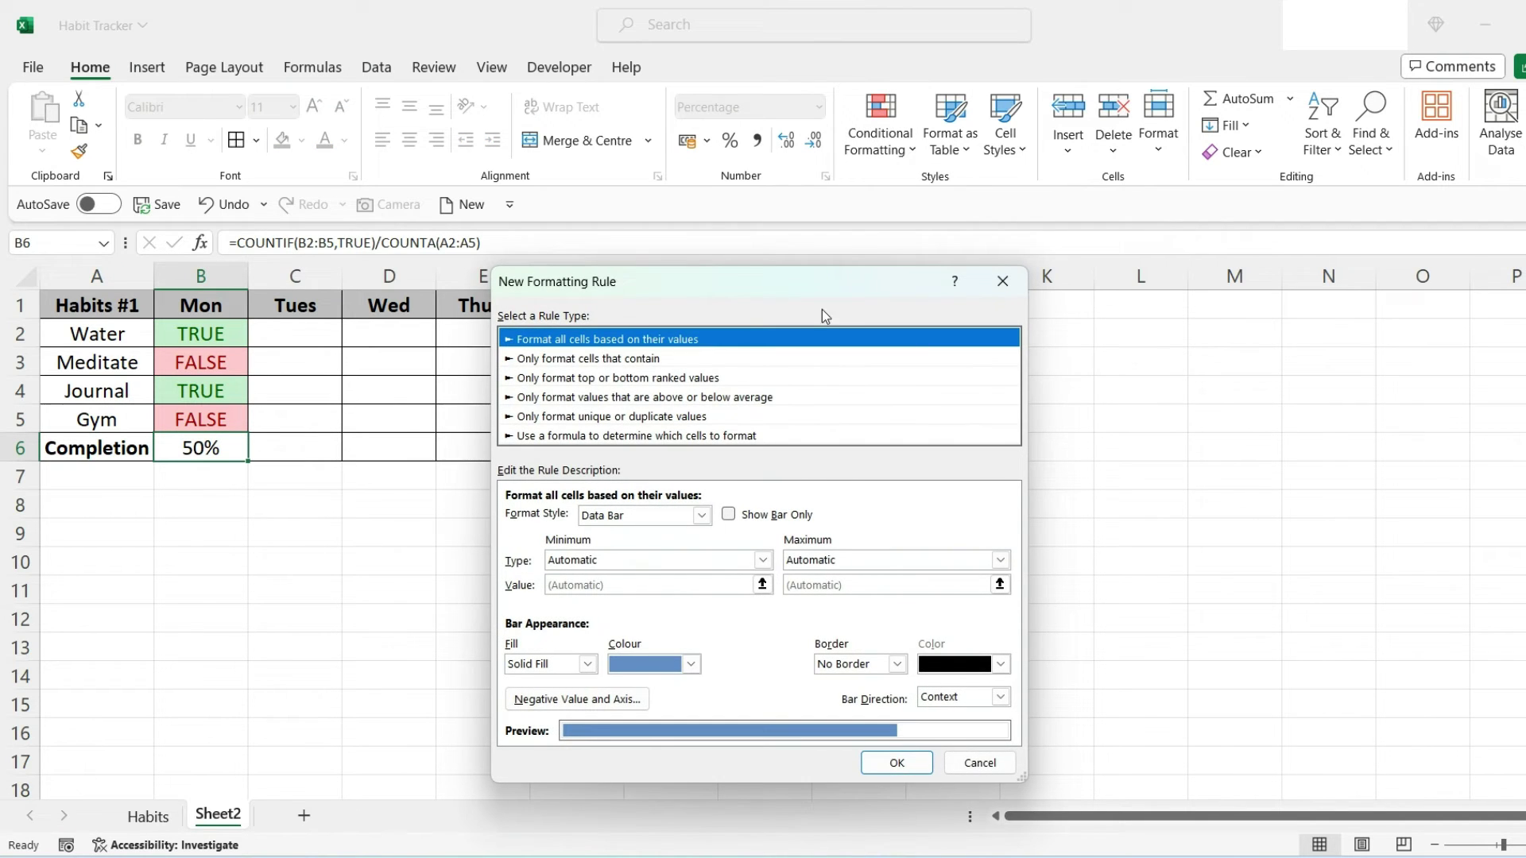
{"action": "left_click_drag", "start_coordinate": [816, 288], "coordinate": [869, 211]}
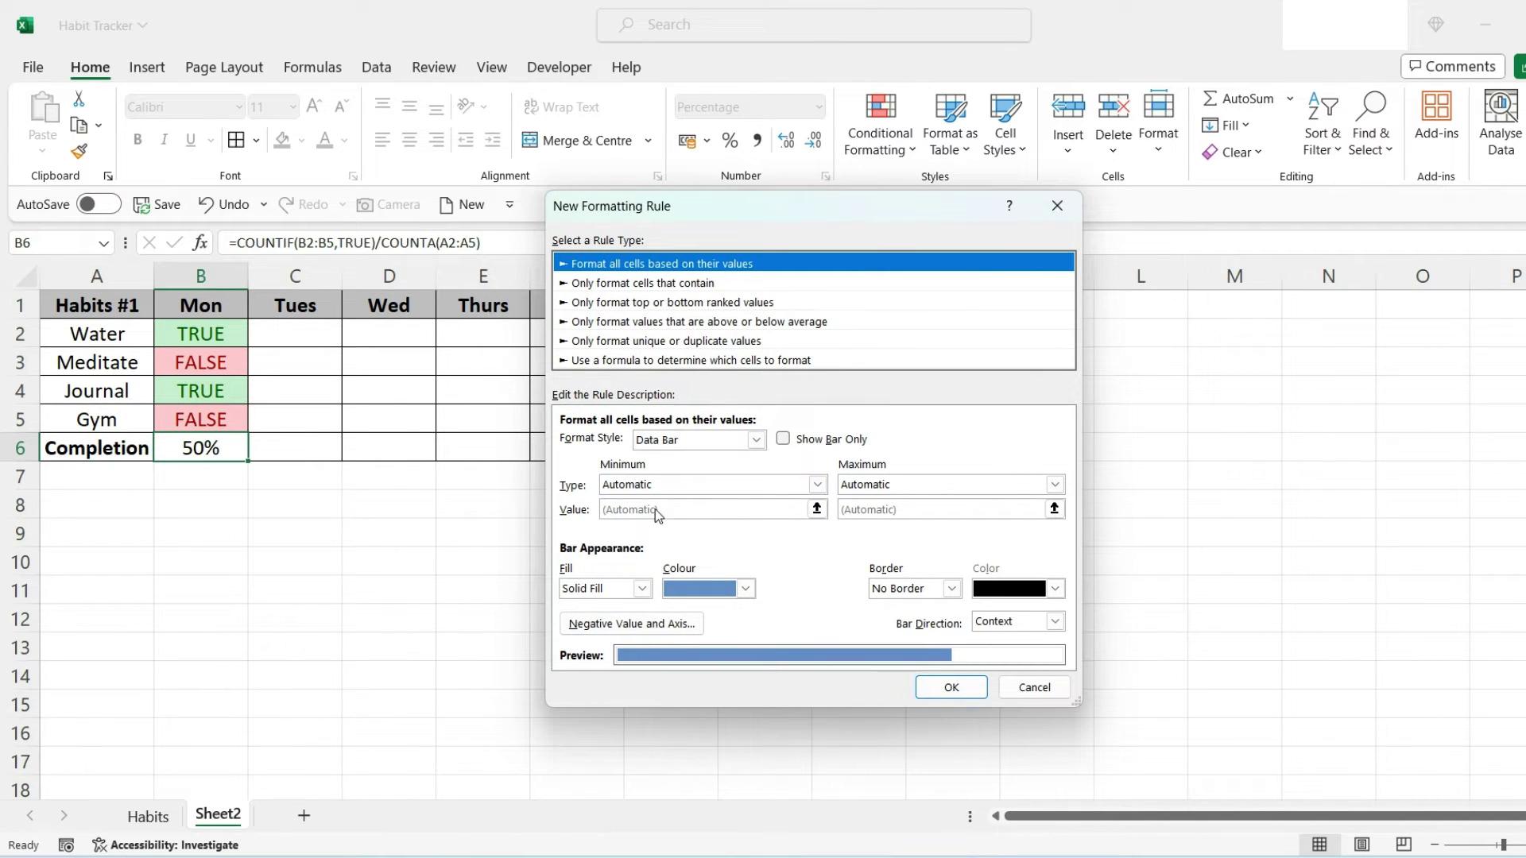
{"action": "left_click", "coordinate": [817, 485]}
{"action": "left_click", "coordinate": [727, 519]}
{"action": "left_click", "coordinate": [1055, 485]}
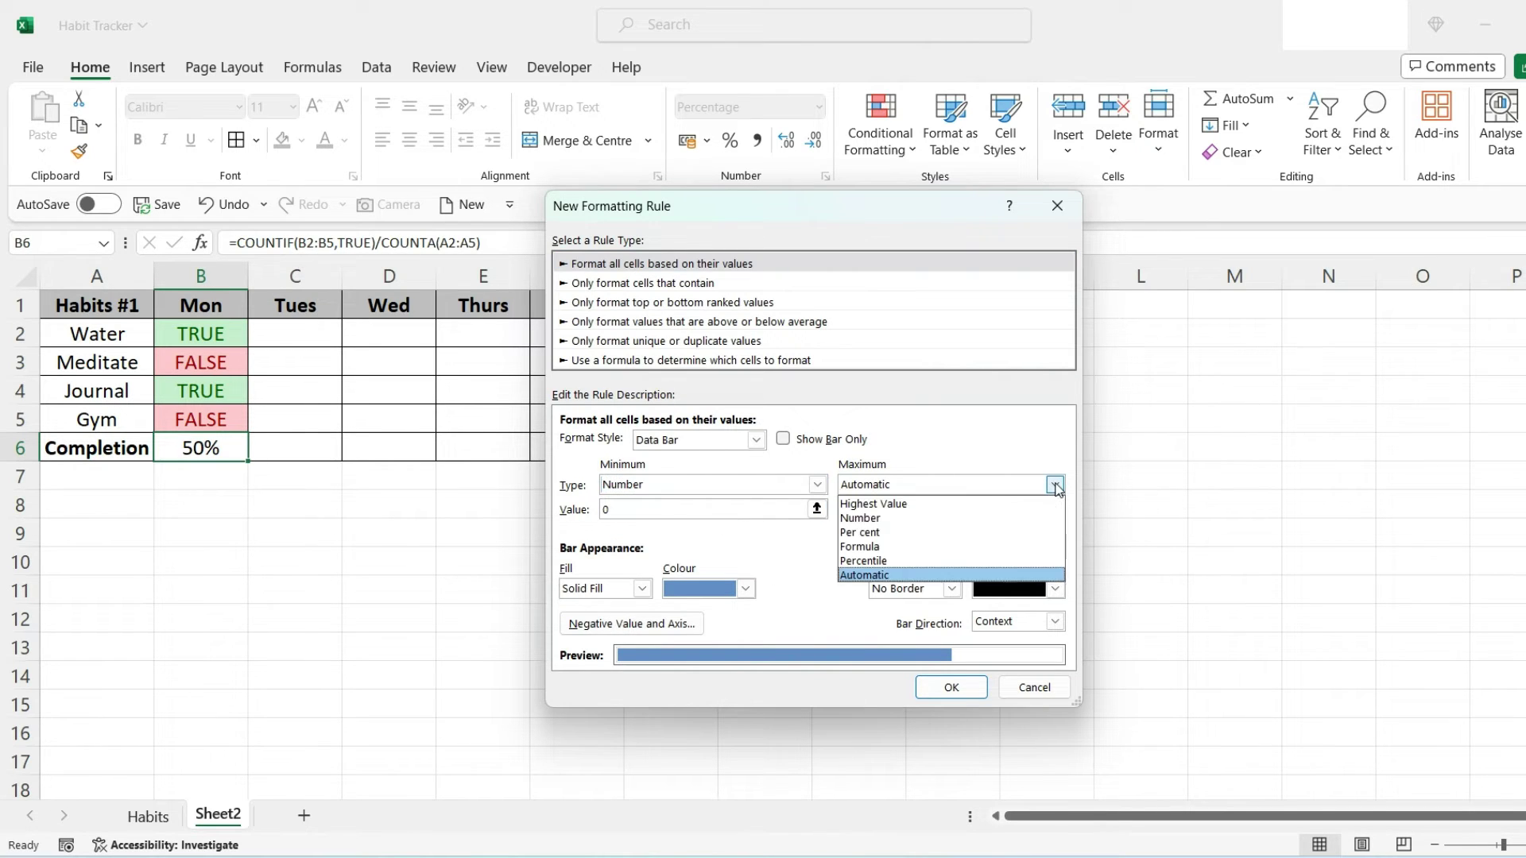
{"action": "left_click", "coordinate": [954, 518]}
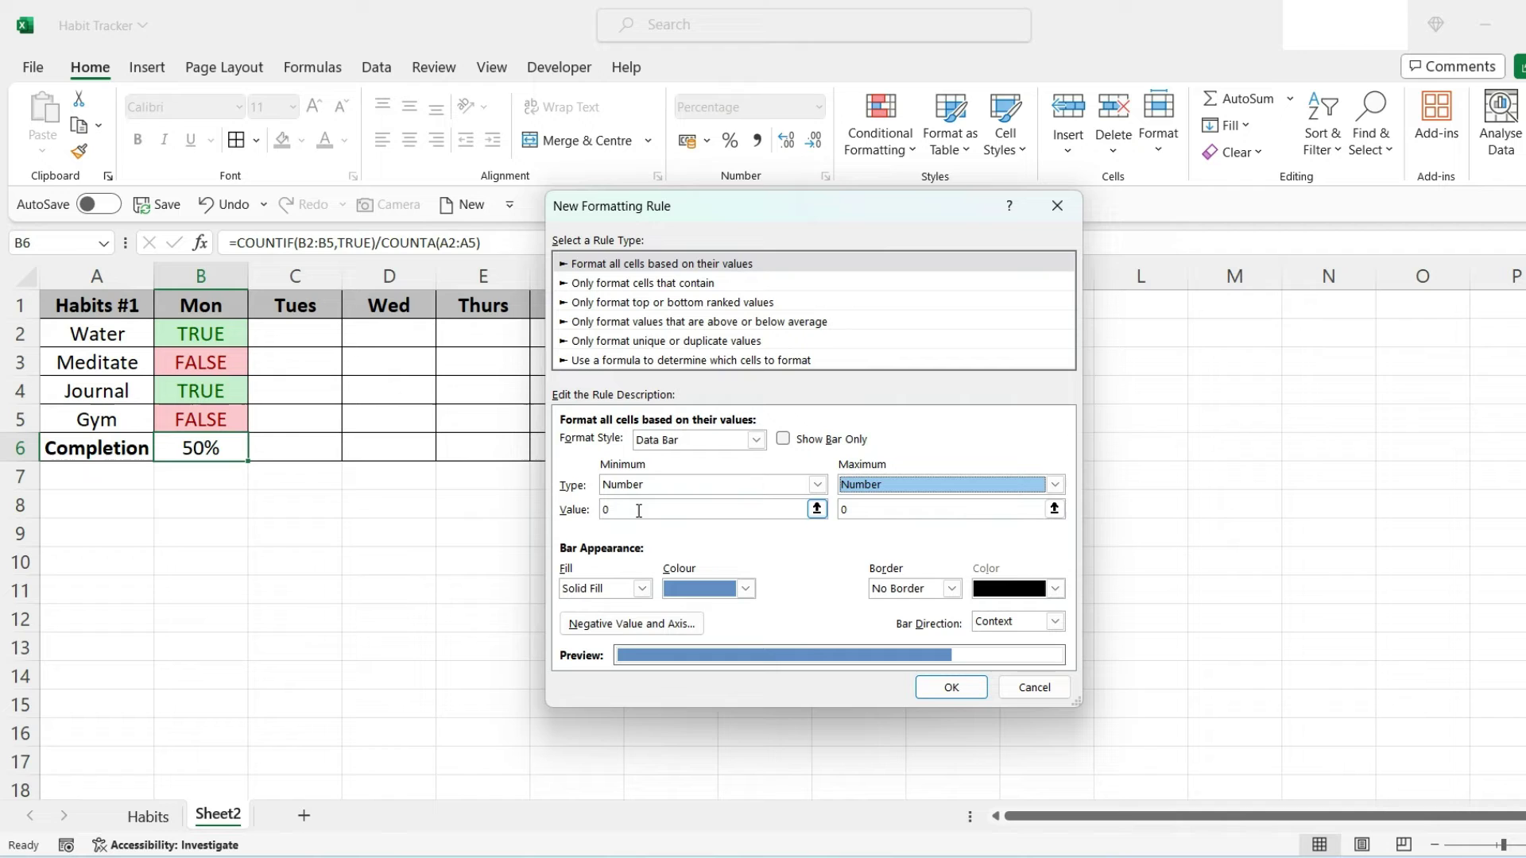
{"action": "left_click", "coordinate": [894, 513]}
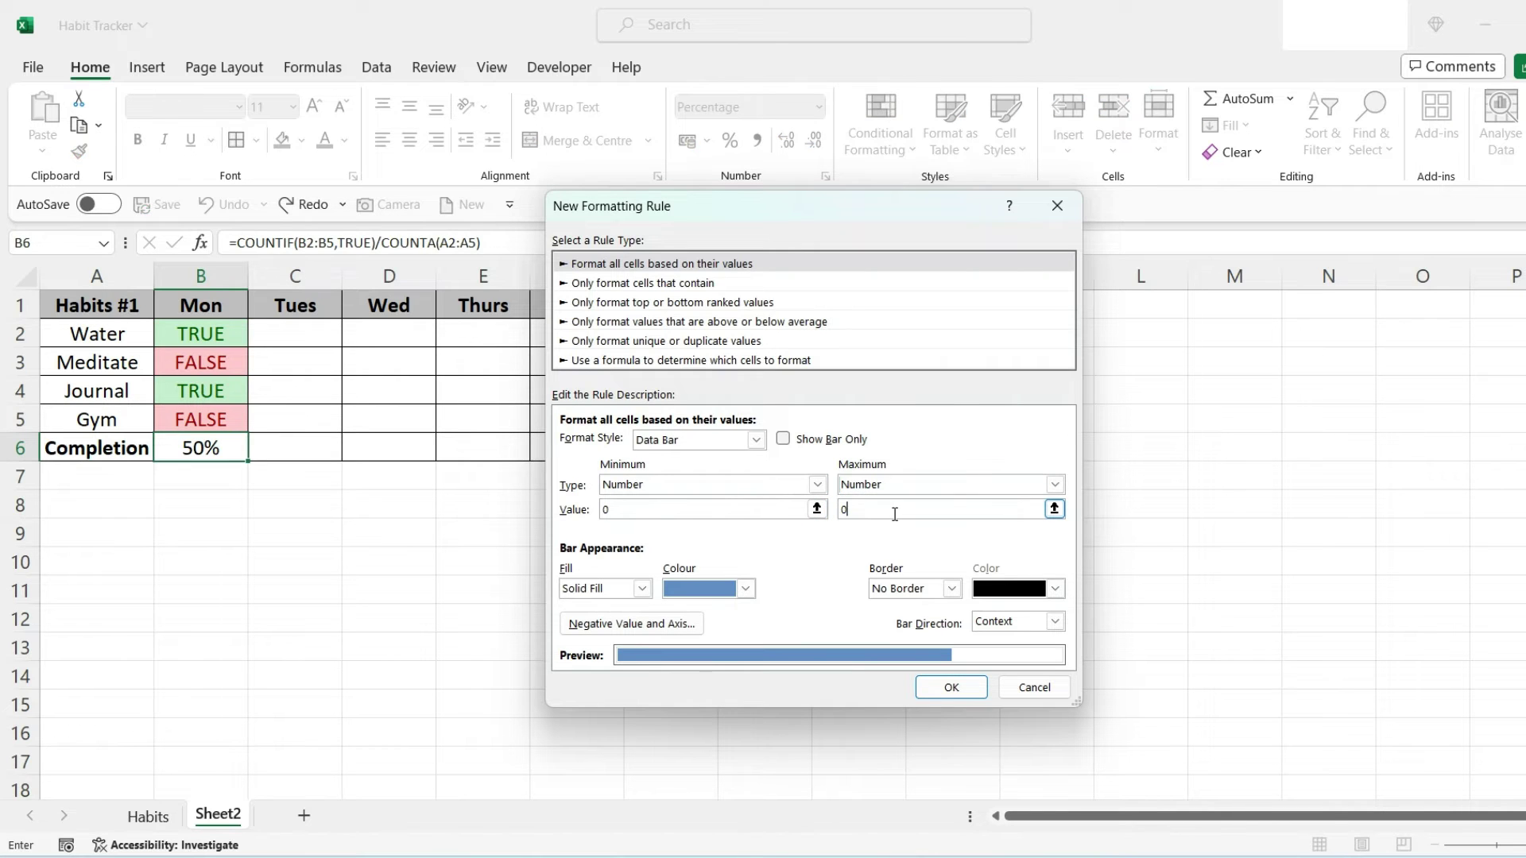
{"action": "key", "text": "BackSpace"}
{"action": "left_click", "coordinate": [953, 688]}
Step: Change Monday's Gym and Meditate entries to TRUE so Completion reads 100%
{"action": "left_click", "coordinate": [585, 647]}
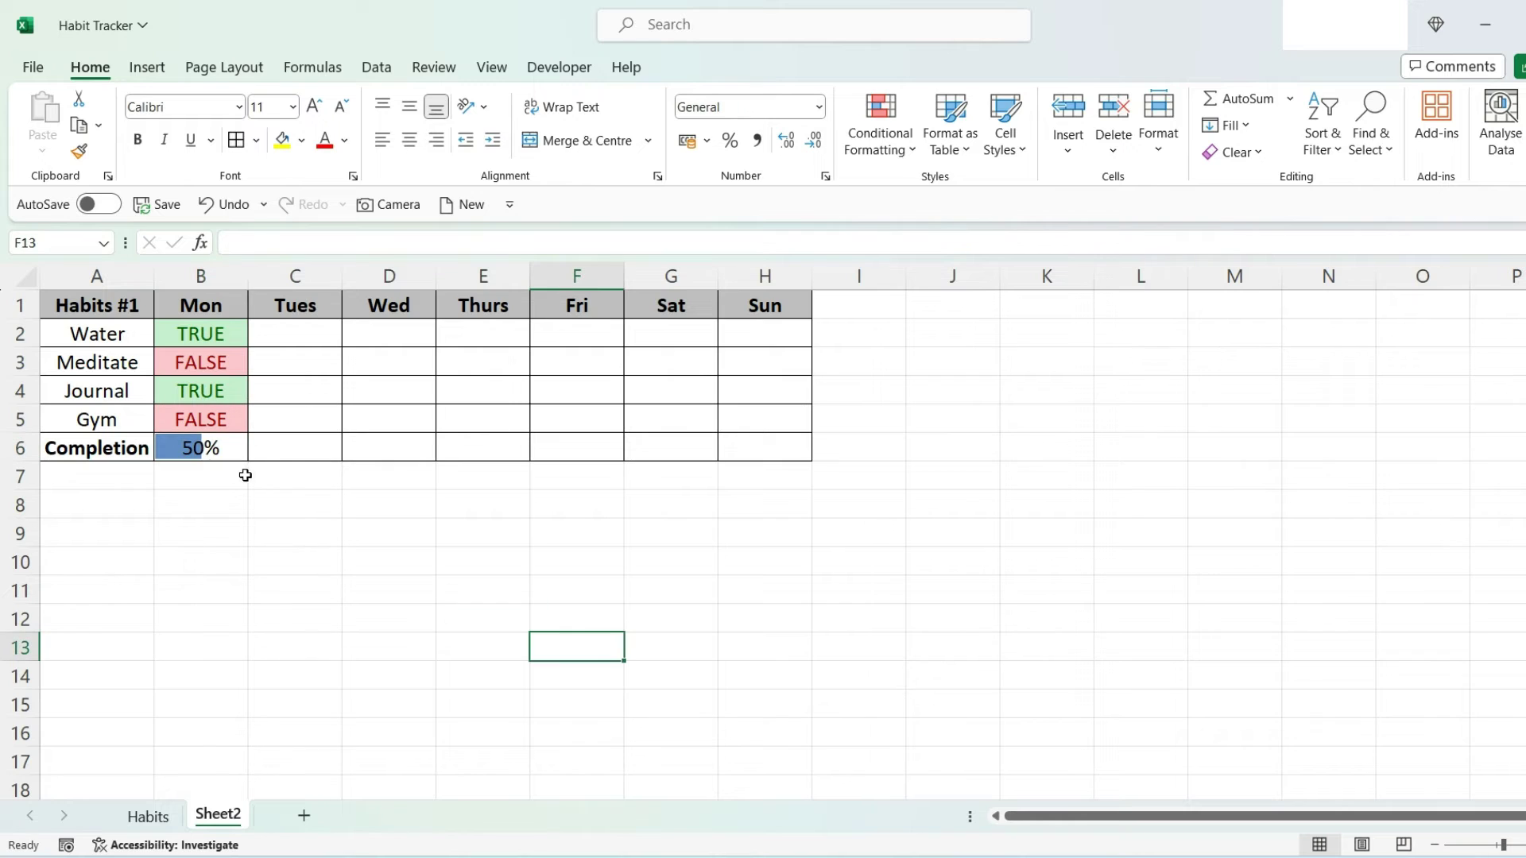
{"action": "left_click", "coordinate": [219, 420]}
{"action": "type", "text": "TRUE"}
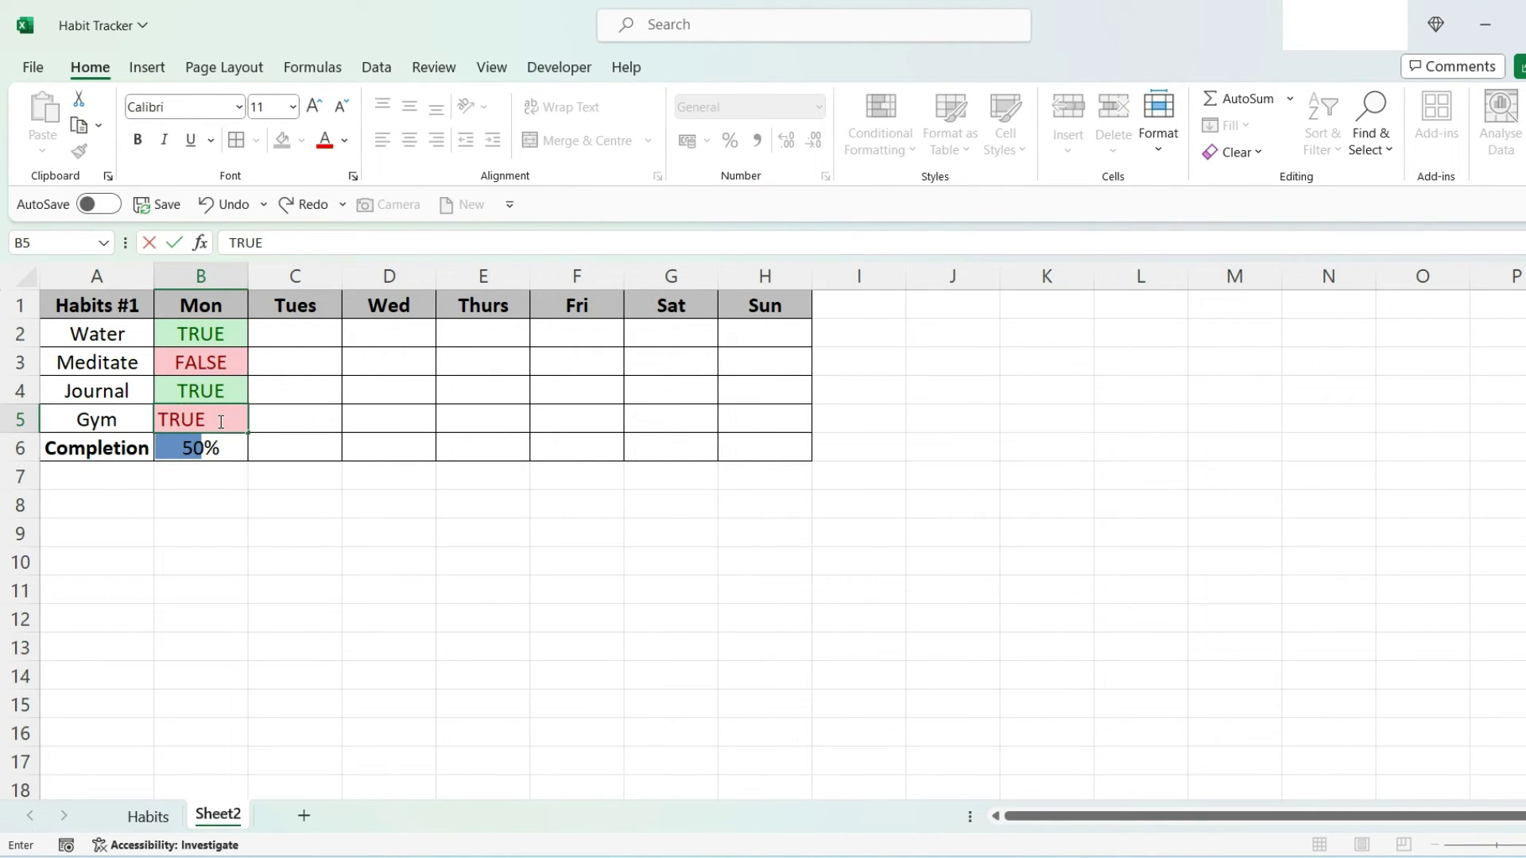
{"action": "key", "text": "Return"}
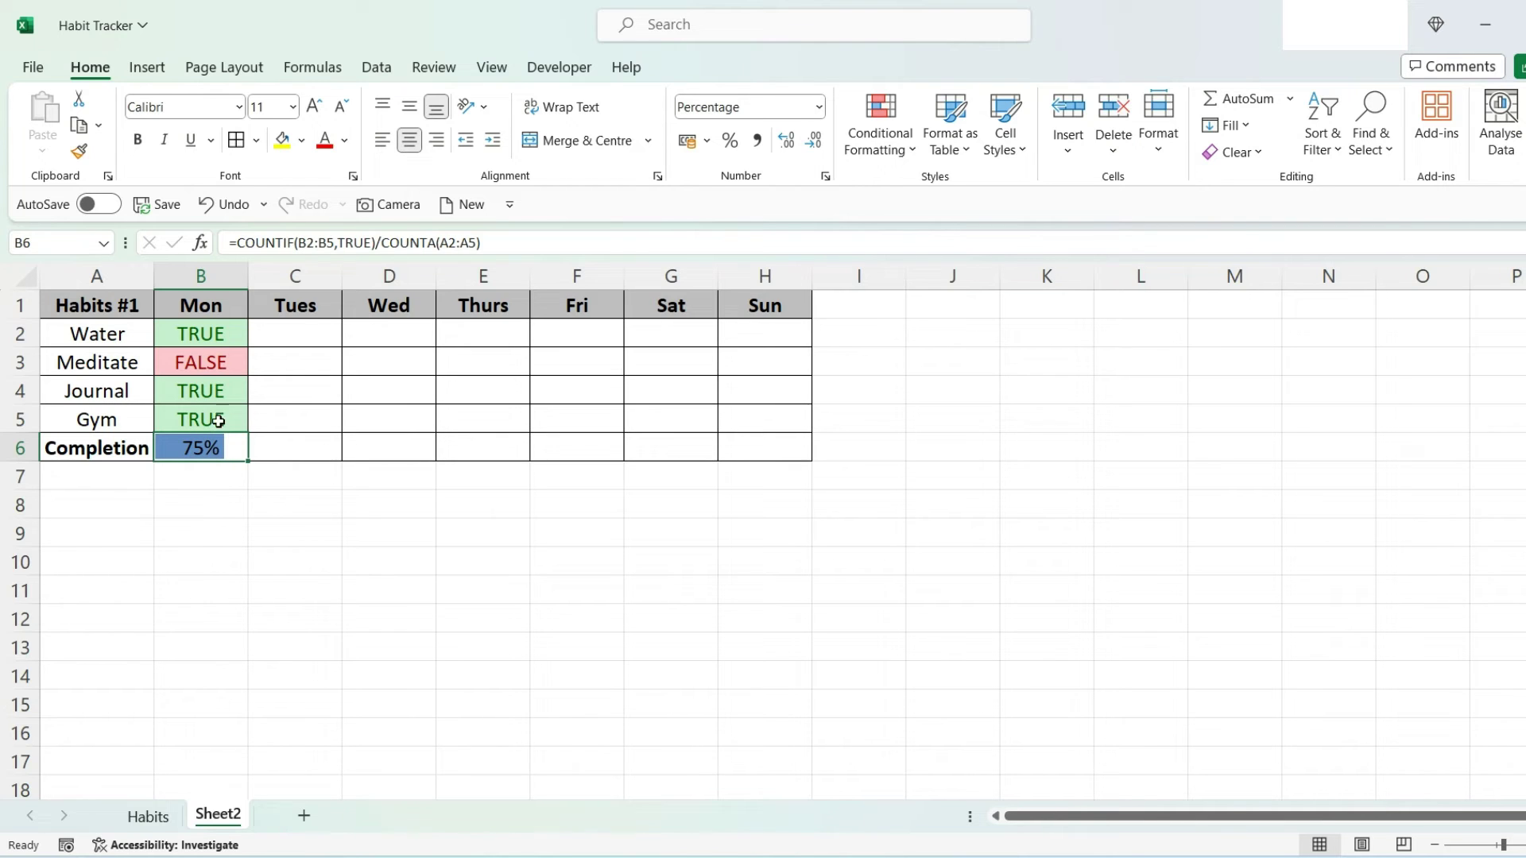
{"action": "left_click", "coordinate": [226, 362]}
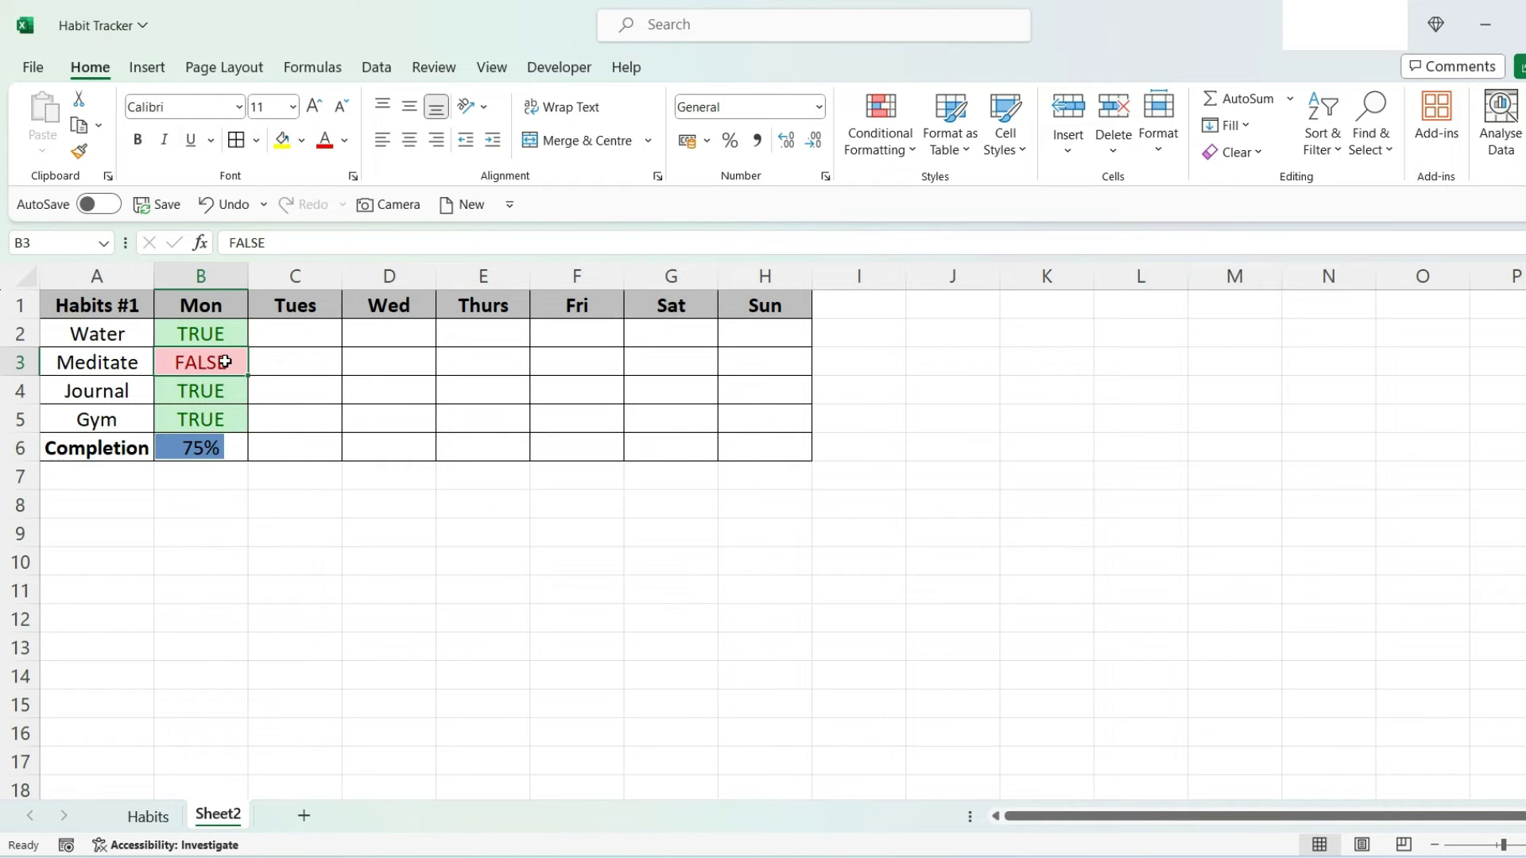
{"action": "type", "text": "TRUE"}
{"action": "key", "text": "Return"}
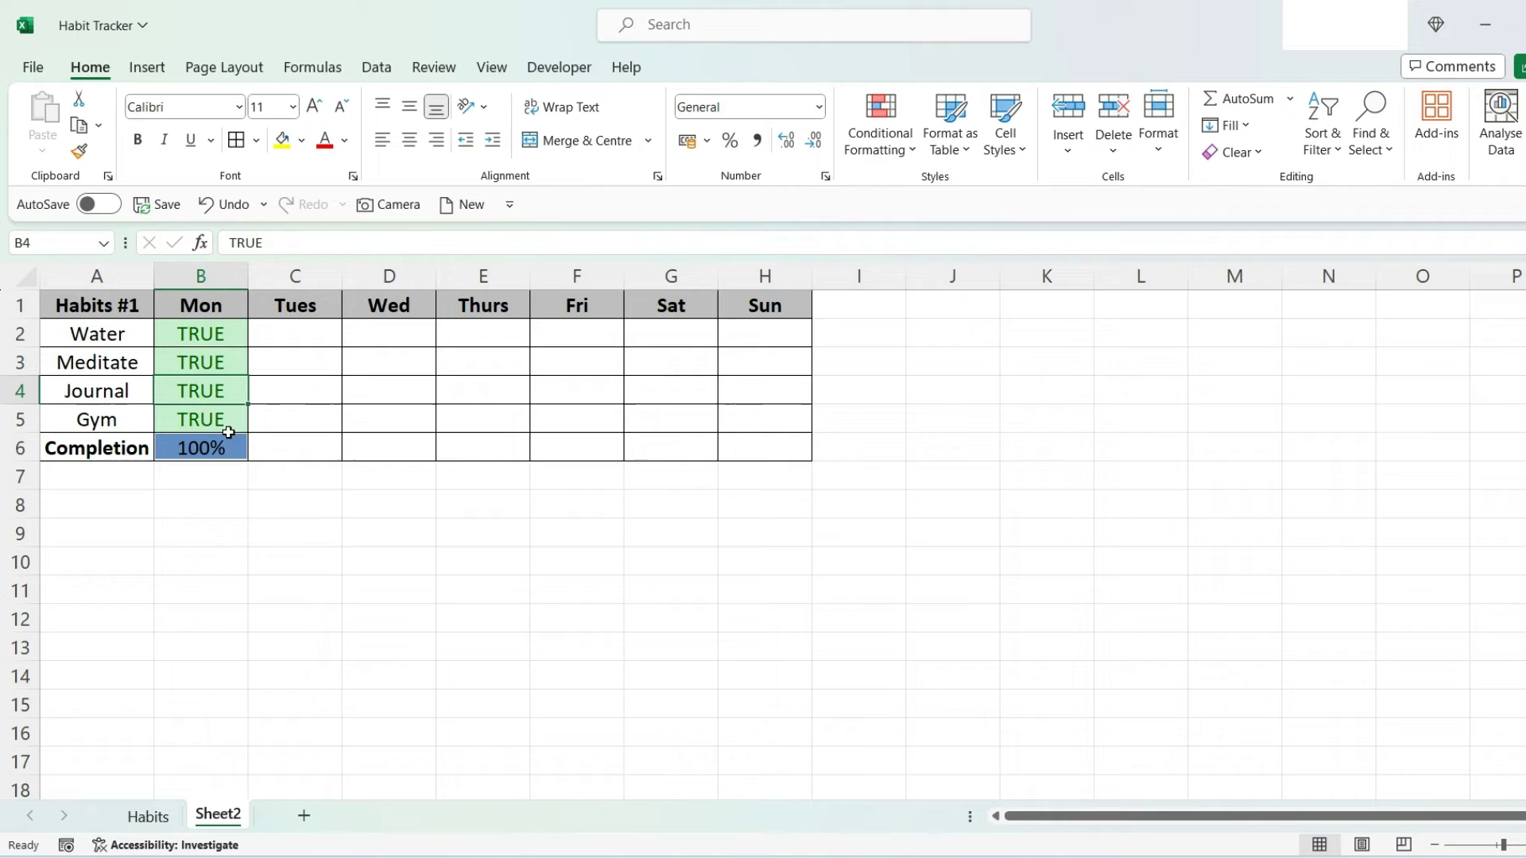
{"action": "left_click", "coordinate": [577, 619]}
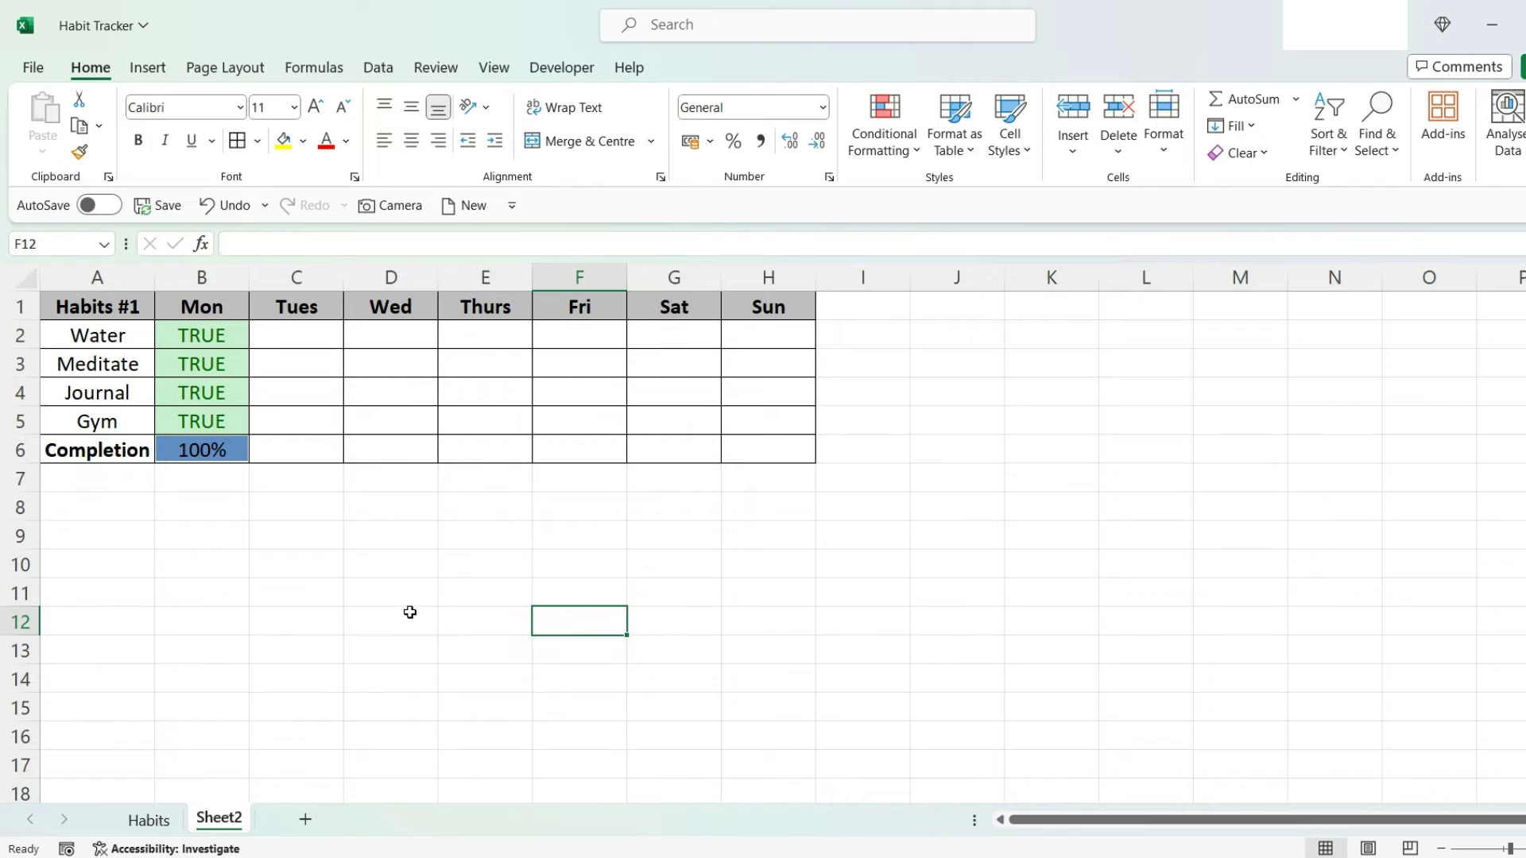
Step: Apply the custom number format ';;;' to B2:B5 so only the cell colours show
{"action": "left_click_drag", "start_coordinate": [221, 337], "coordinate": [227, 414]}
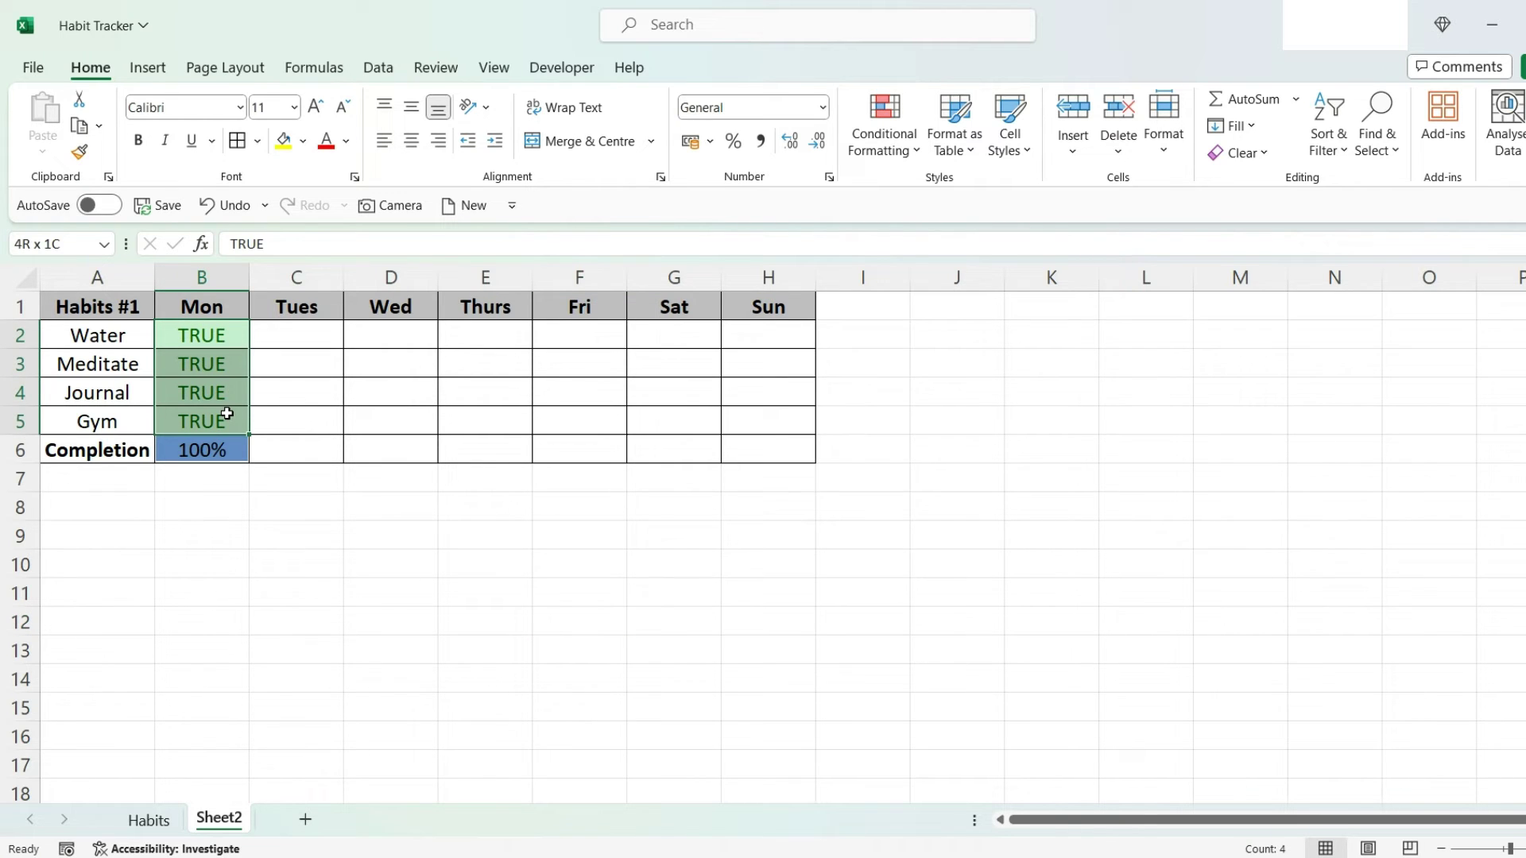
{"action": "right_click", "coordinate": [226, 399]}
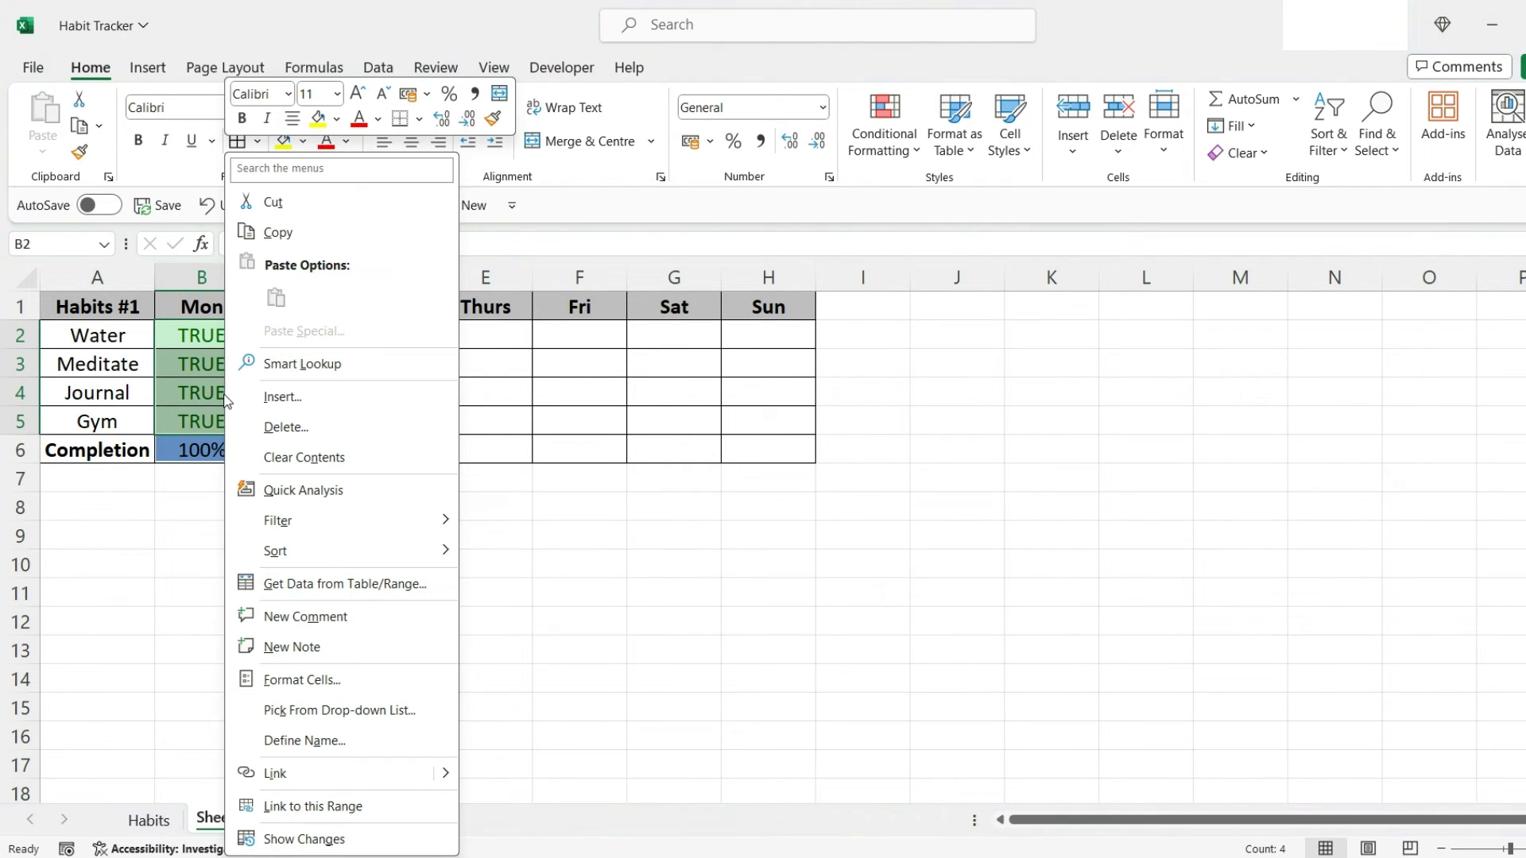
{"action": "left_click", "coordinate": [316, 685]}
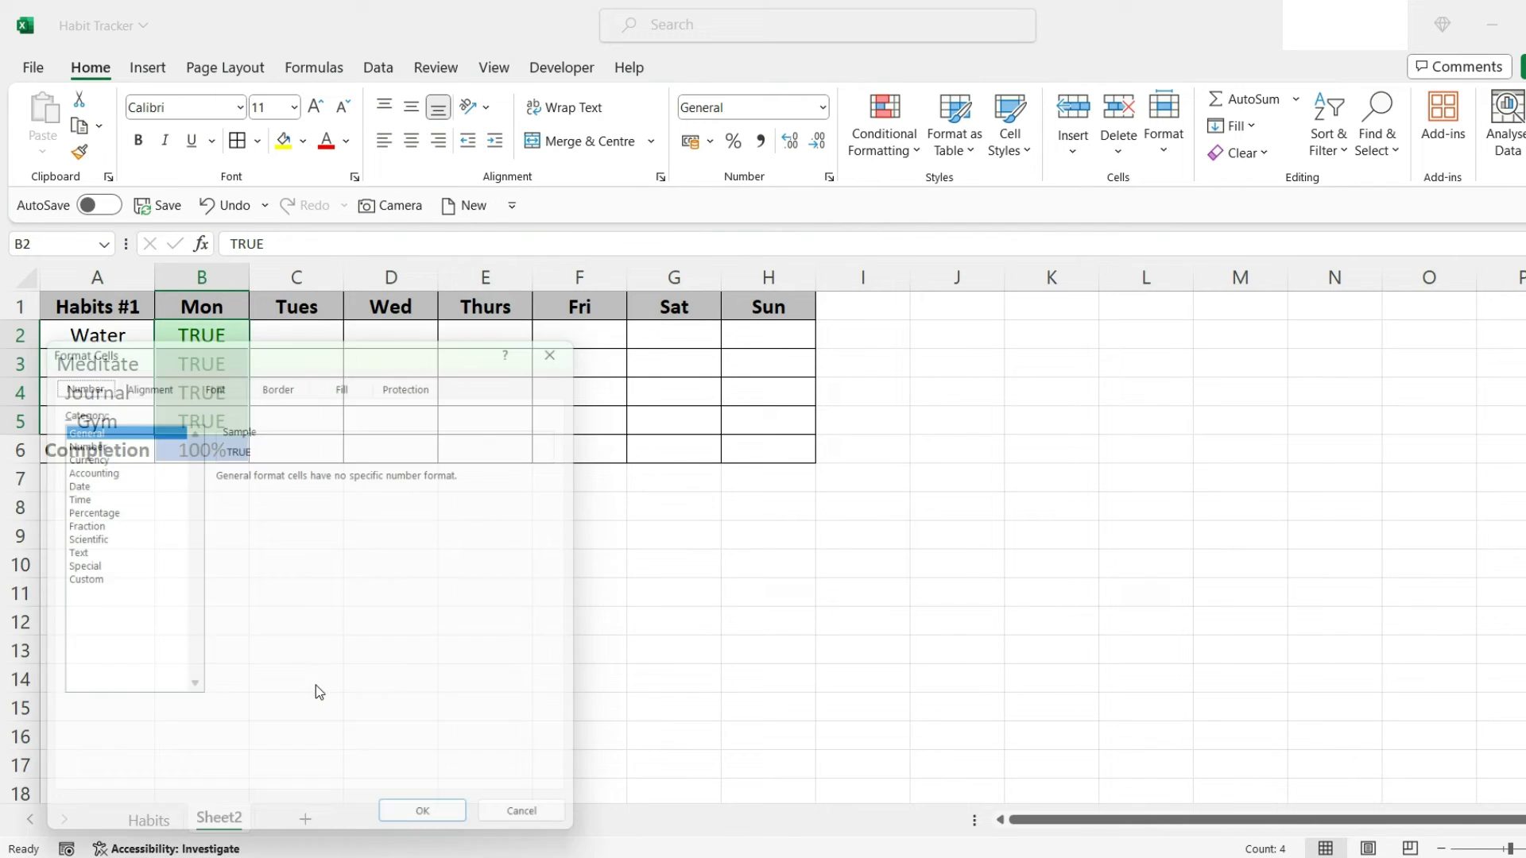
{"action": "left_click_drag", "start_coordinate": [340, 338], "coordinate": [727, 317]}
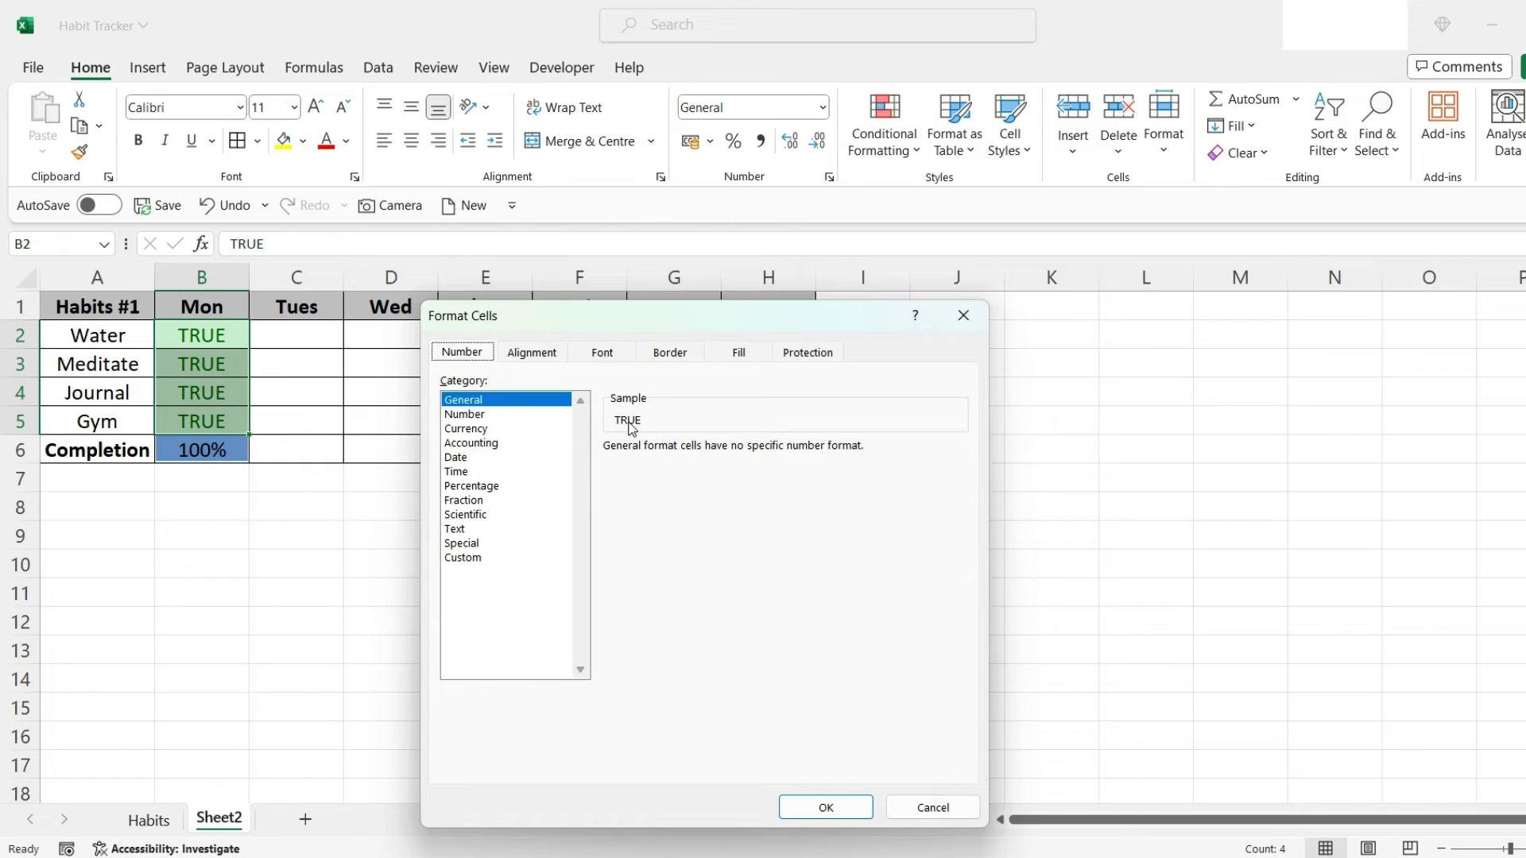
{"action": "left_click", "coordinate": [468, 557]}
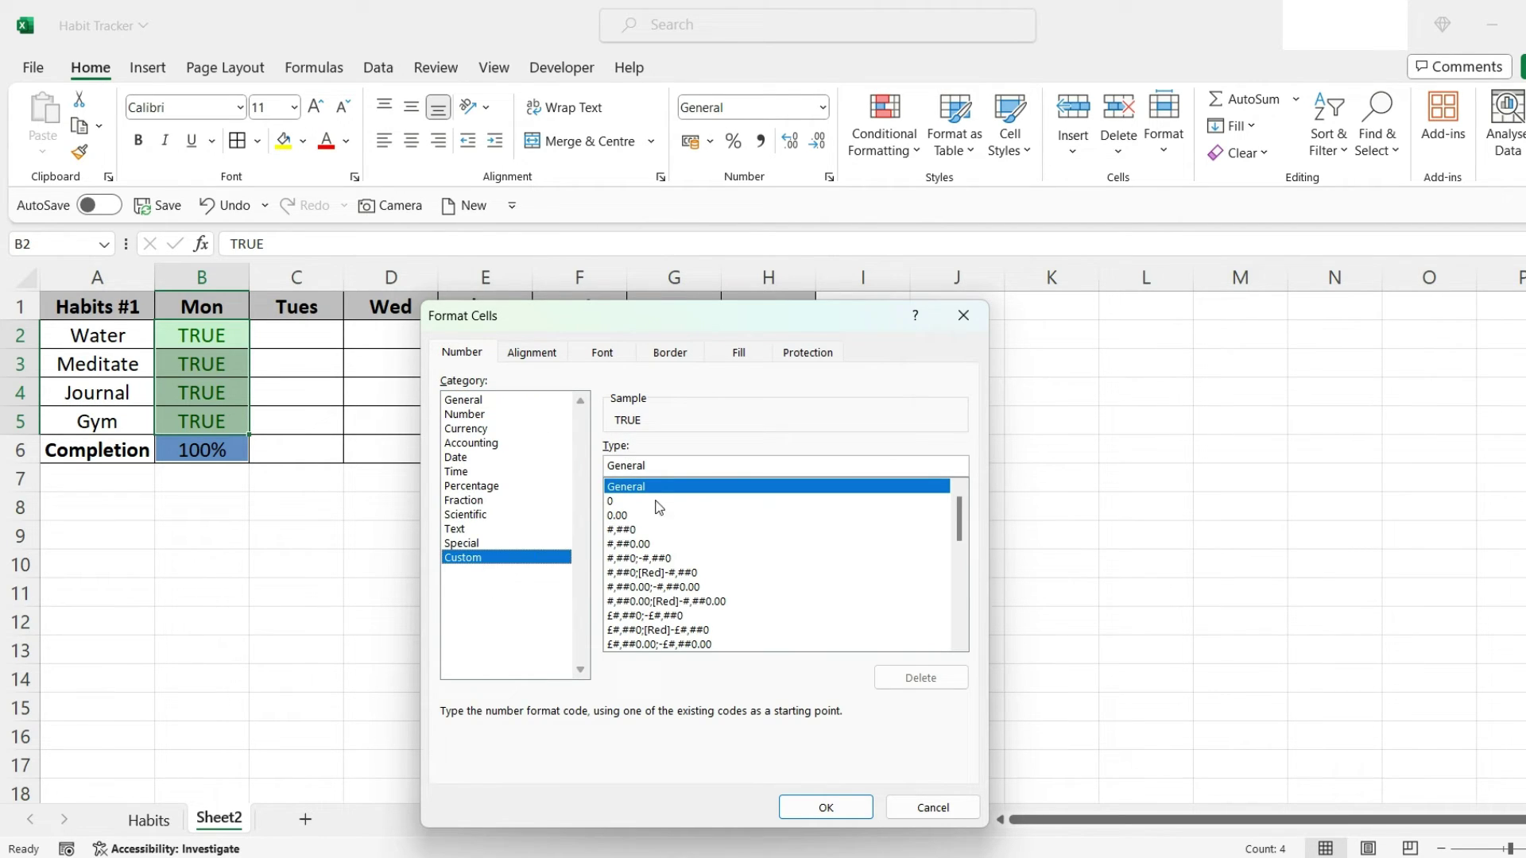
{"action": "left_click_drag", "start_coordinate": [646, 465], "coordinate": [584, 464]}
{"action": "type", "text": ";;;"}
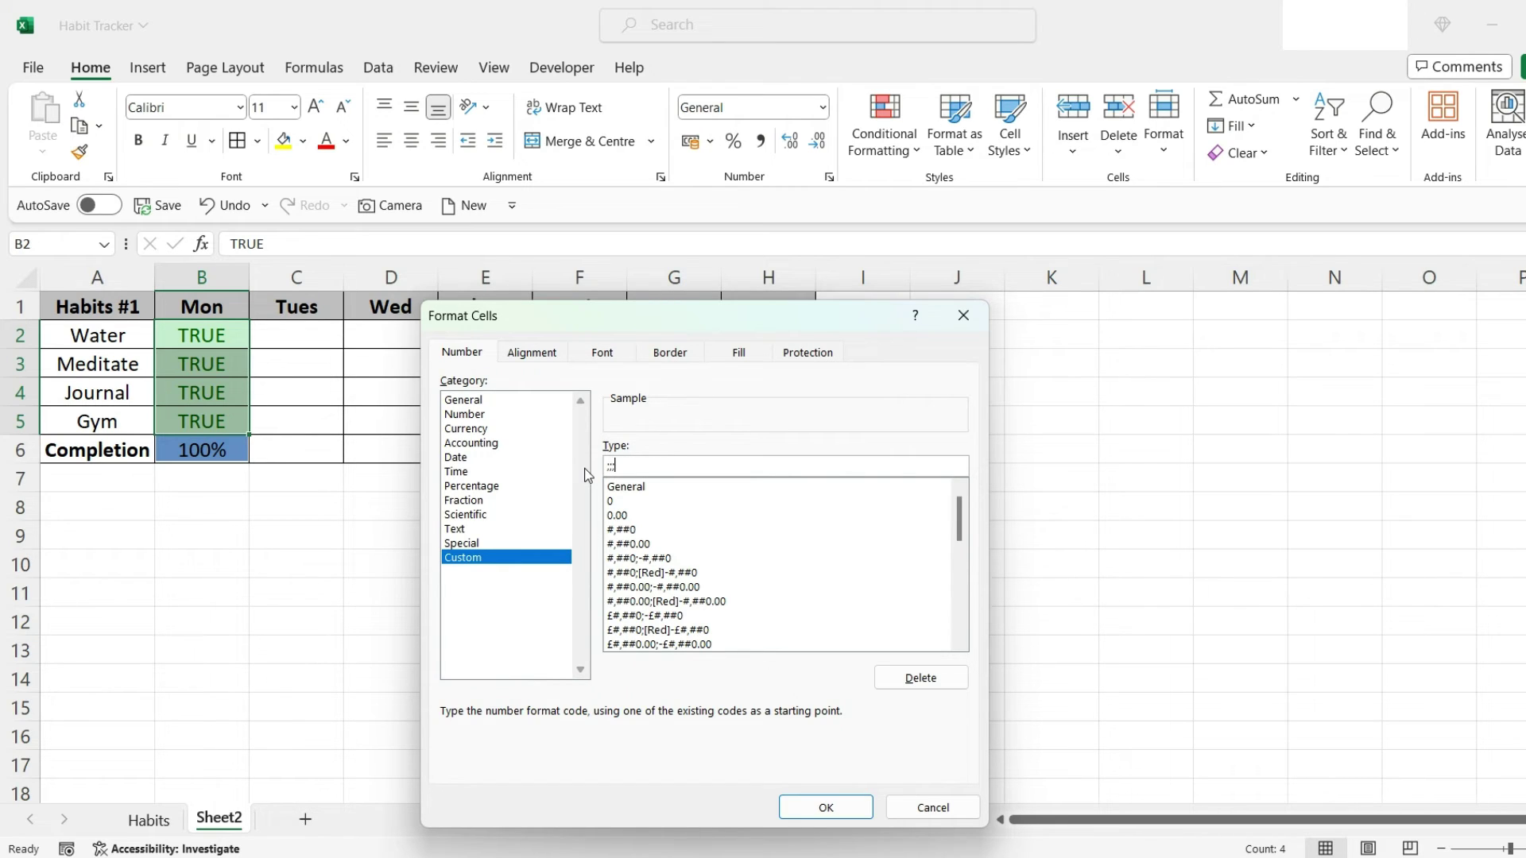
{"action": "left_click", "coordinate": [849, 813]}
{"action": "left_click", "coordinate": [572, 587]}
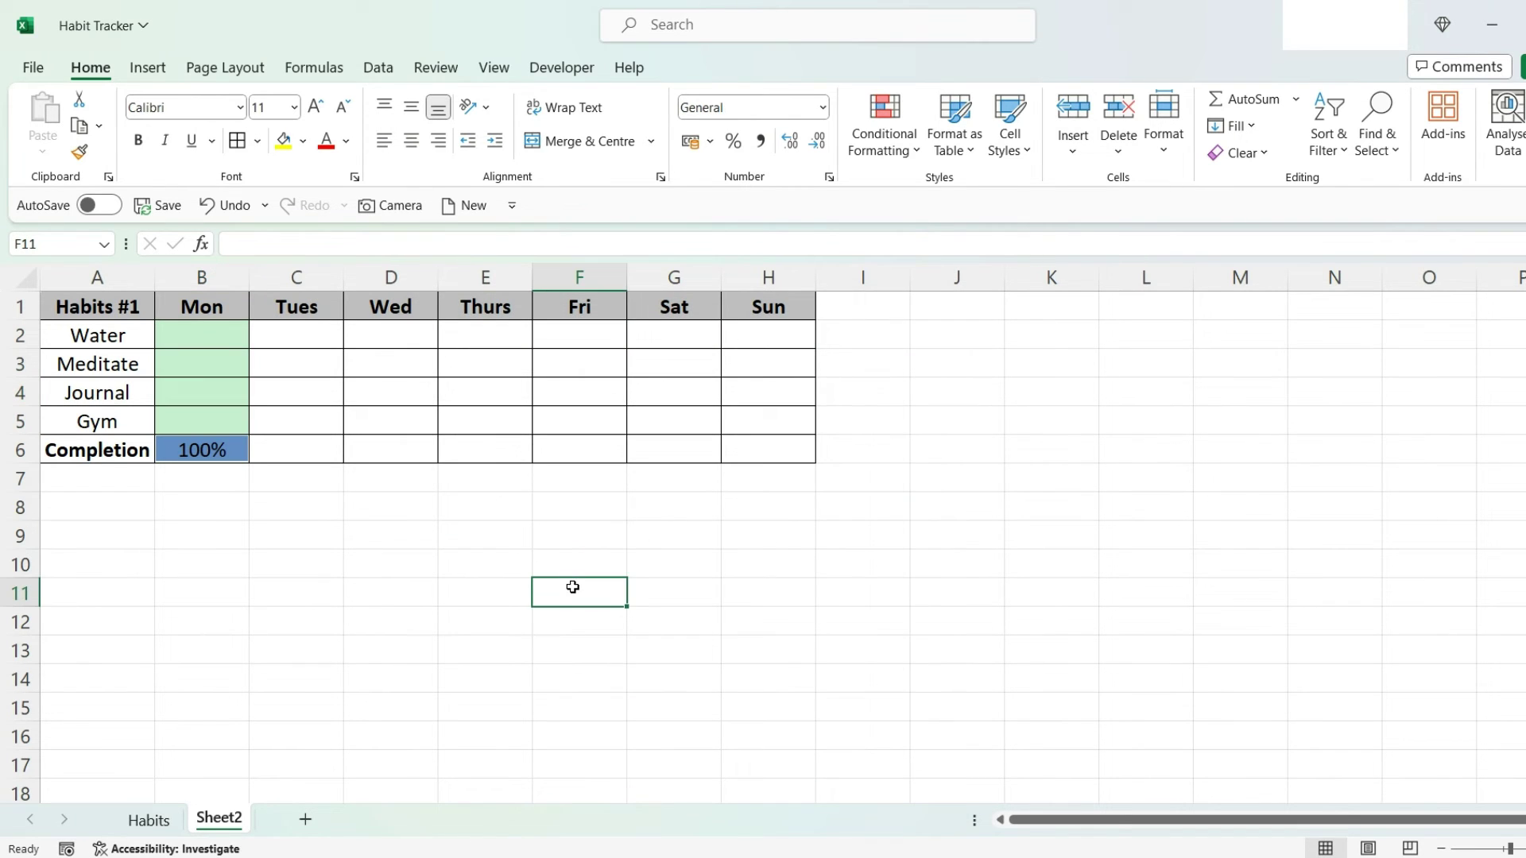
Step: Set Monday's Water (B2) to FALSE and fill B2:B6 across to Sunday in column H
{"action": "left_click", "coordinate": [216, 333]}
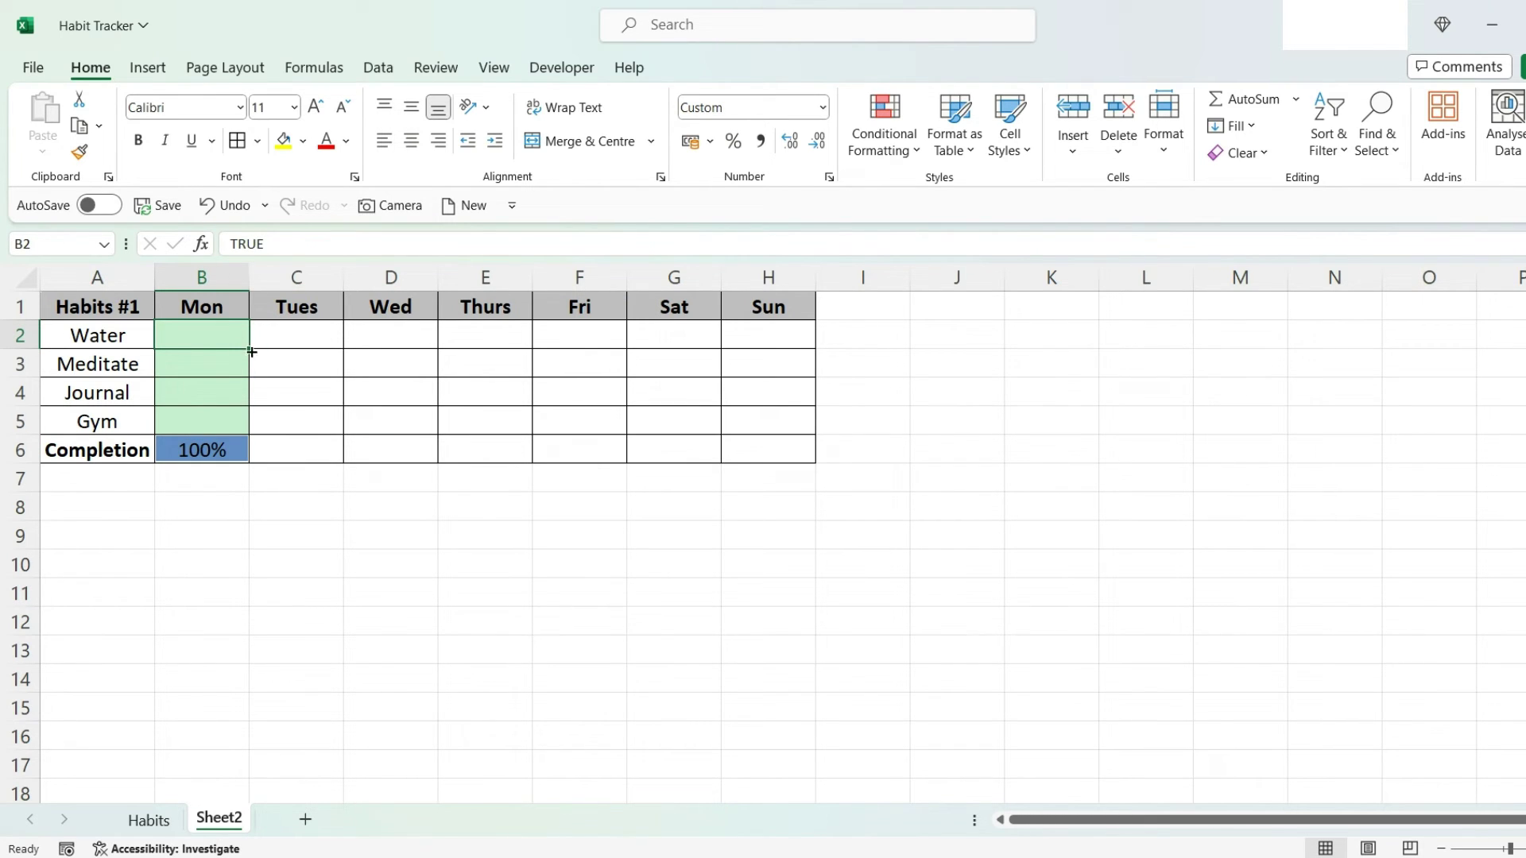
{"action": "type", "text": "FALSE"}
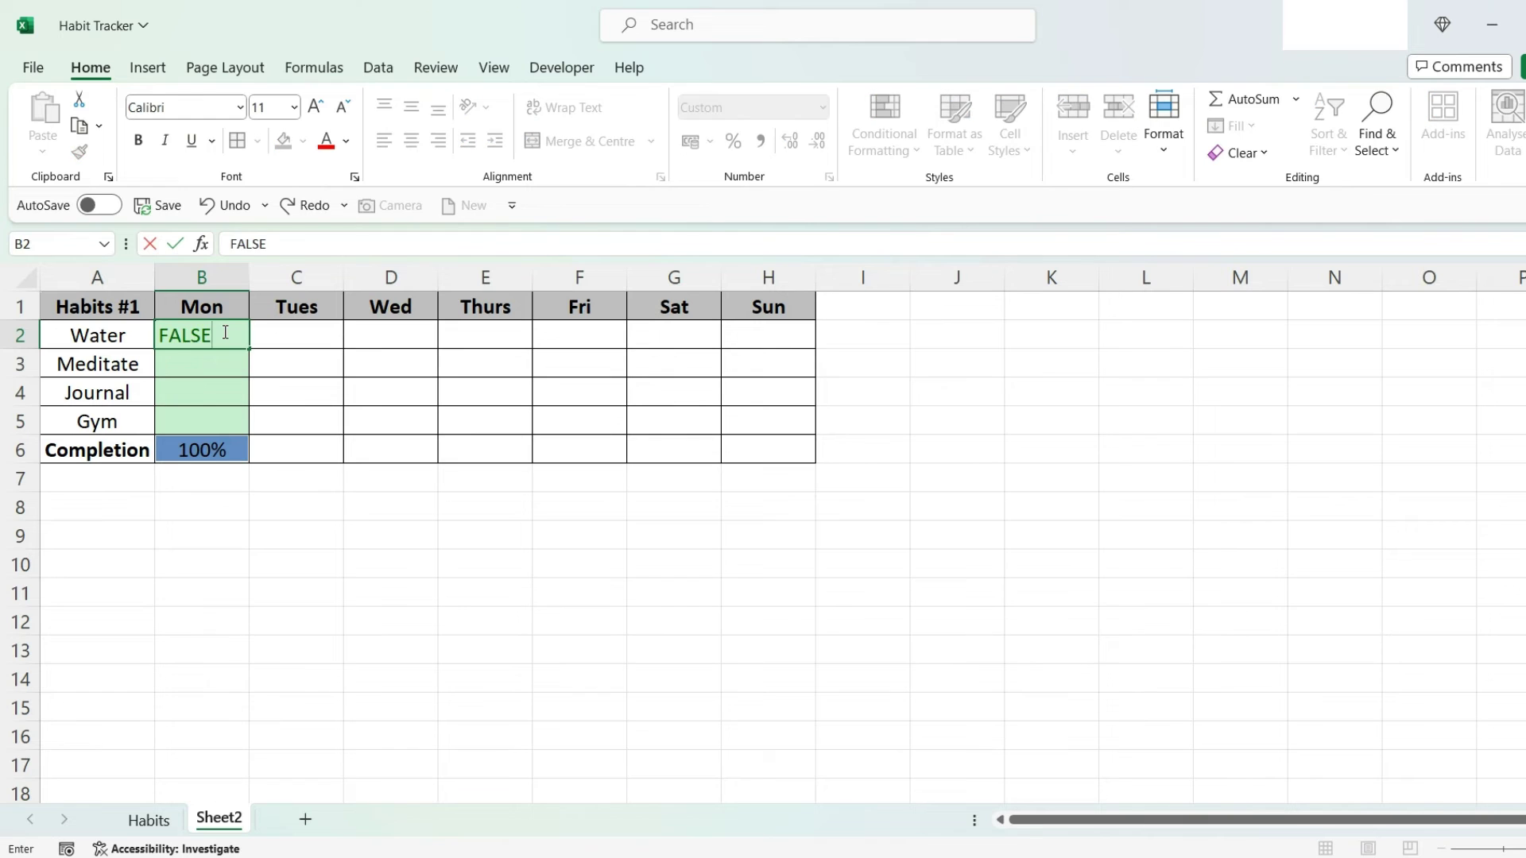
{"action": "key", "text": "Return"}
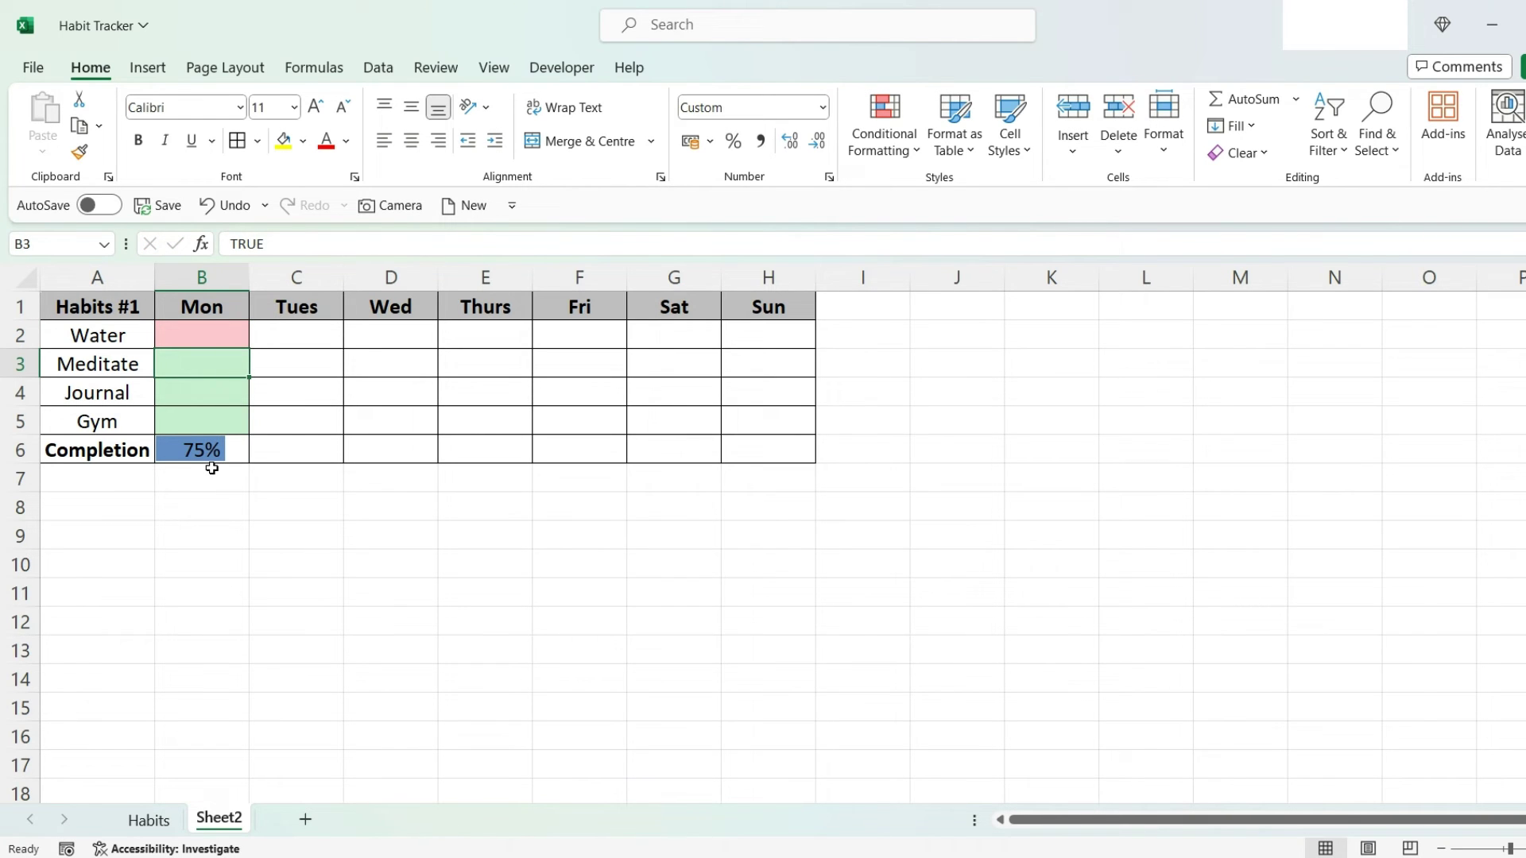
{"action": "left_click", "coordinate": [486, 533]}
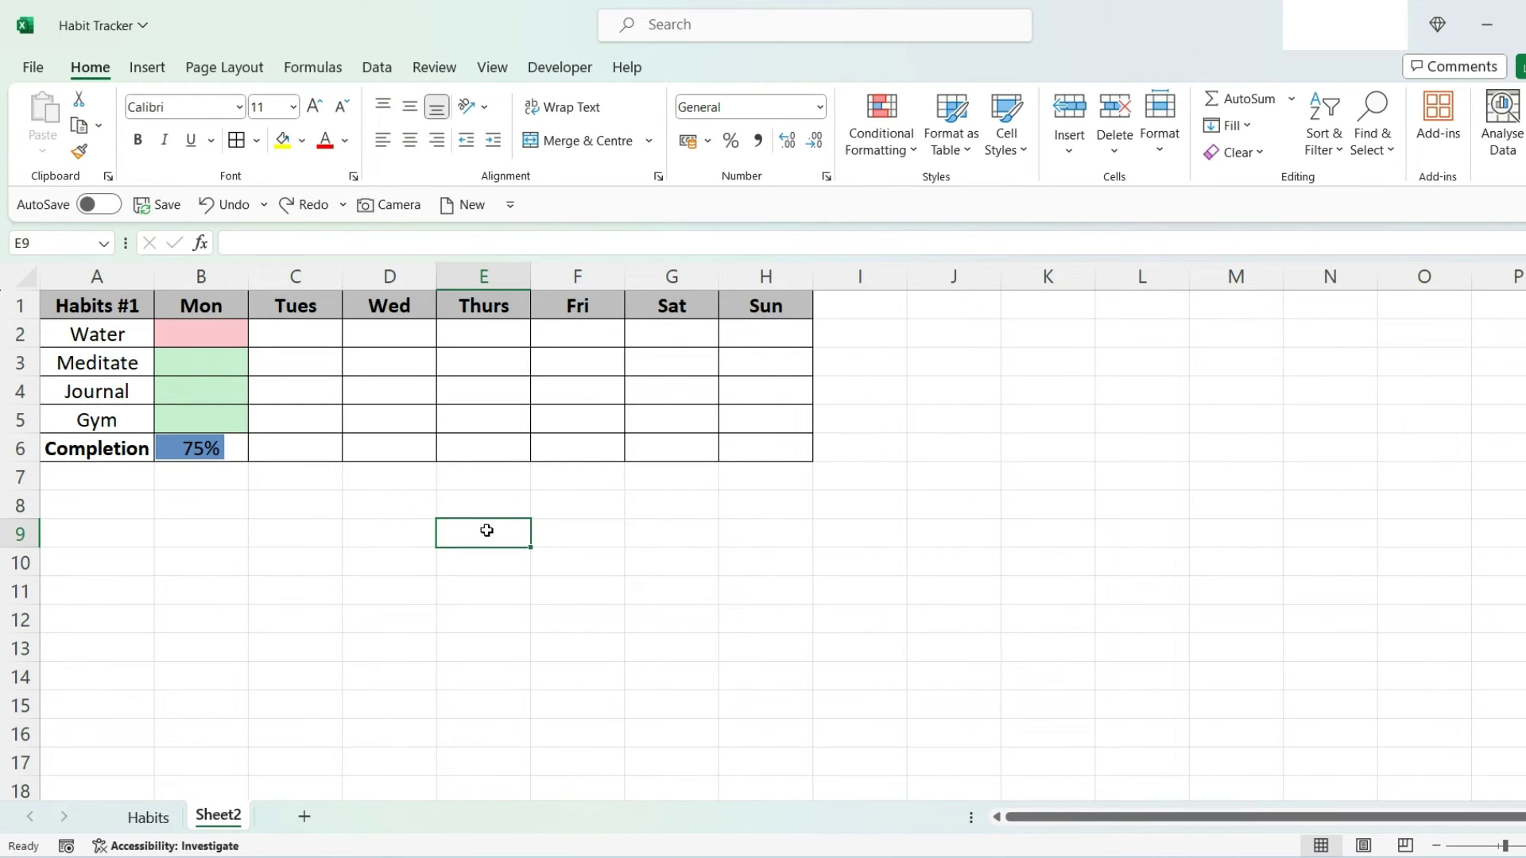
{"action": "left_click_drag", "start_coordinate": [238, 334], "coordinate": [775, 450]}
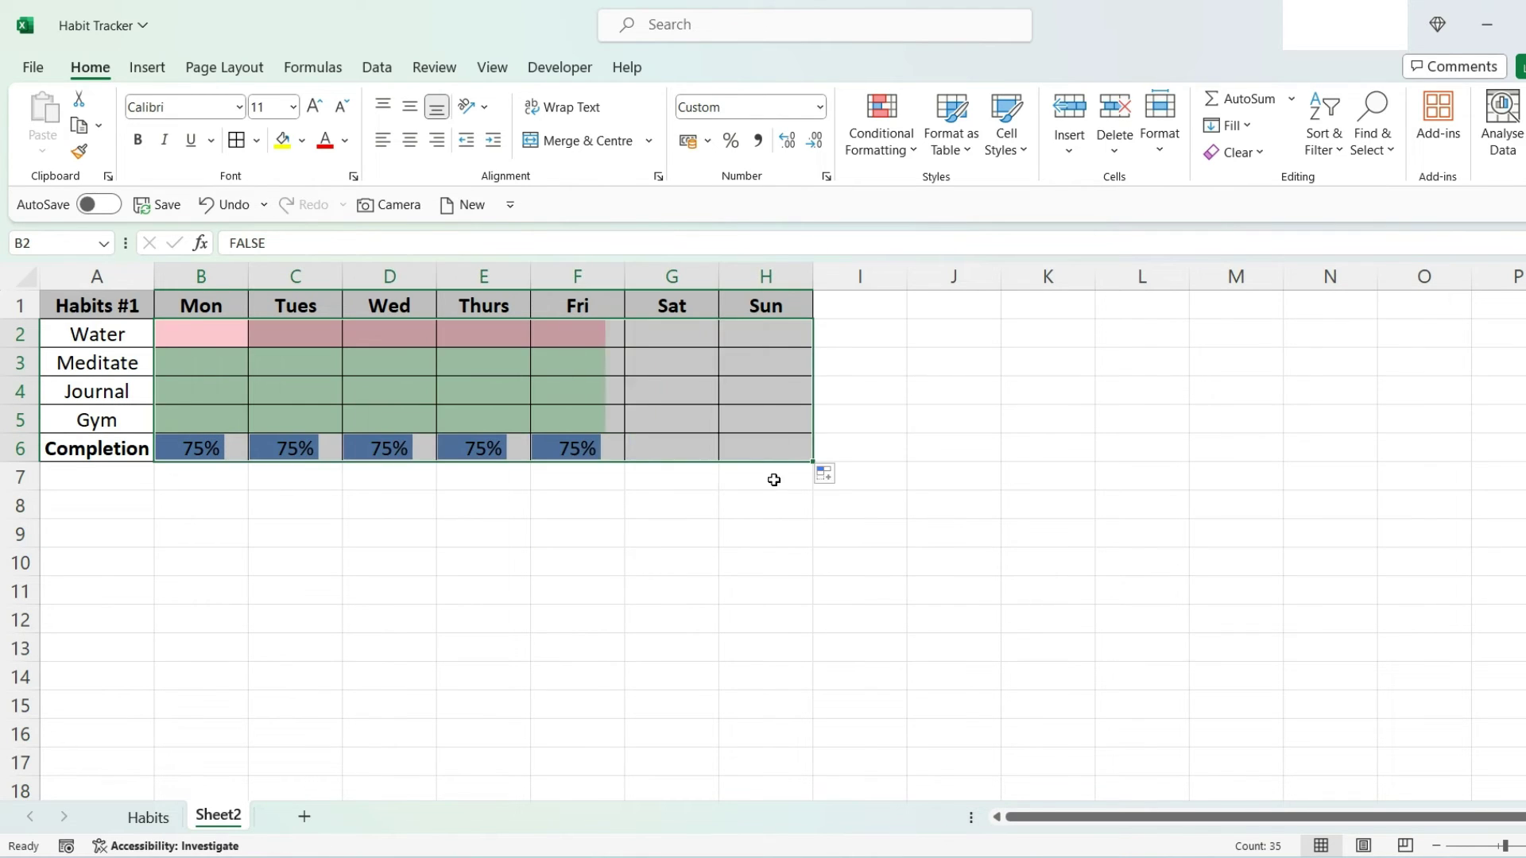
{"action": "left_click", "coordinate": [658, 547]}
Step: Mark Meditate missed on Tuesday (C3) and Journal missed on Wednesday (D4)
{"action": "left_click", "coordinate": [319, 359]}
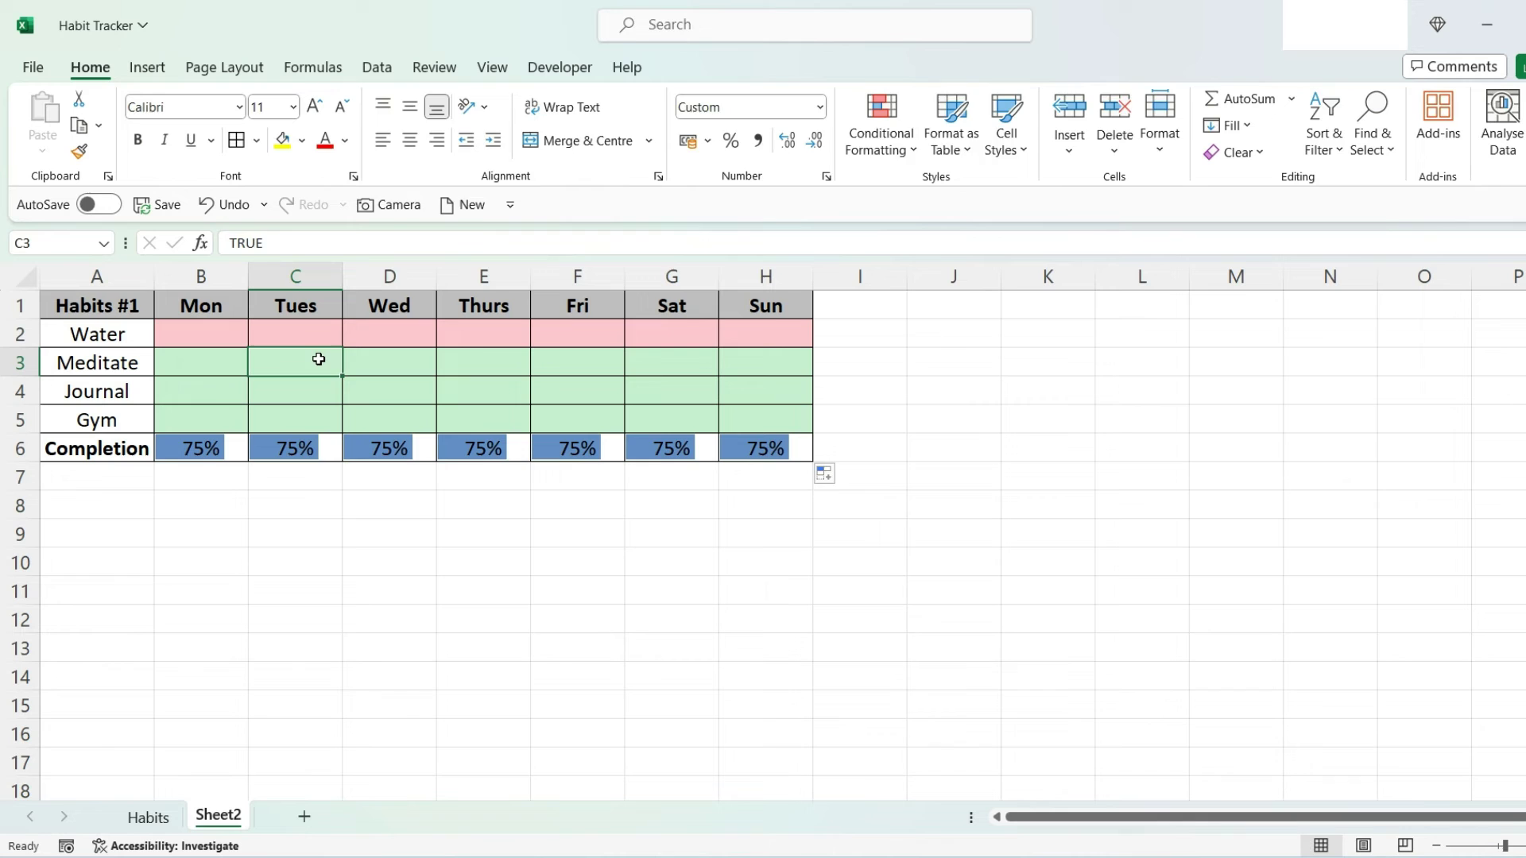
{"action": "type", "text": "FALSE"}
{"action": "key", "text": "Return"}
{"action": "key", "text": "Right"}
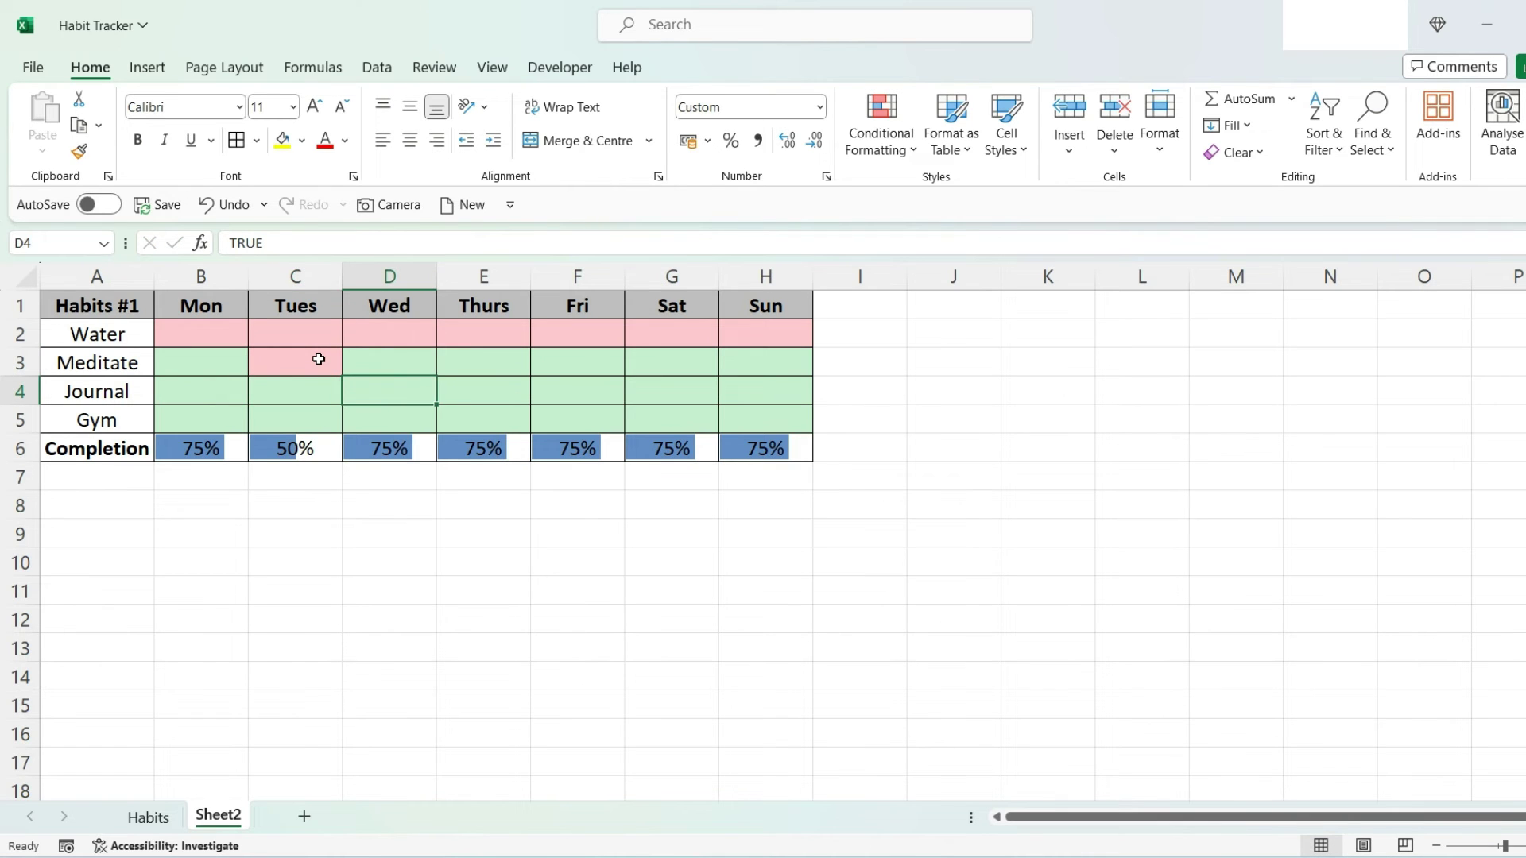
{"action": "type", "text": "TRUE"}
{"action": "key", "text": "BackSpace"}
{"action": "key", "text": "BackSpace"}
{"action": "key", "text": "BackSpace"}
{"action": "key", "text": "BackSpace"}
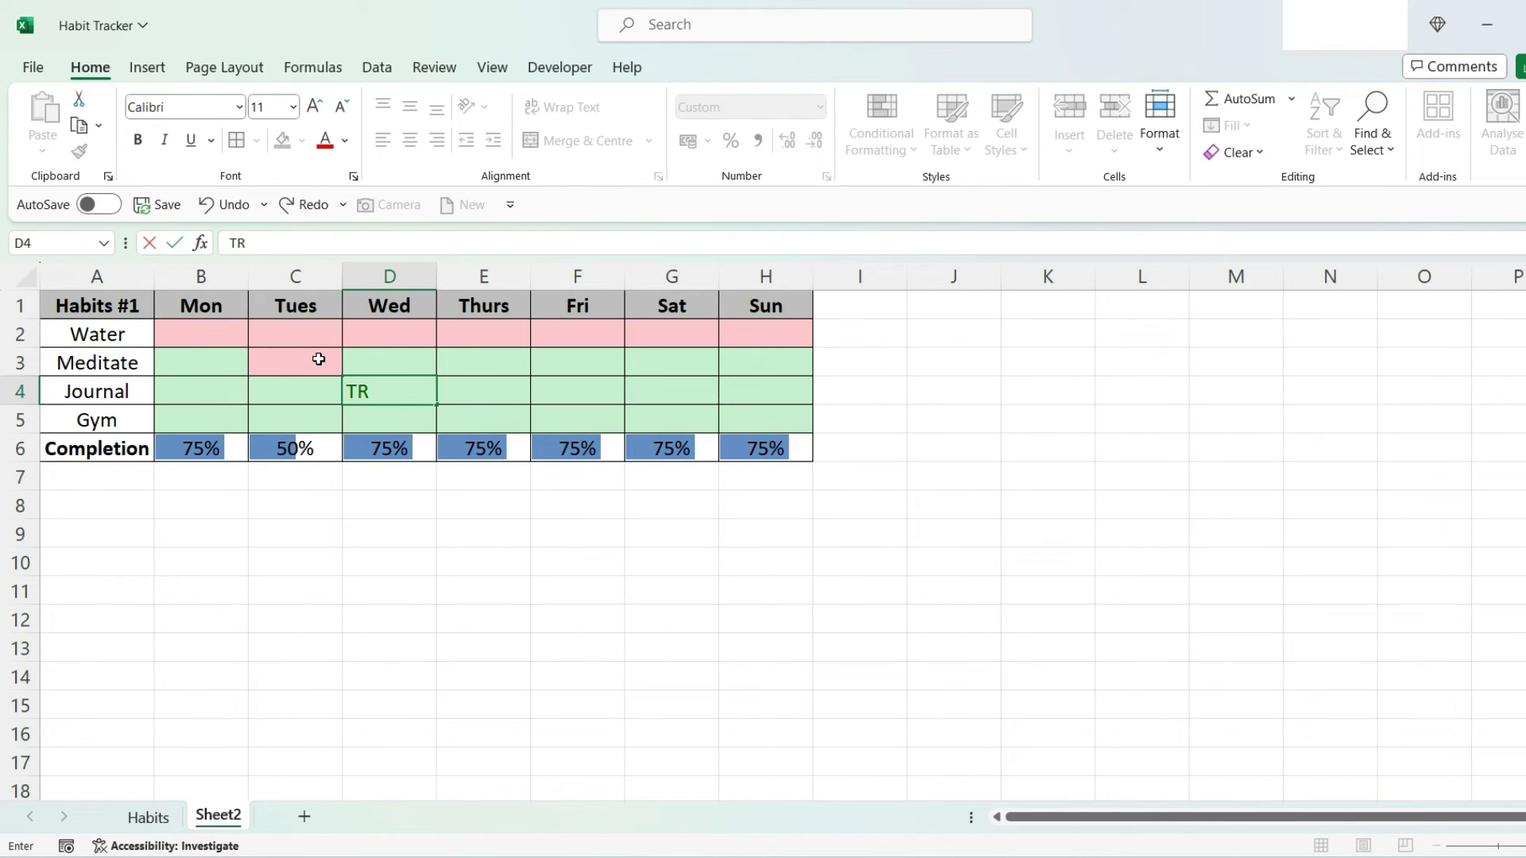
{"action": "type", "text": "FALSE"}
{"action": "key", "text": "Return"}
Step: Mark Journal and Gym missed on Thursday (E4, E5), then select I6
{"action": "key", "text": "Up"}
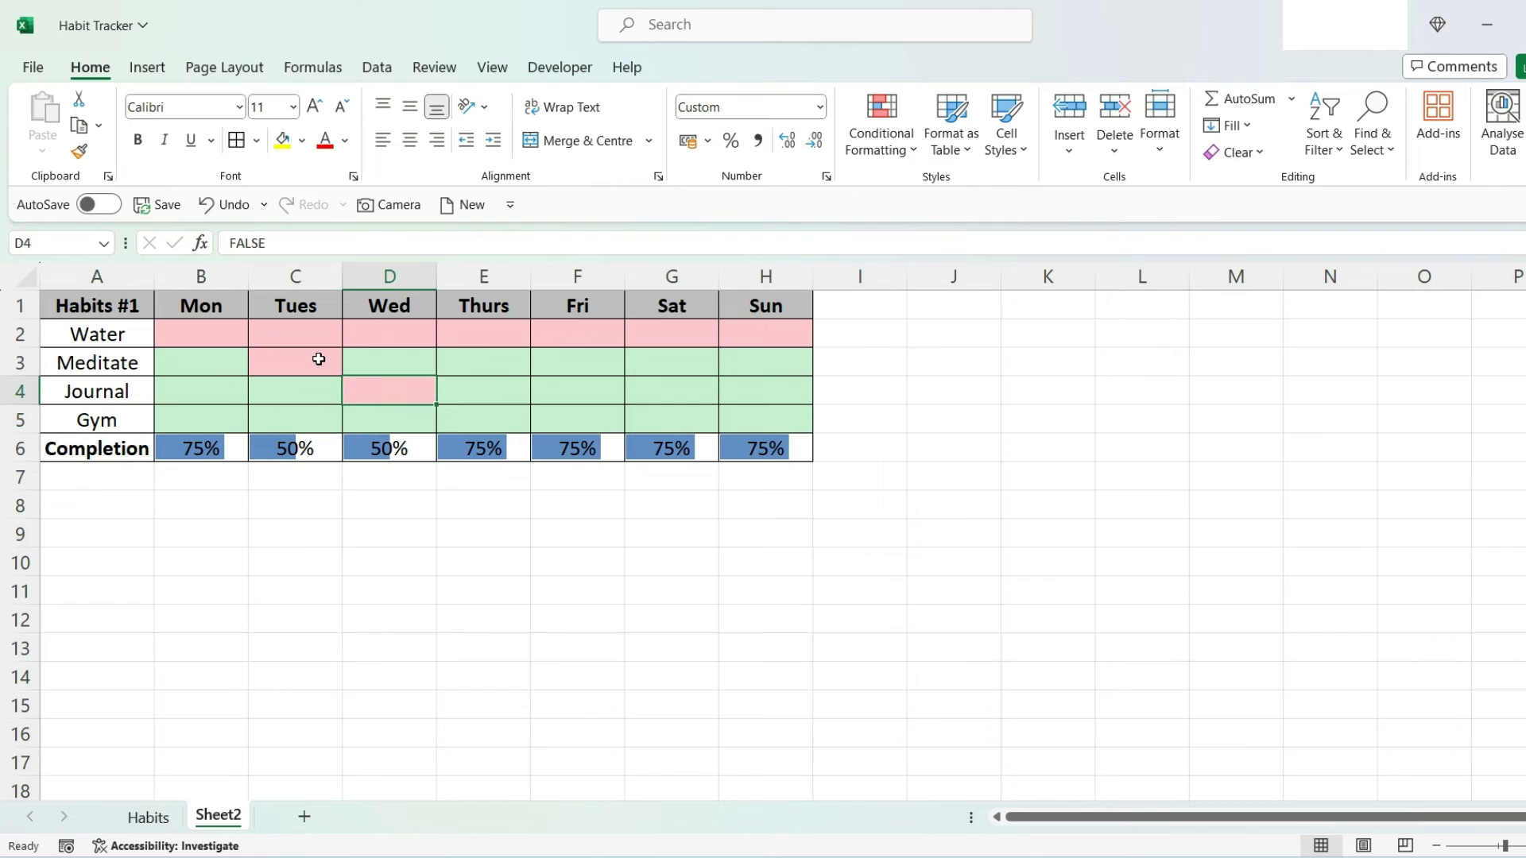
{"action": "key", "text": "Right"}
{"action": "type", "text": "FALSE"}
{"action": "key", "text": "Return"}
{"action": "type", "text": "FALSE"}
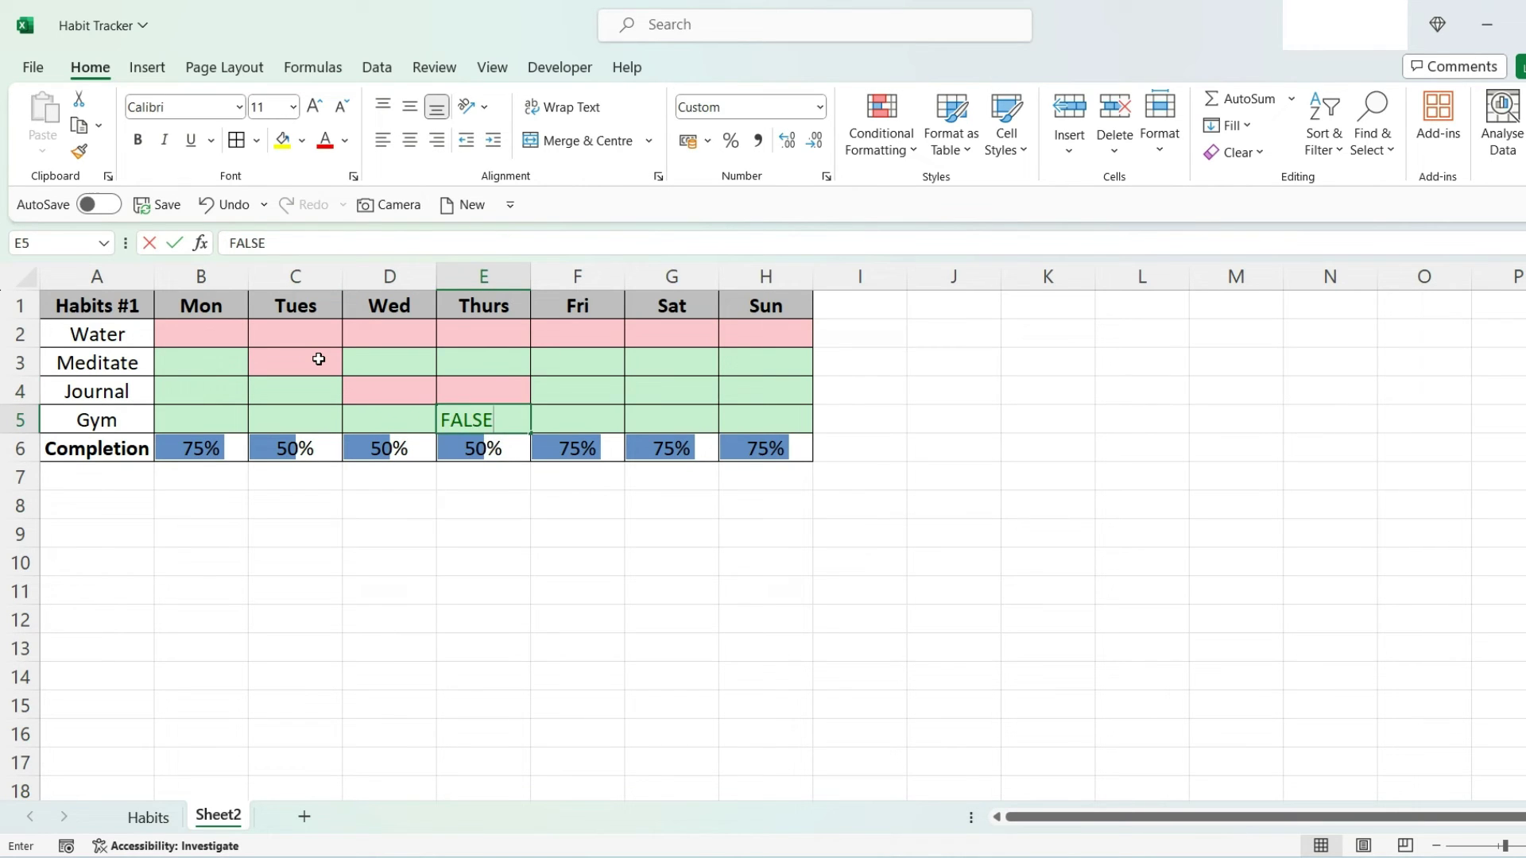
{"action": "key", "text": "Return"}
{"action": "left_click", "coordinate": [578, 618]}
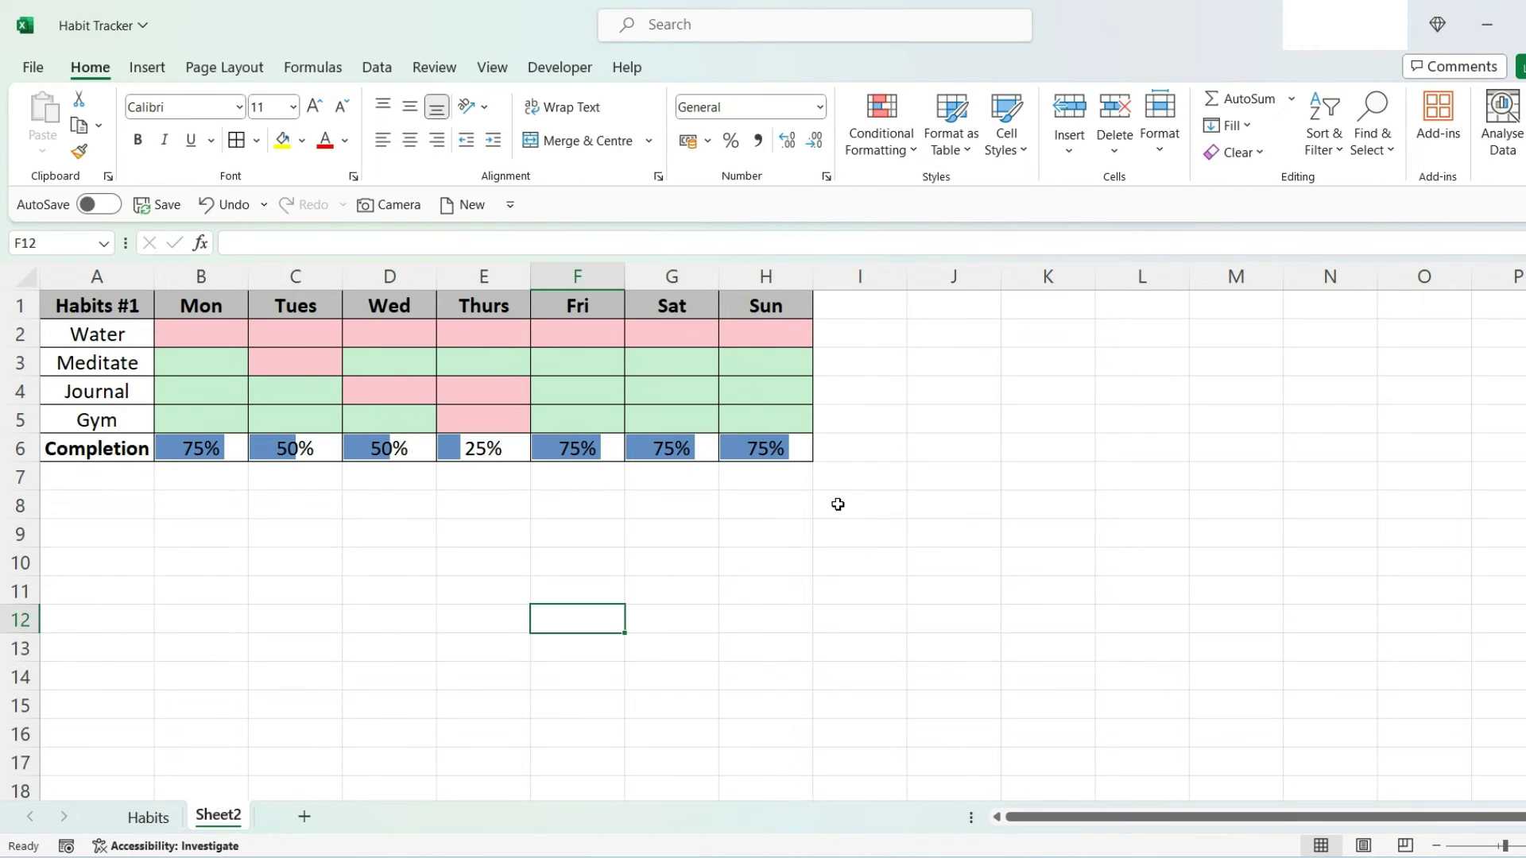
{"action": "left_click", "coordinate": [867, 445]}
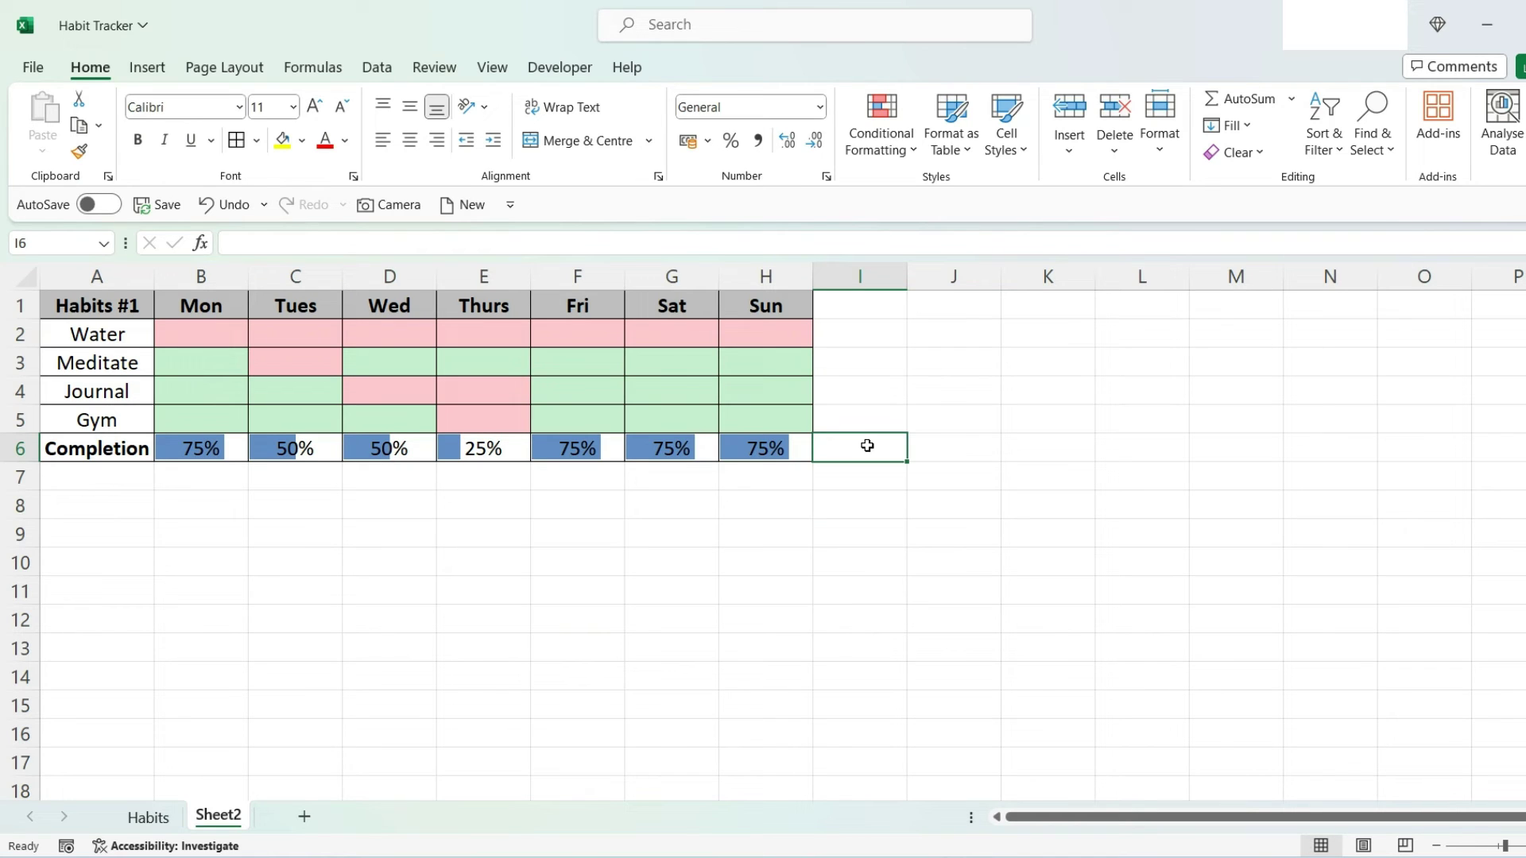
Step: Enter =AVERAGE(B6:H6) in I6 so the weekly average completion shows 61%
{"action": "type", "text": "="}
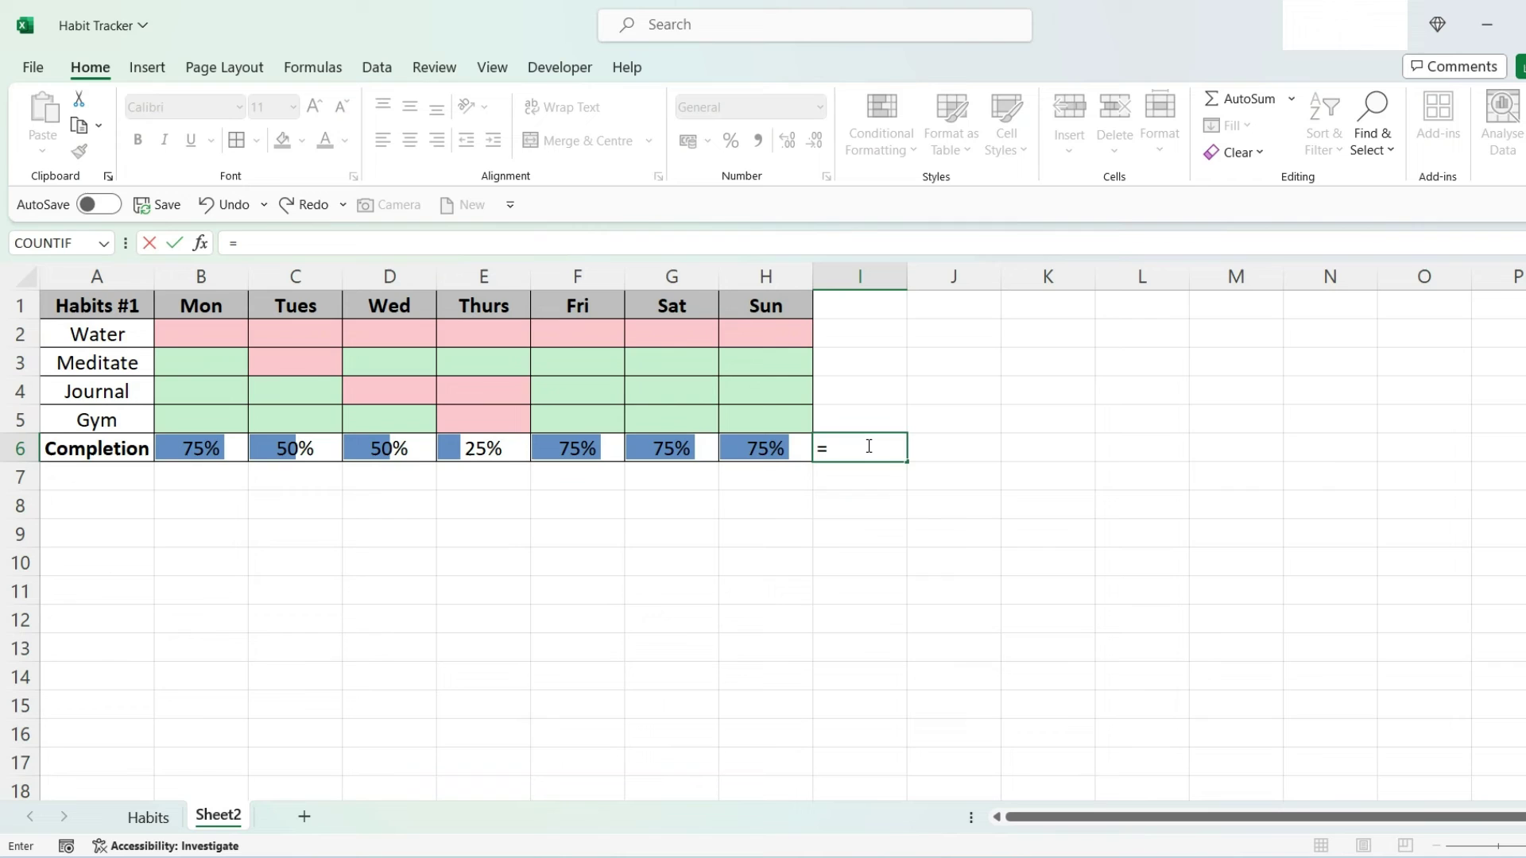
{"action": "type", "text": "AVERAE"}
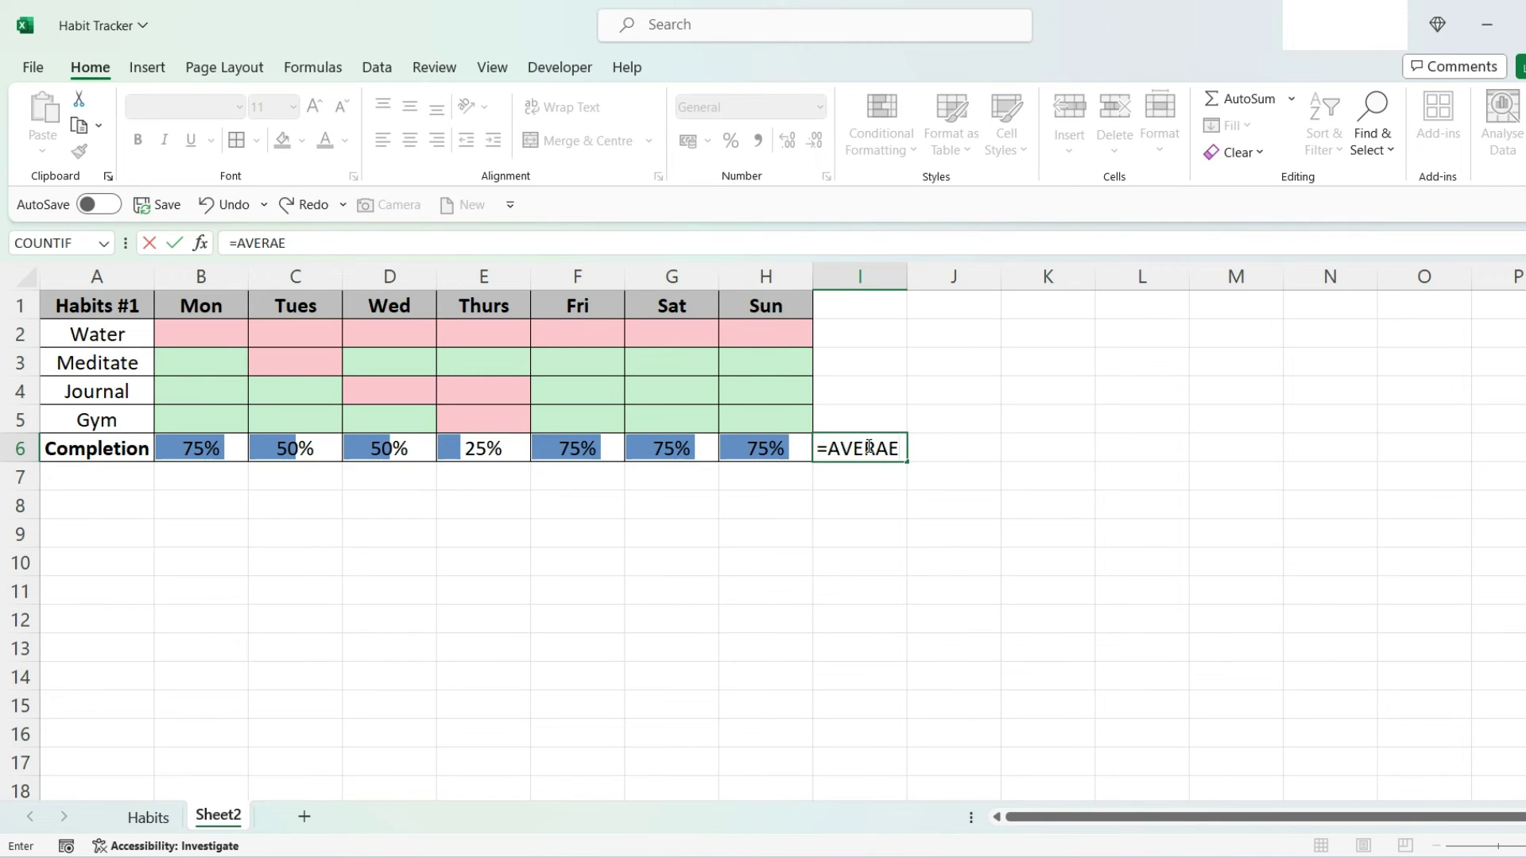
{"action": "key", "text": "BackSpace"}
{"action": "type", "text": "GE("}
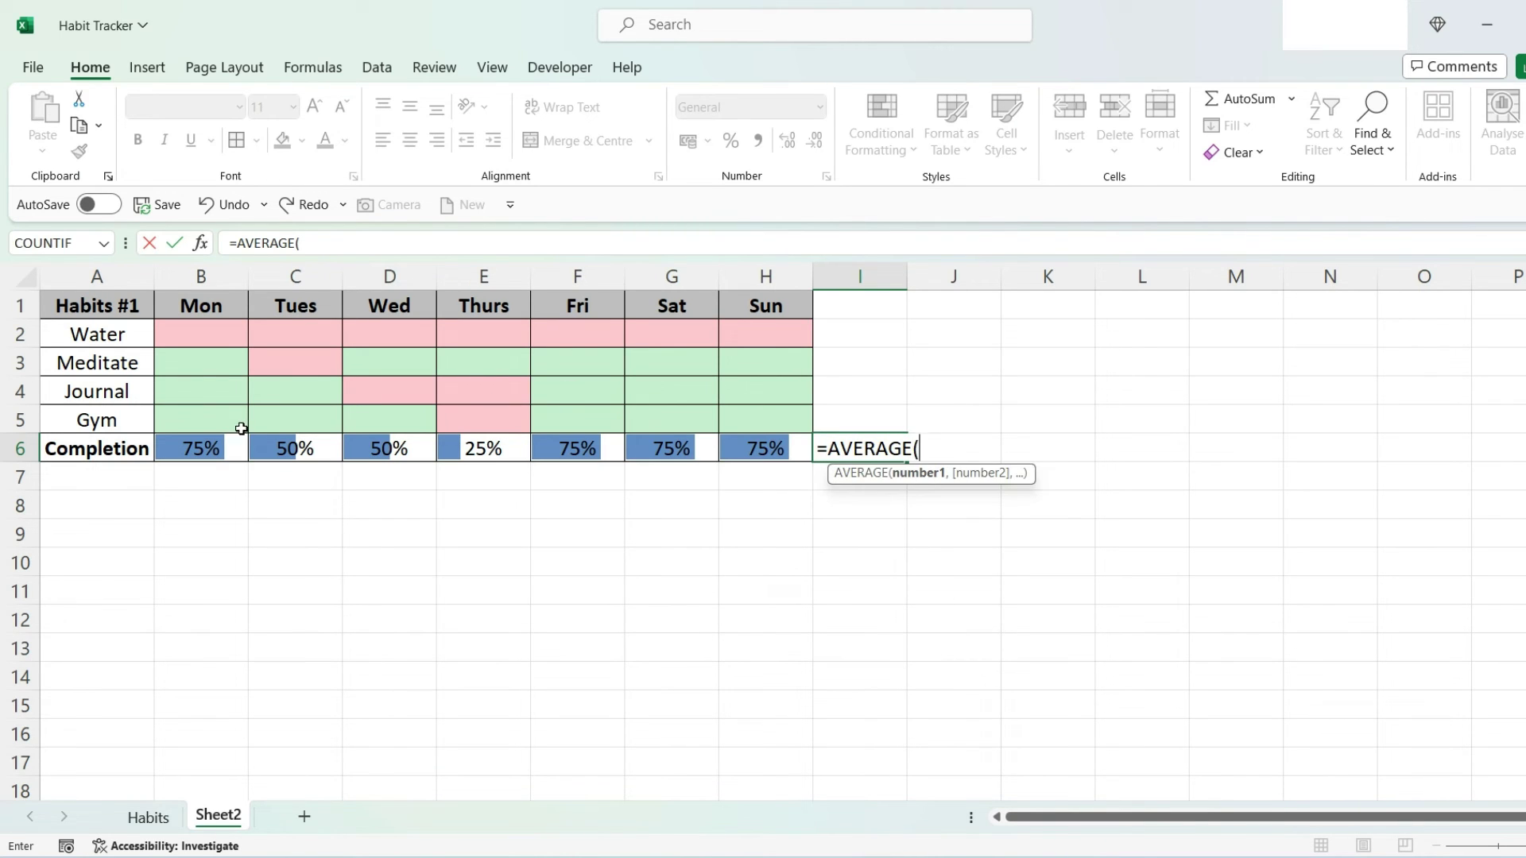
{"action": "left_click_drag", "start_coordinate": [226, 449], "coordinate": [733, 460]}
{"action": "type", "text": ")"}
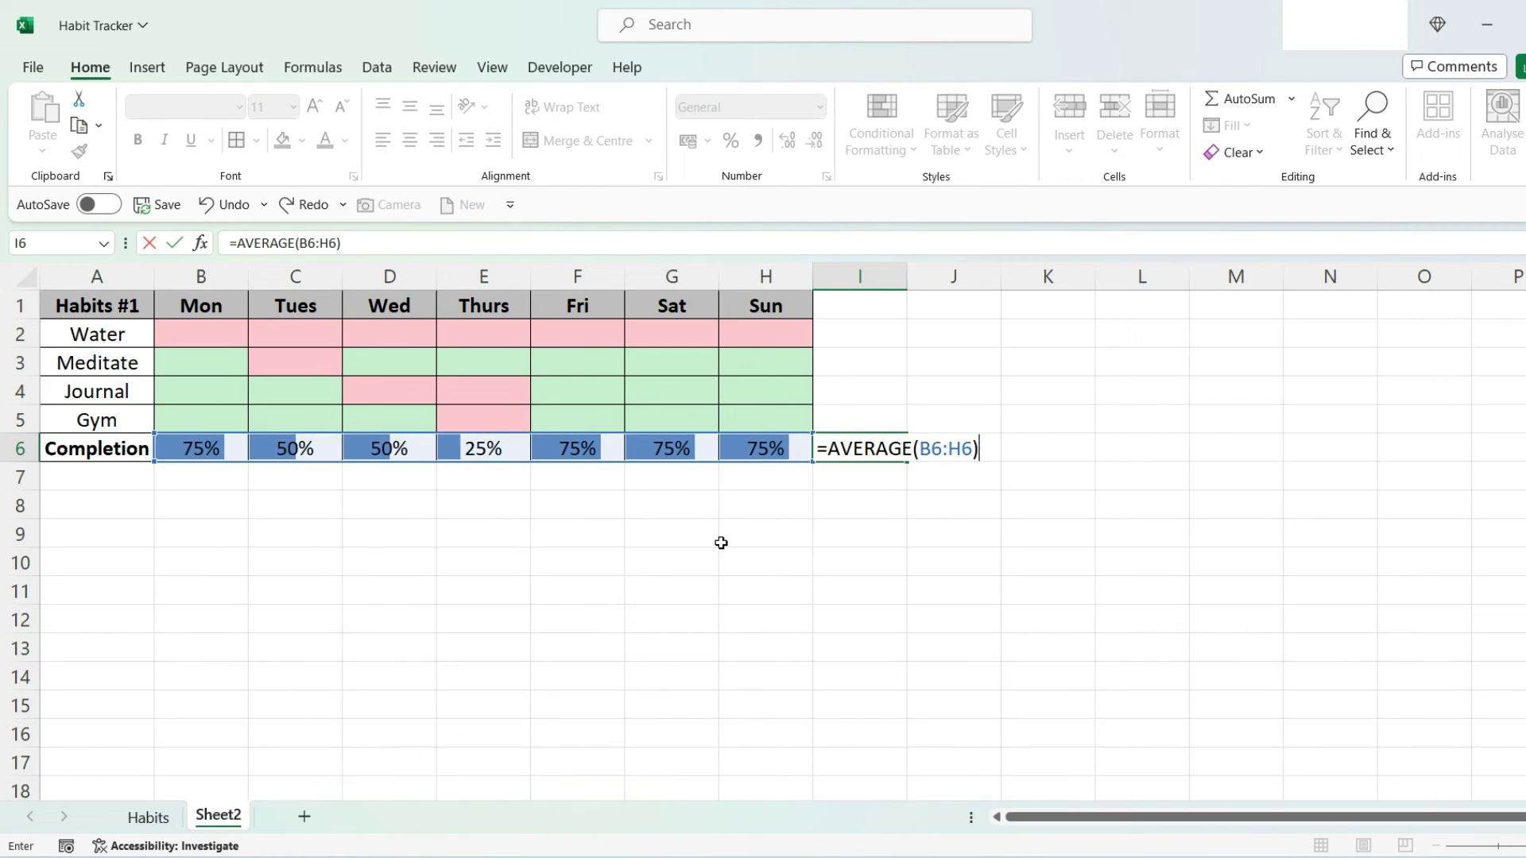
{"action": "key", "text": "Return"}
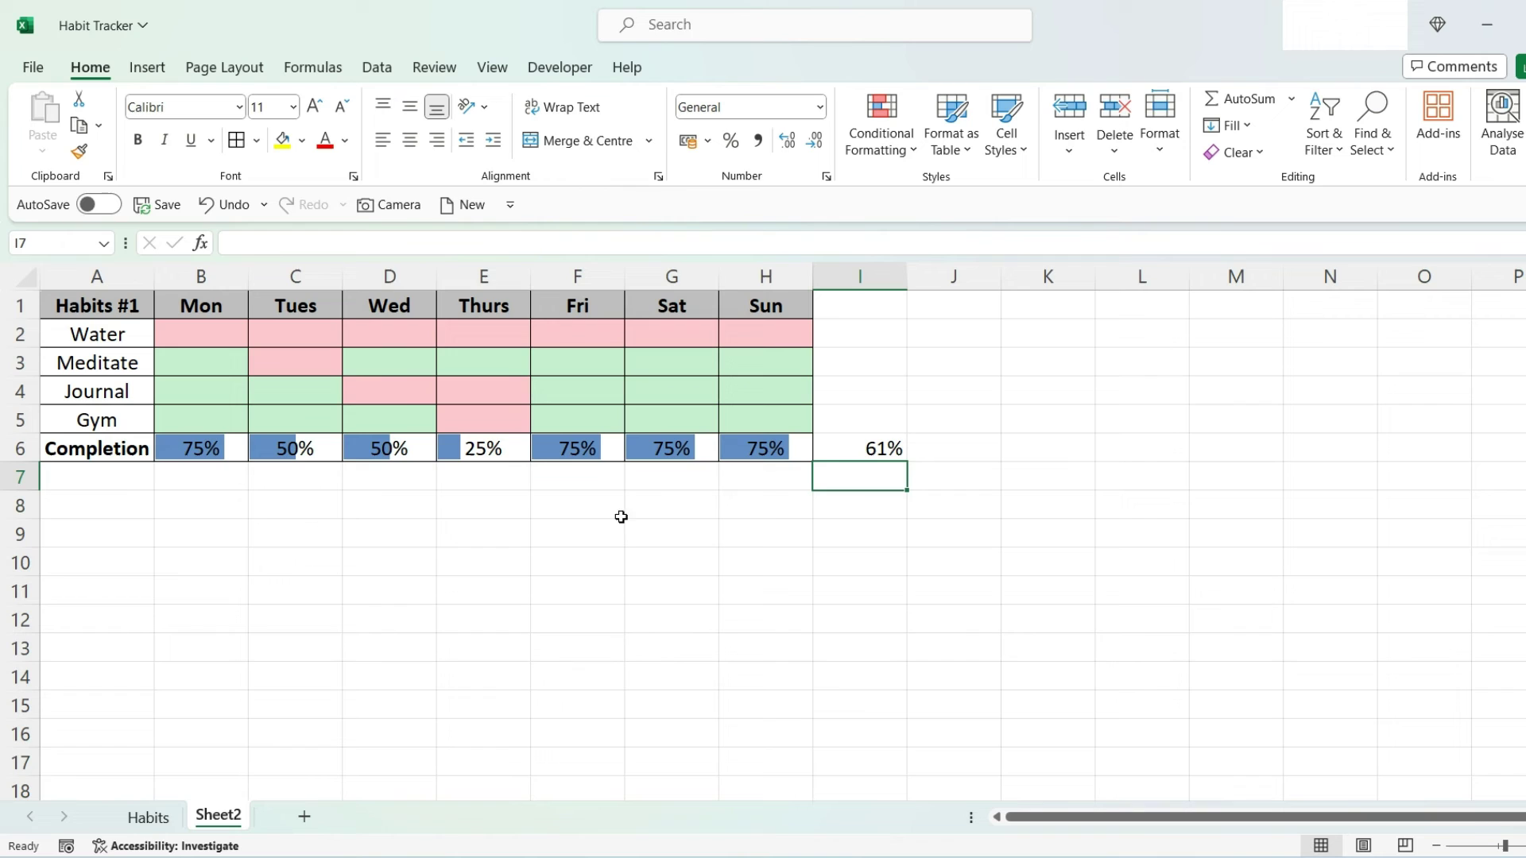
Step: Copy Sunday's H6 data bar formatting onto the weekly average in I6 with Format Painter
{"action": "left_click", "coordinate": [782, 452]}
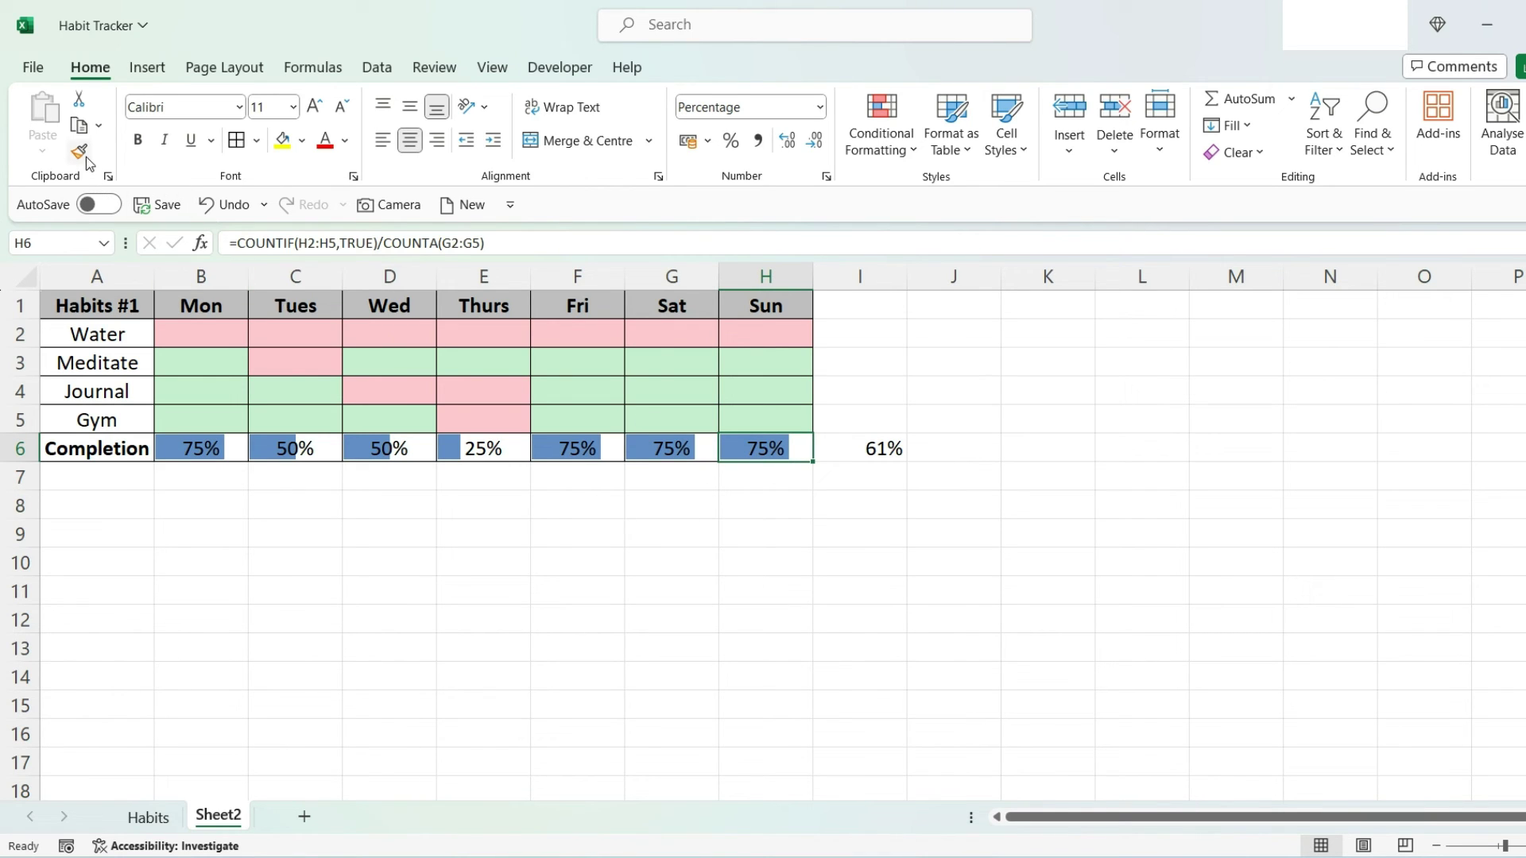
{"action": "left_click", "coordinate": [84, 153]}
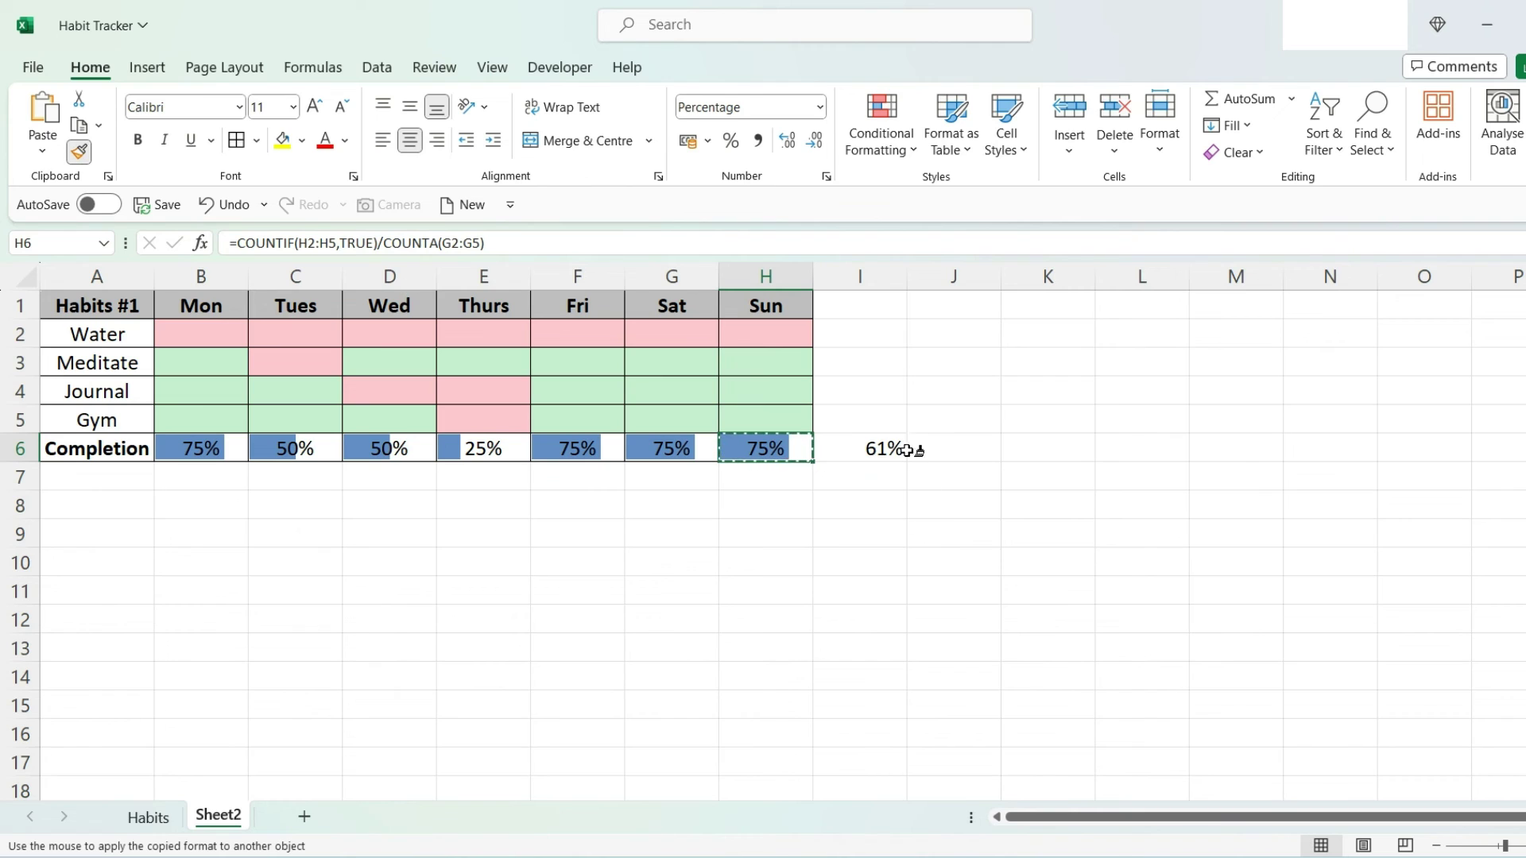
{"action": "left_click", "coordinate": [874, 449]}
{"action": "left_click", "coordinate": [882, 479]}
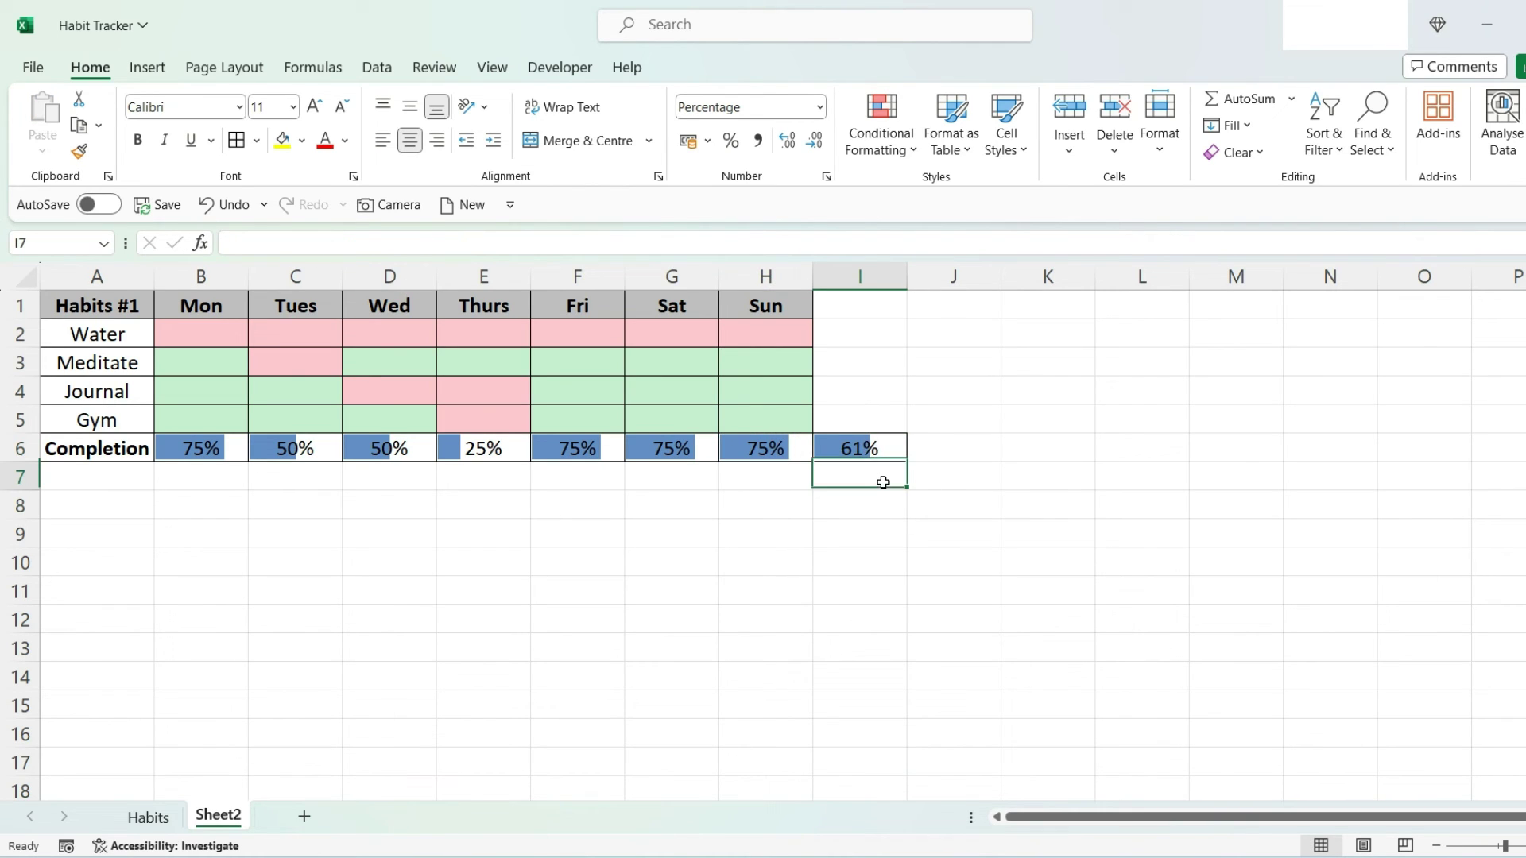
Step: Enter FALSE for Sunday's Gym and Journal, dropping Sunday to 25%
{"action": "left_click", "coordinate": [764, 419]}
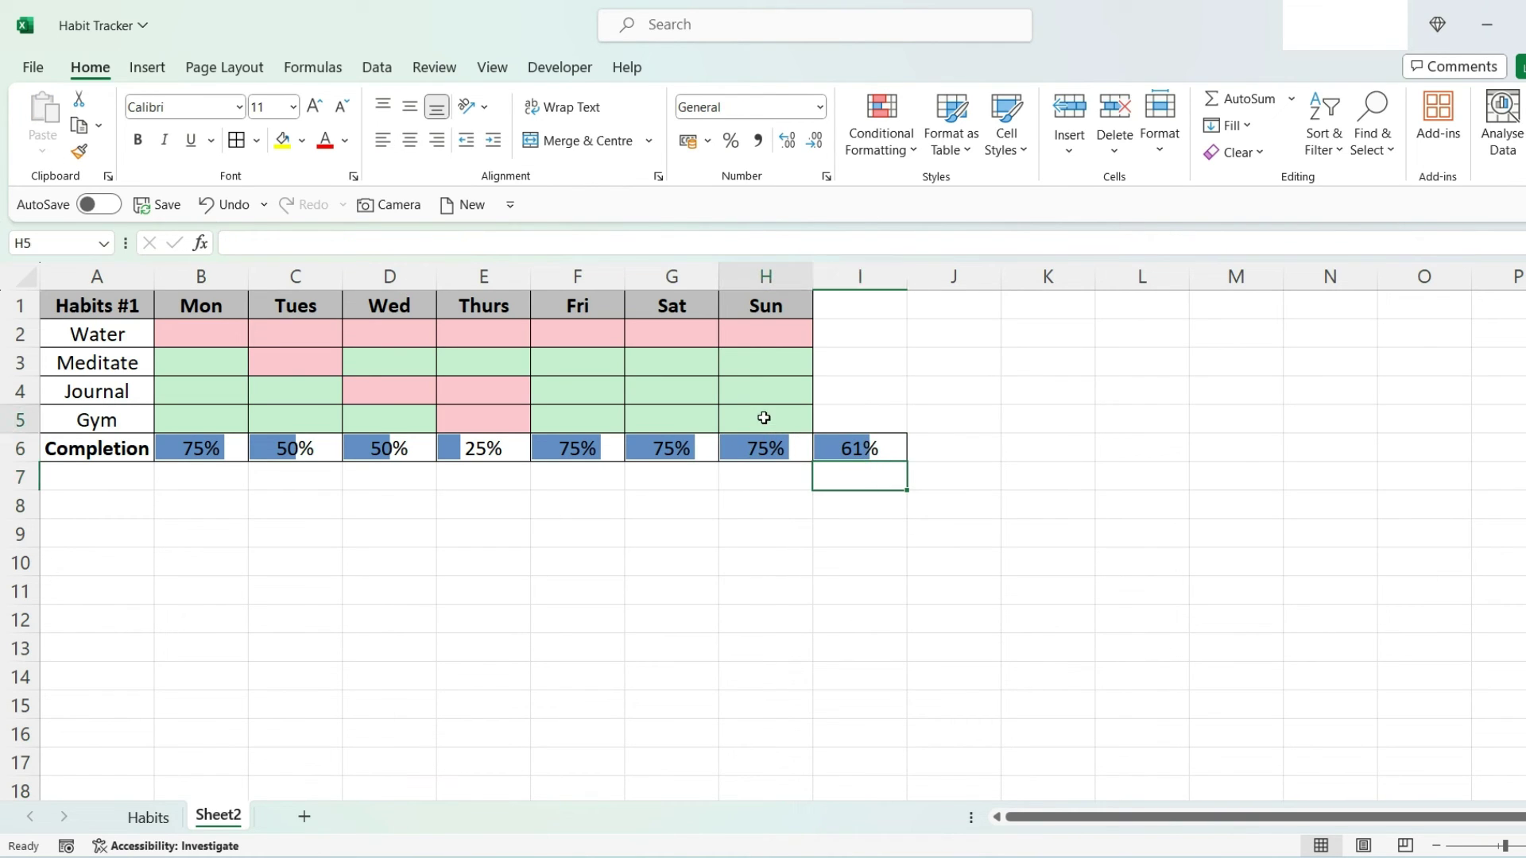
{"action": "type", "text": "FALSE"}
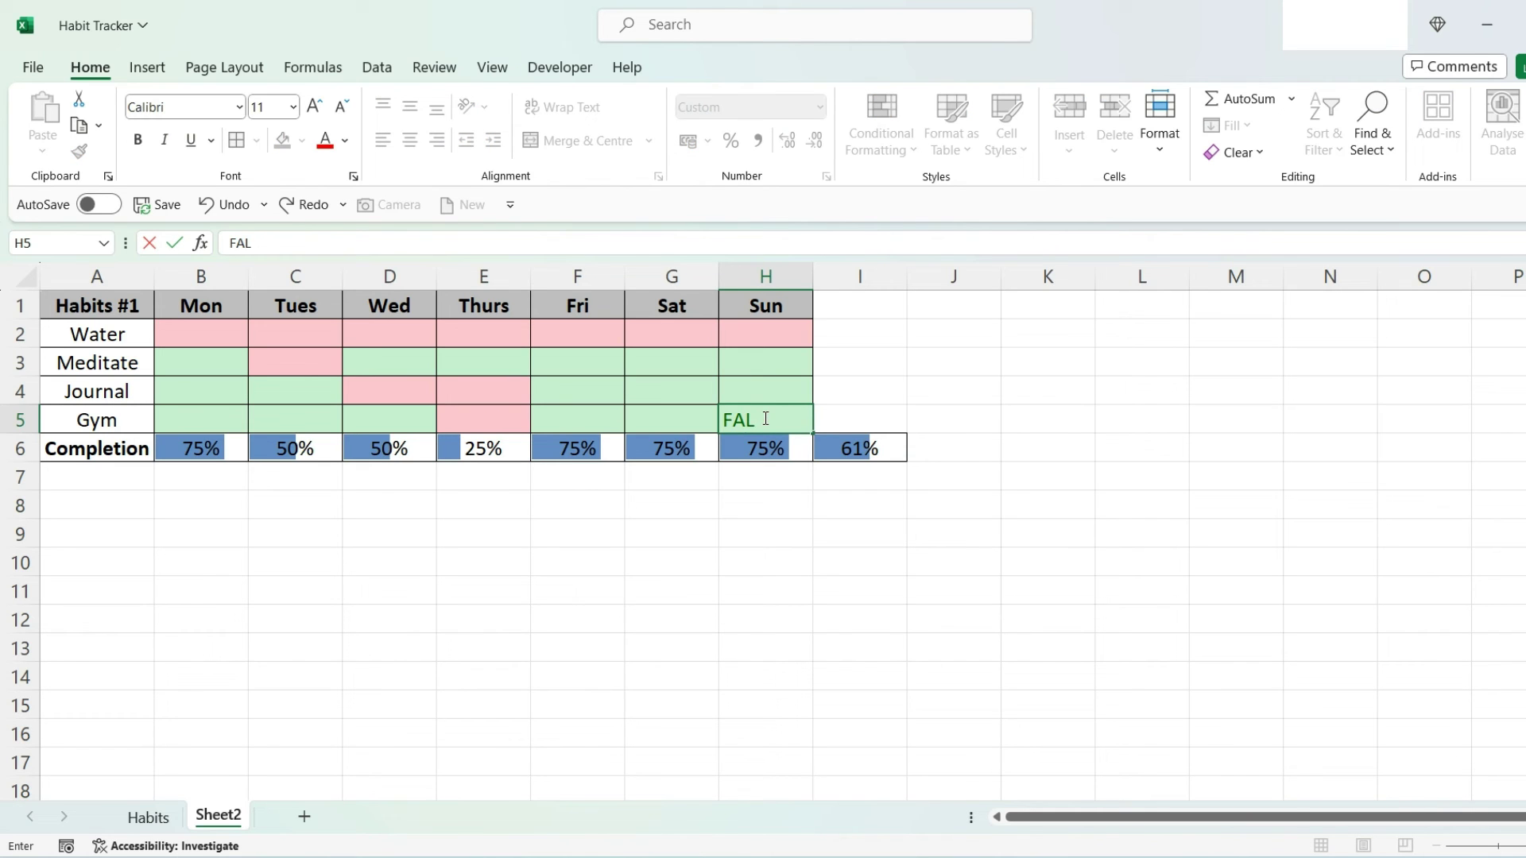
{"action": "key", "text": "Return"}
{"action": "key", "text": "Up"}
{"action": "key", "text": "Up"}
{"action": "type", "text": "FALSE"}
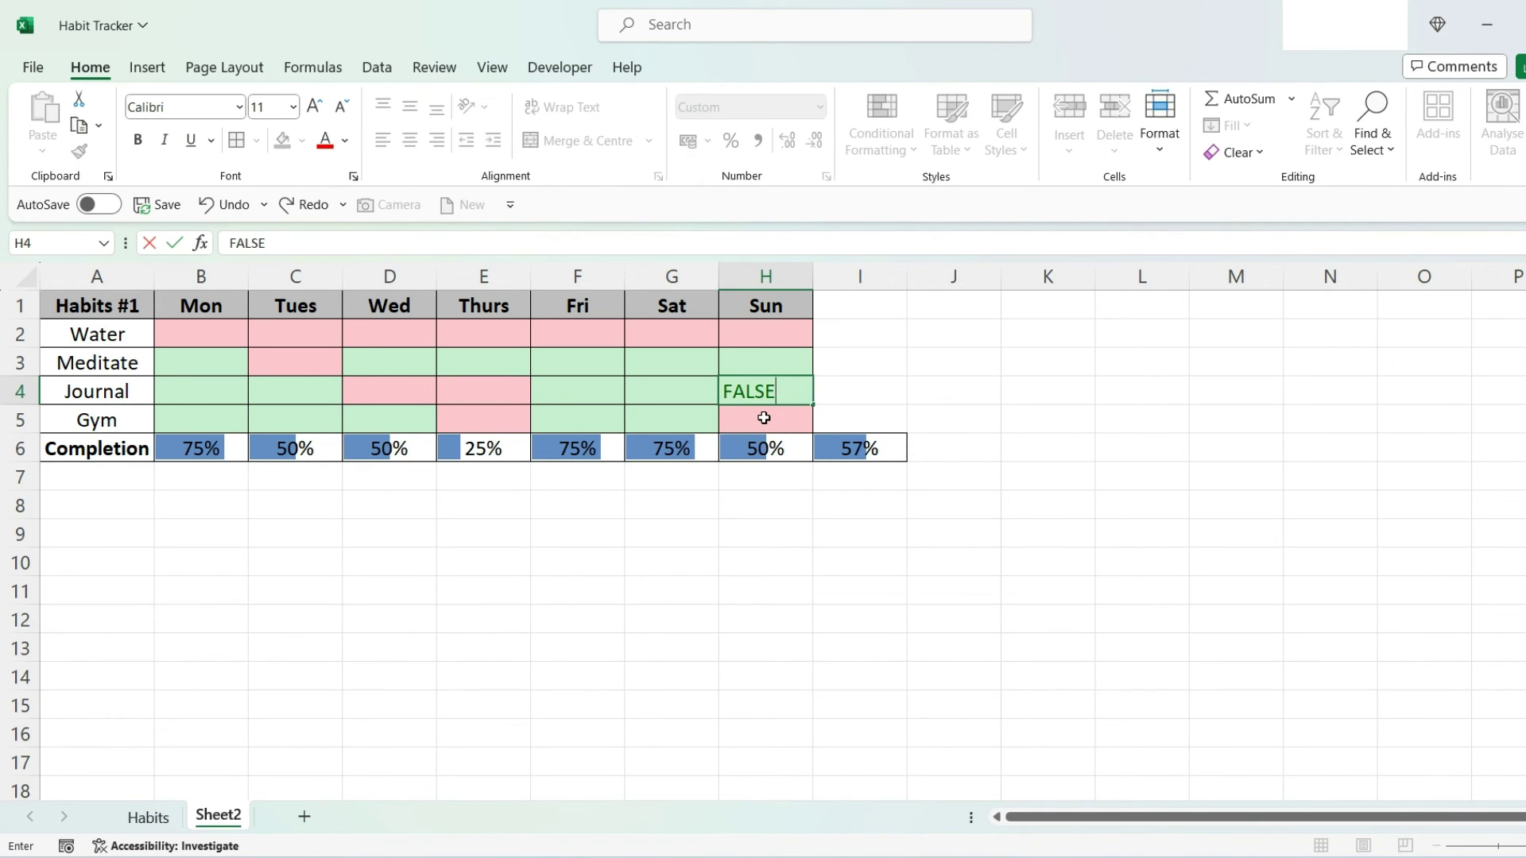
{"action": "key", "text": "Return"}
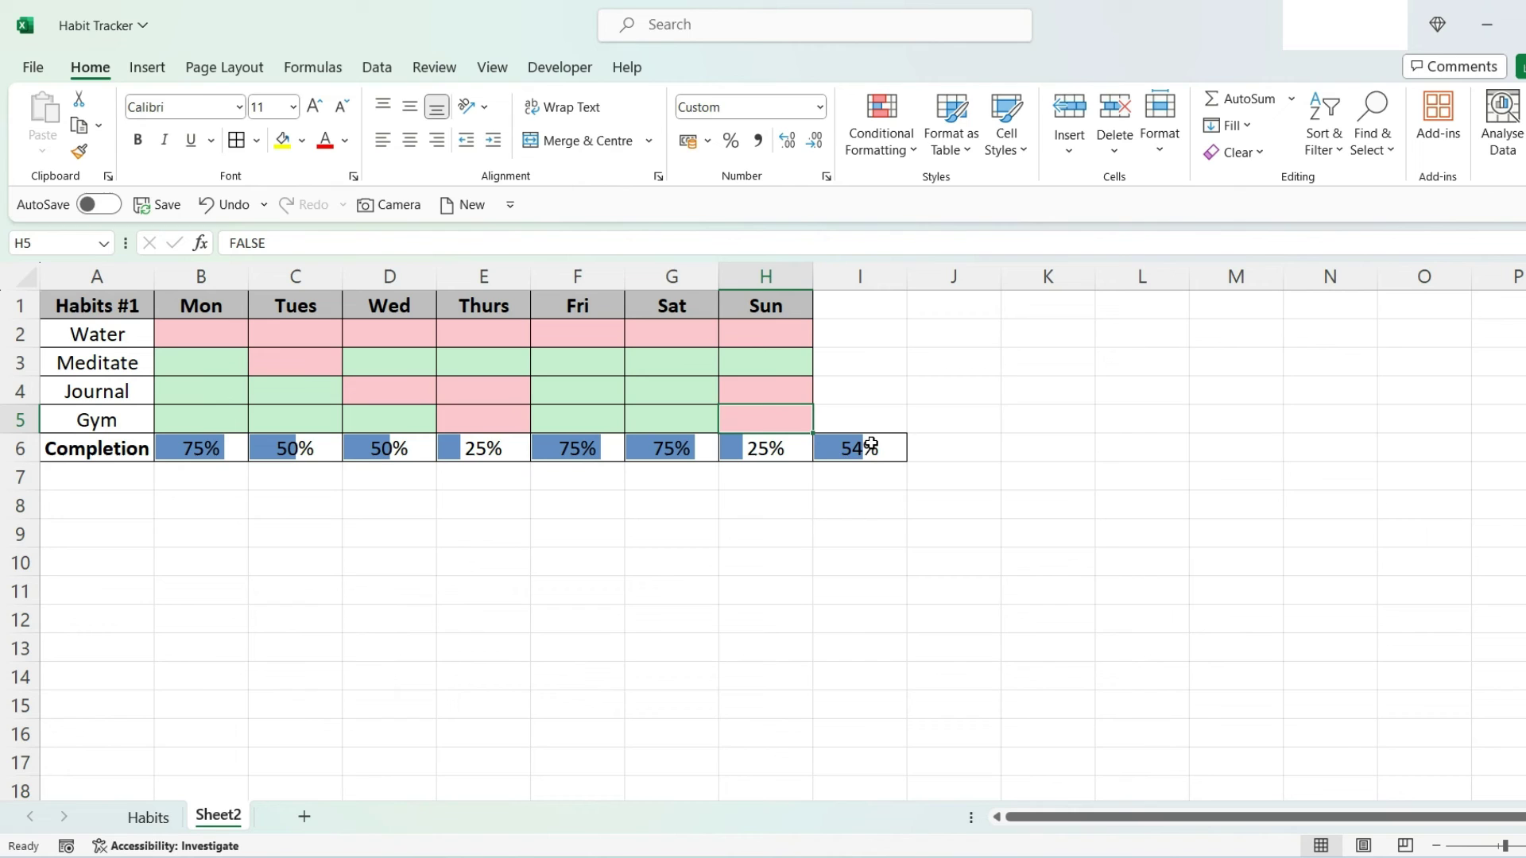
Step: Select the completion row B6:I6 and begin a custom data bar rule
{"action": "left_click", "coordinate": [1025, 661]}
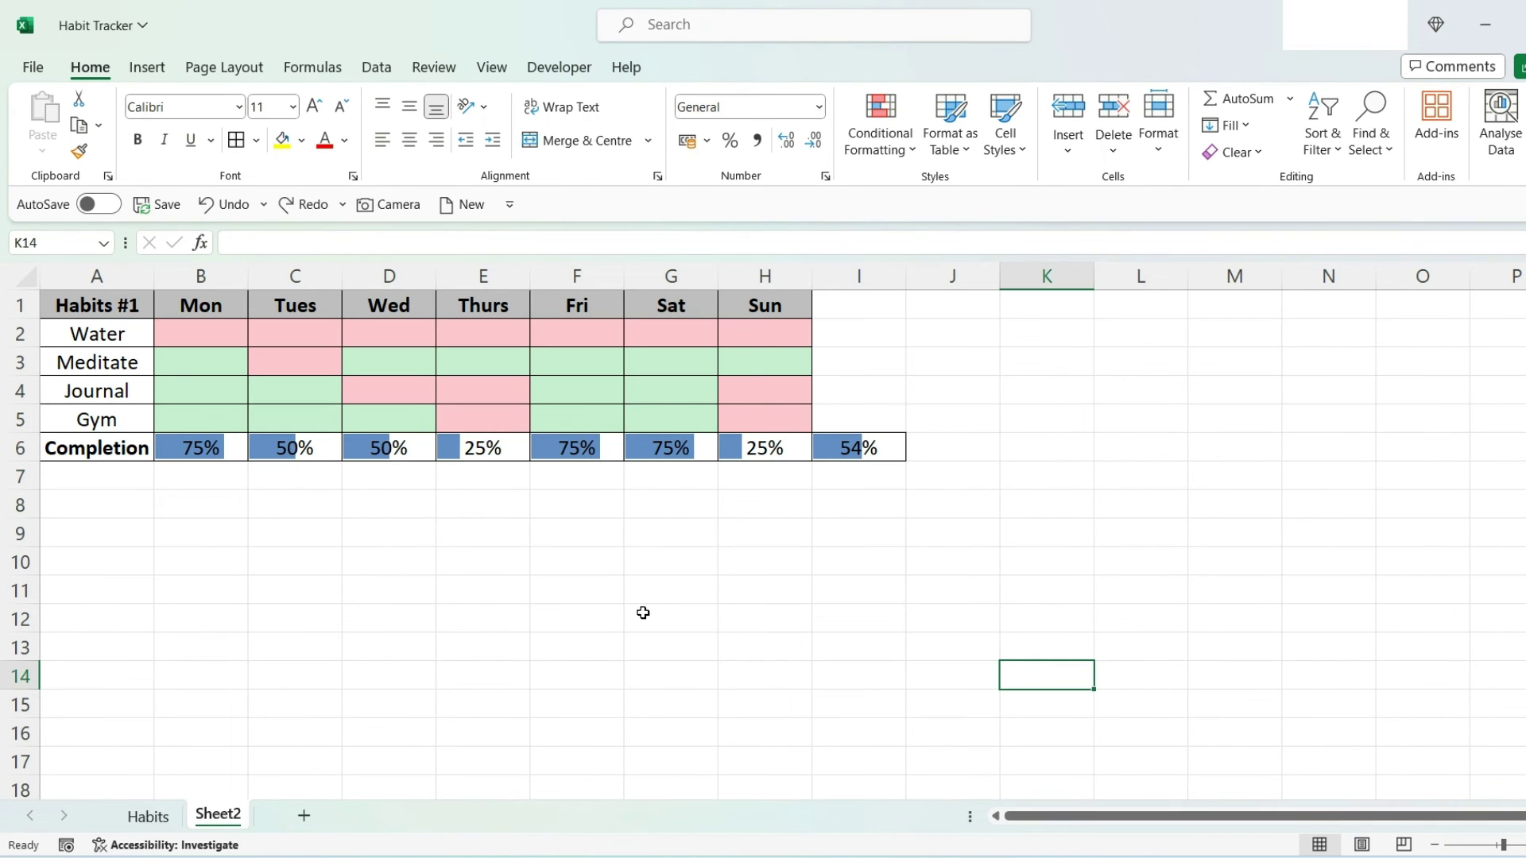
{"action": "left_click_drag", "start_coordinate": [218, 451], "coordinate": [845, 453]}
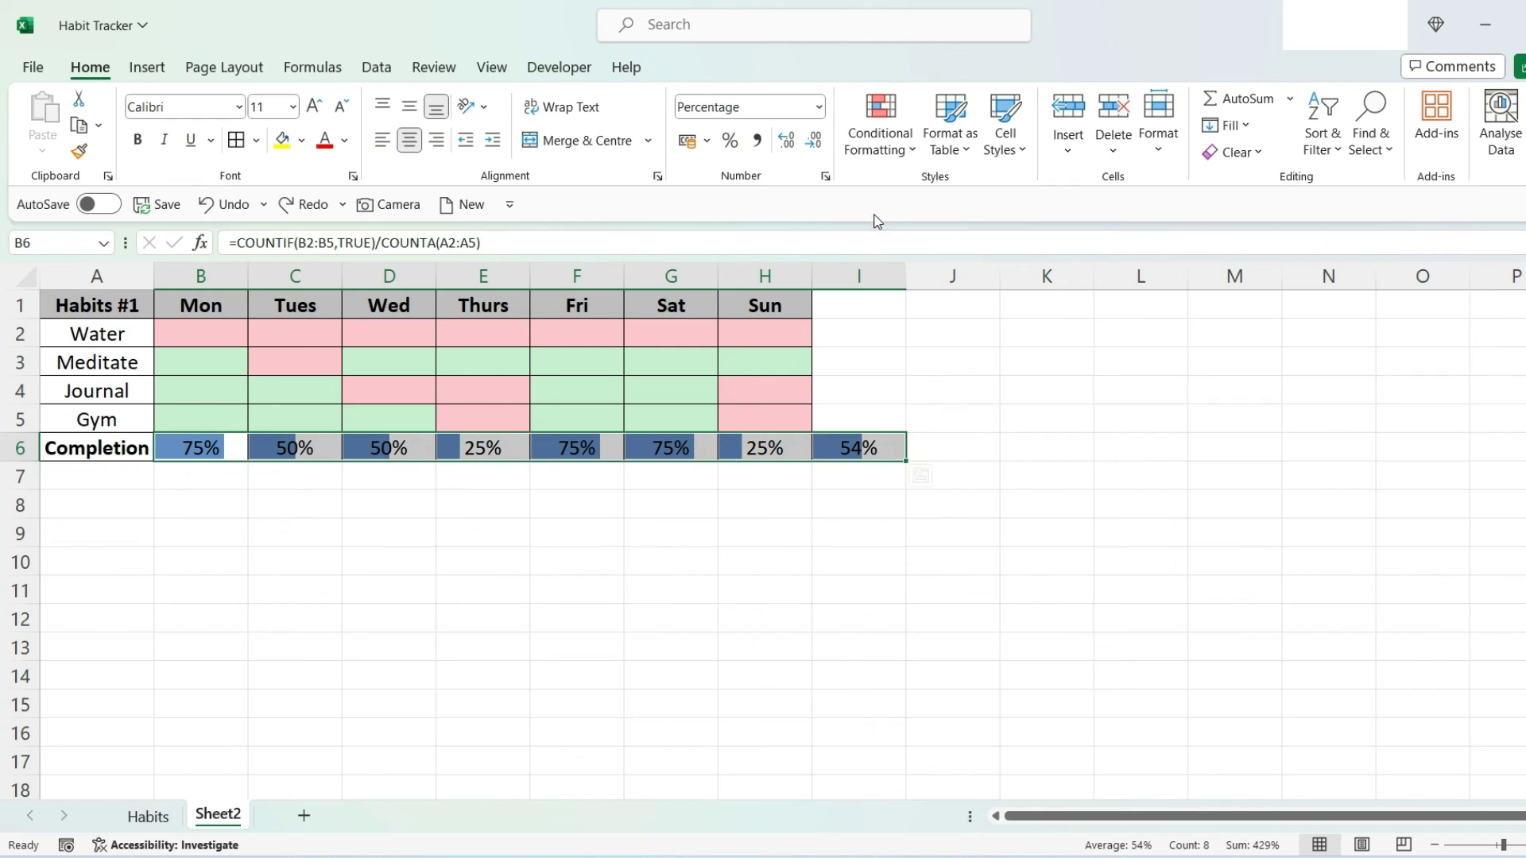
{"action": "left_click", "coordinate": [911, 156]}
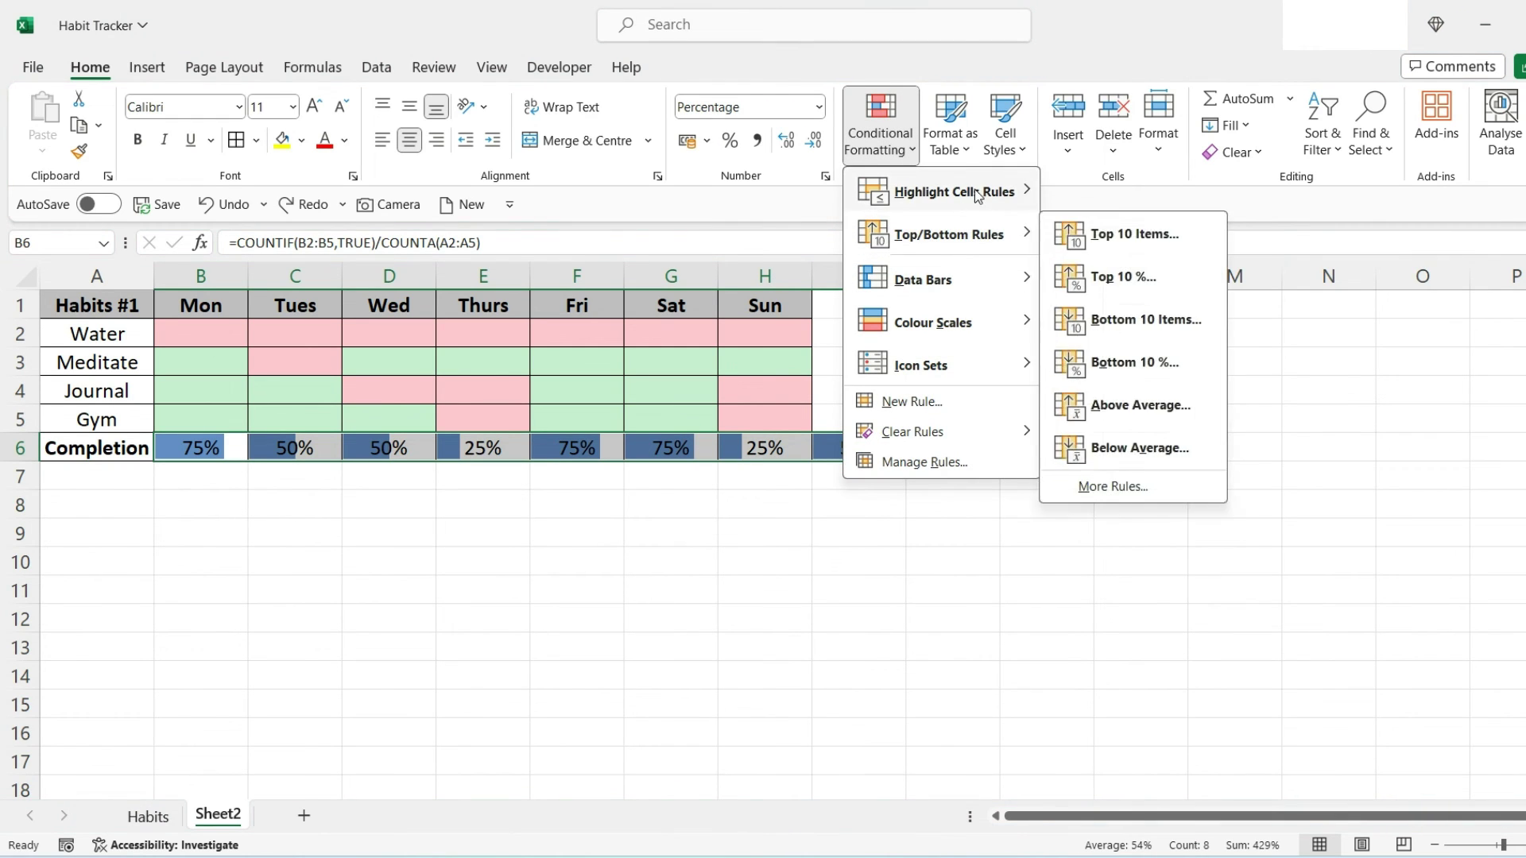
{"action": "mouse_move", "coordinate": [985, 292]}
{"action": "left_click", "coordinate": [1111, 497]}
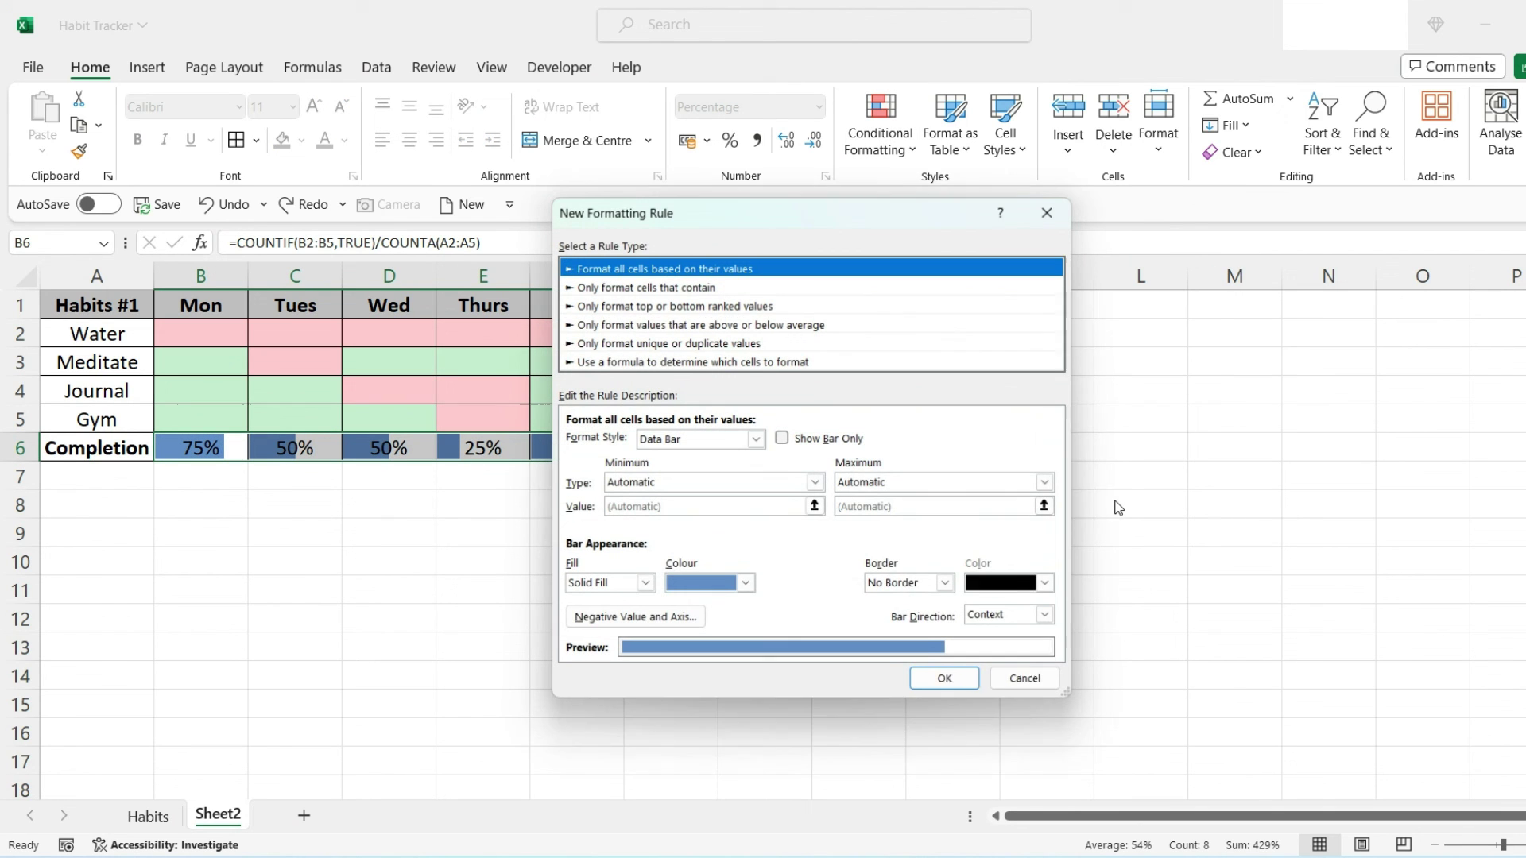
Step: Set the data bar minimum to Number 0, maximum to Number 1, and the bar colour to green
{"action": "left_click_drag", "start_coordinate": [771, 216], "coordinate": [864, 214]}
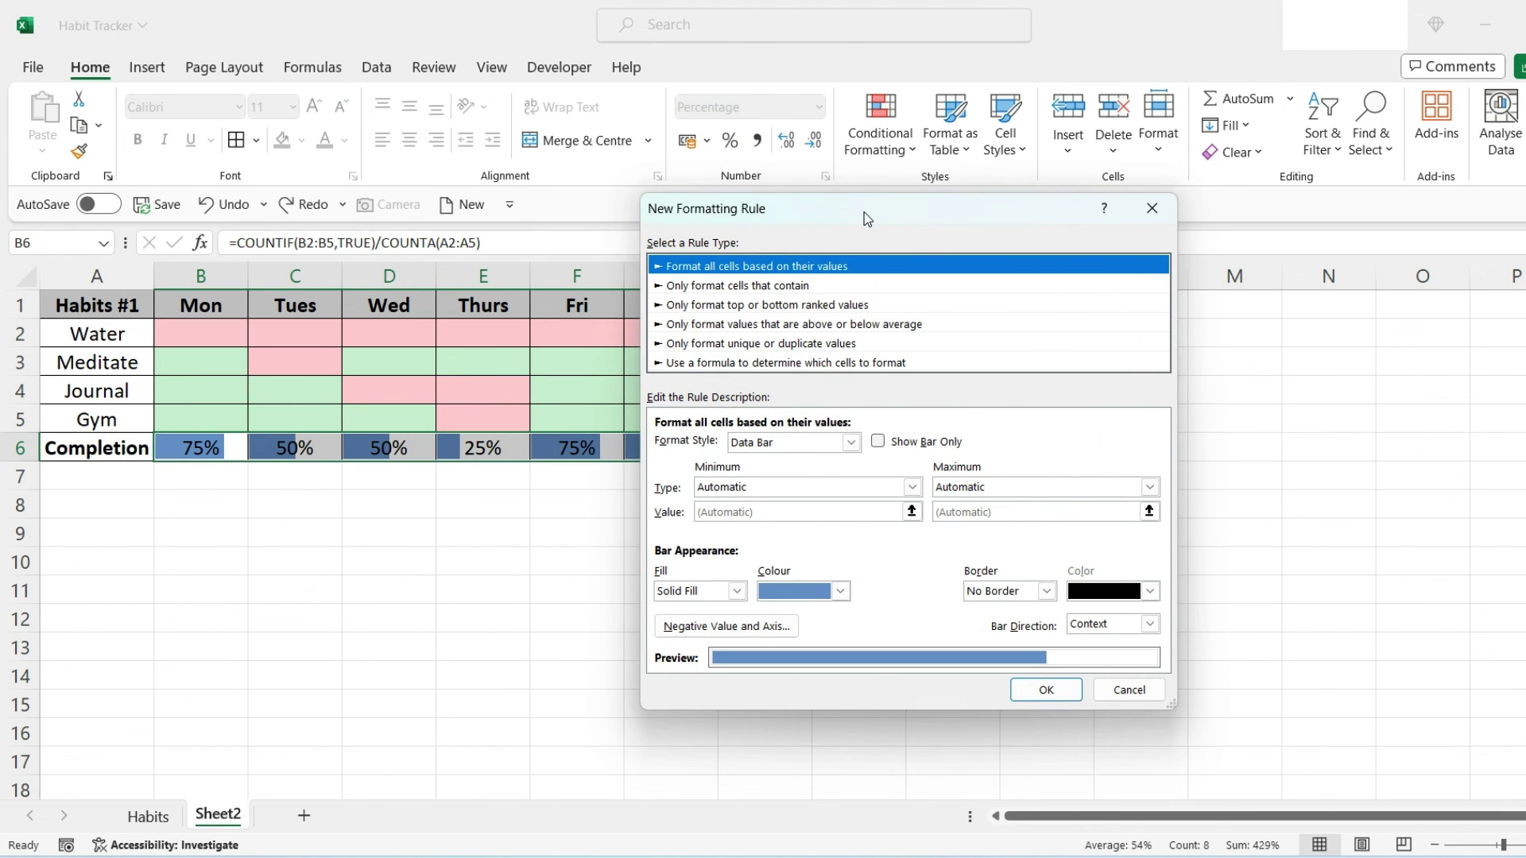
{"action": "left_click", "coordinate": [913, 487]}
{"action": "left_click", "coordinate": [849, 518]}
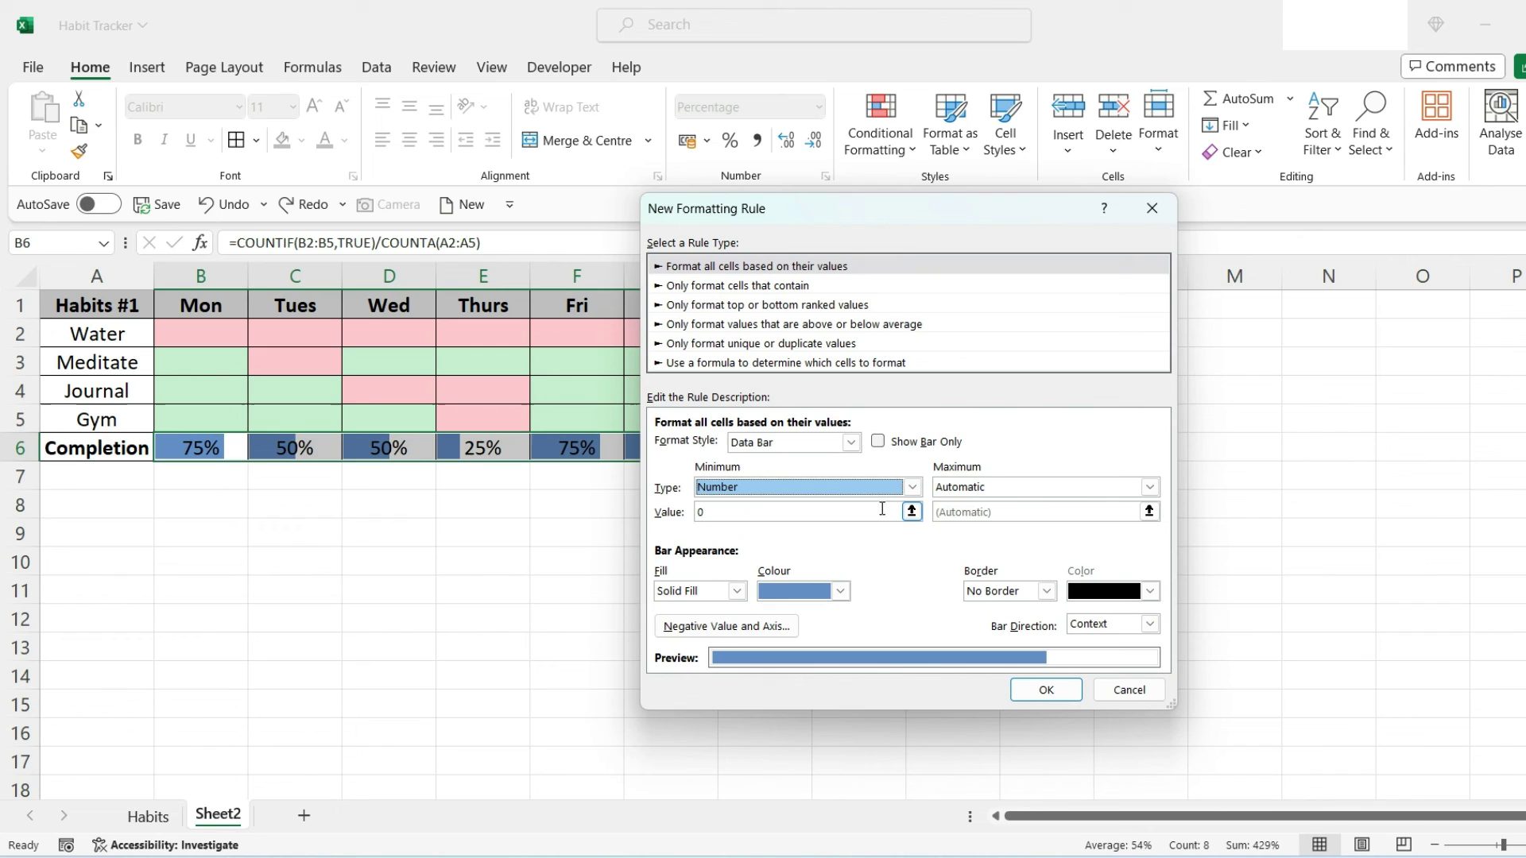
{"action": "left_click", "coordinate": [1144, 488]}
{"action": "left_click", "coordinate": [992, 521]}
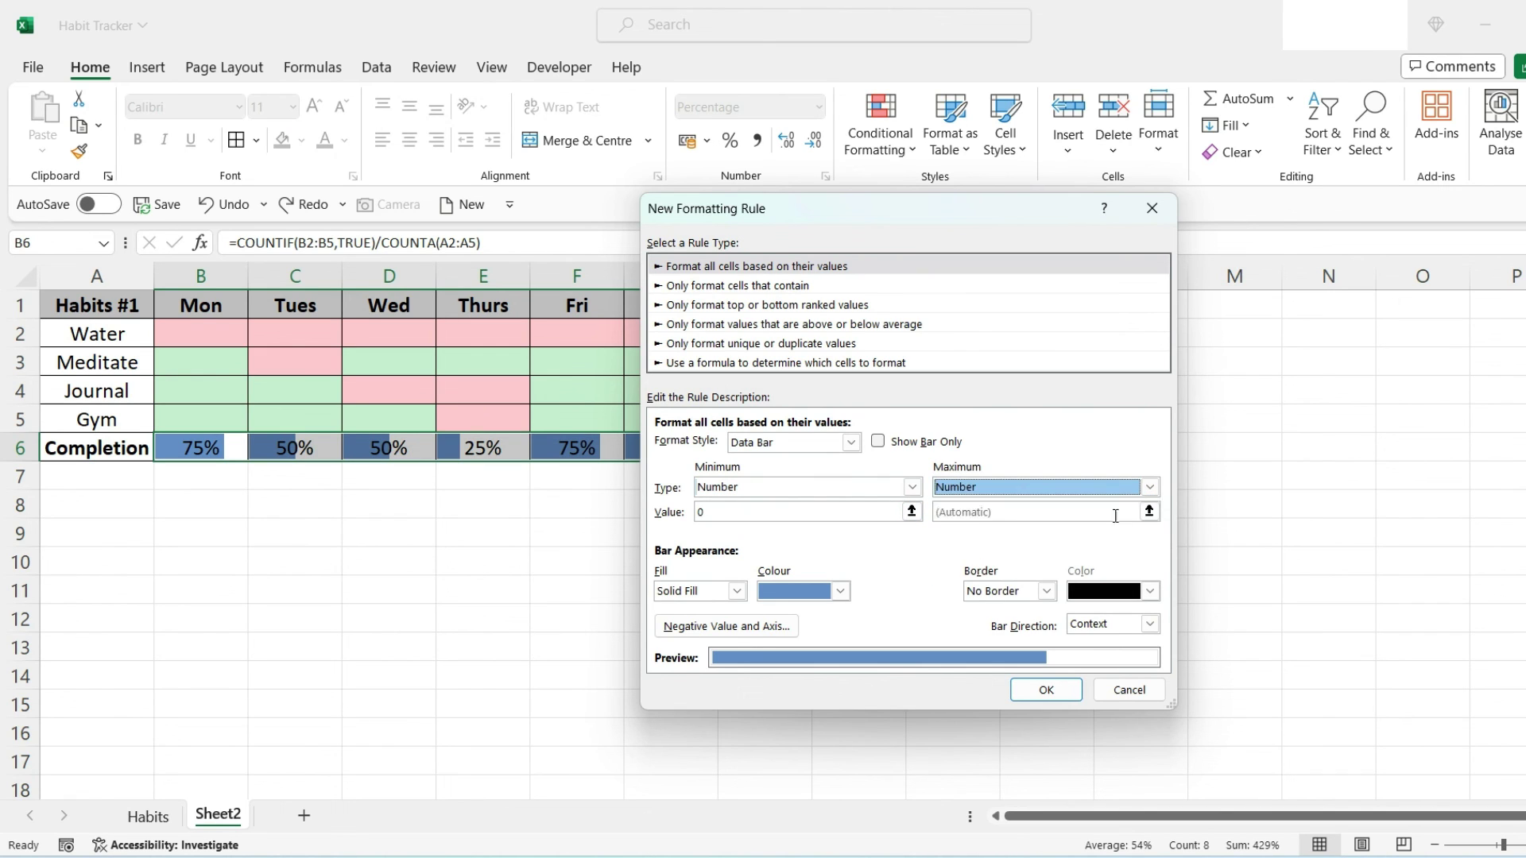
{"action": "left_click", "coordinate": [992, 512]}
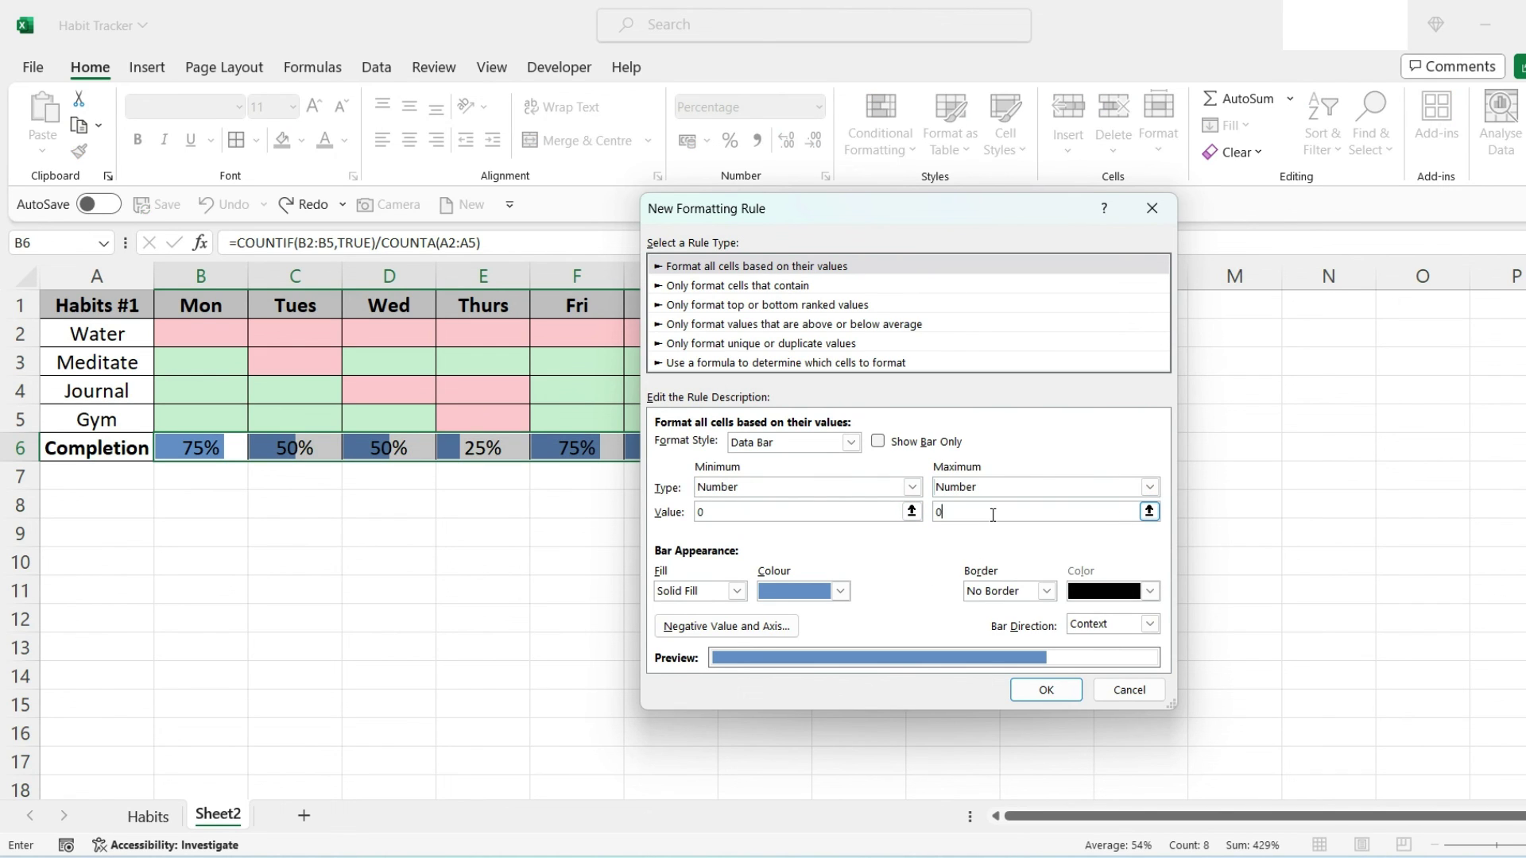
{"action": "left_click", "coordinate": [841, 593]}
{"action": "left_click", "coordinate": [917, 644]}
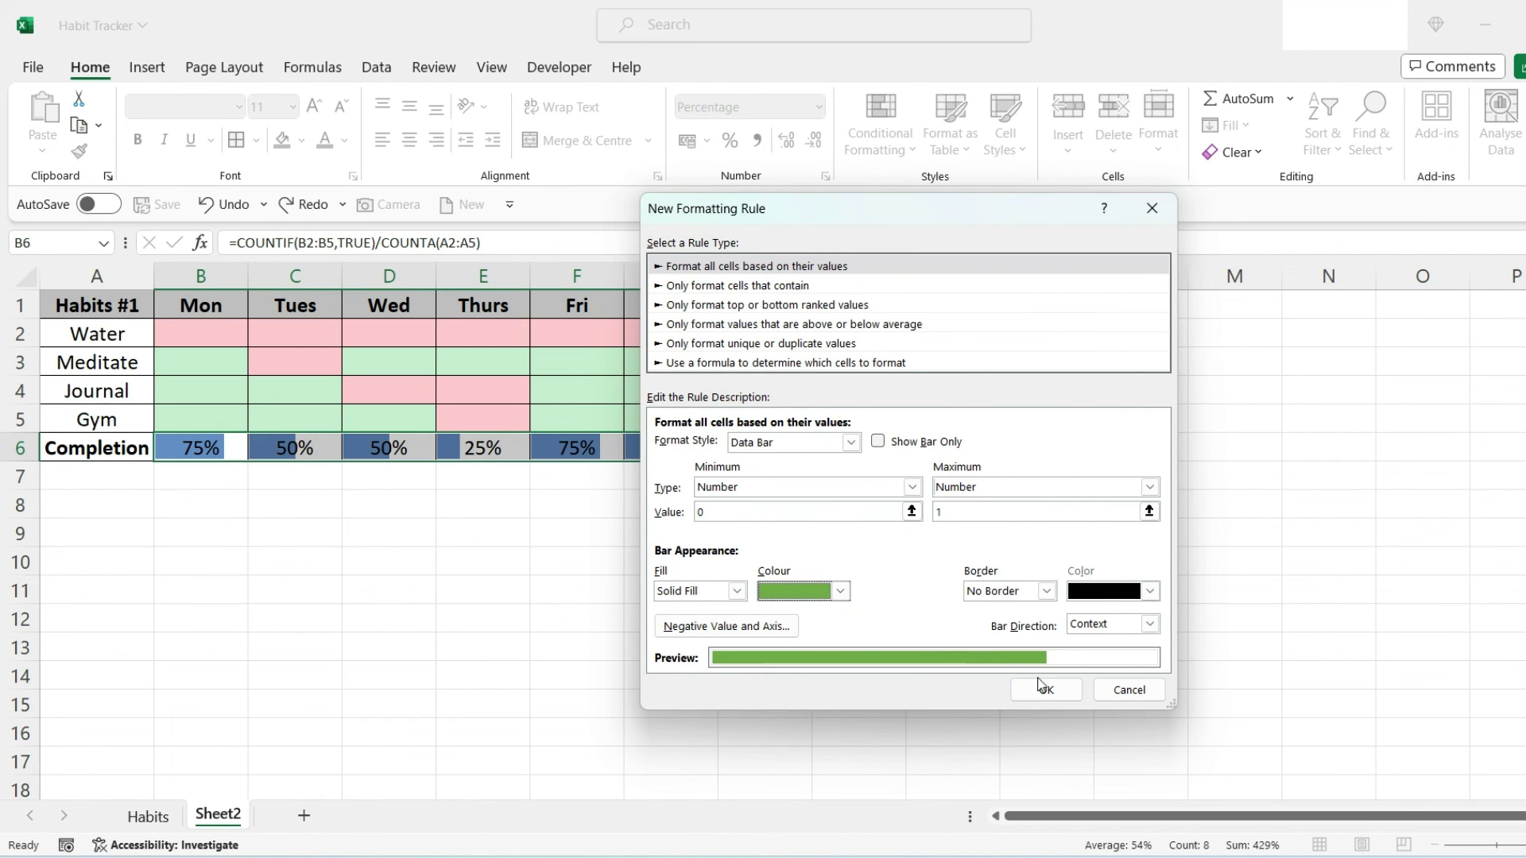
{"action": "left_click", "coordinate": [1046, 688]}
{"action": "left_click", "coordinate": [989, 613]}
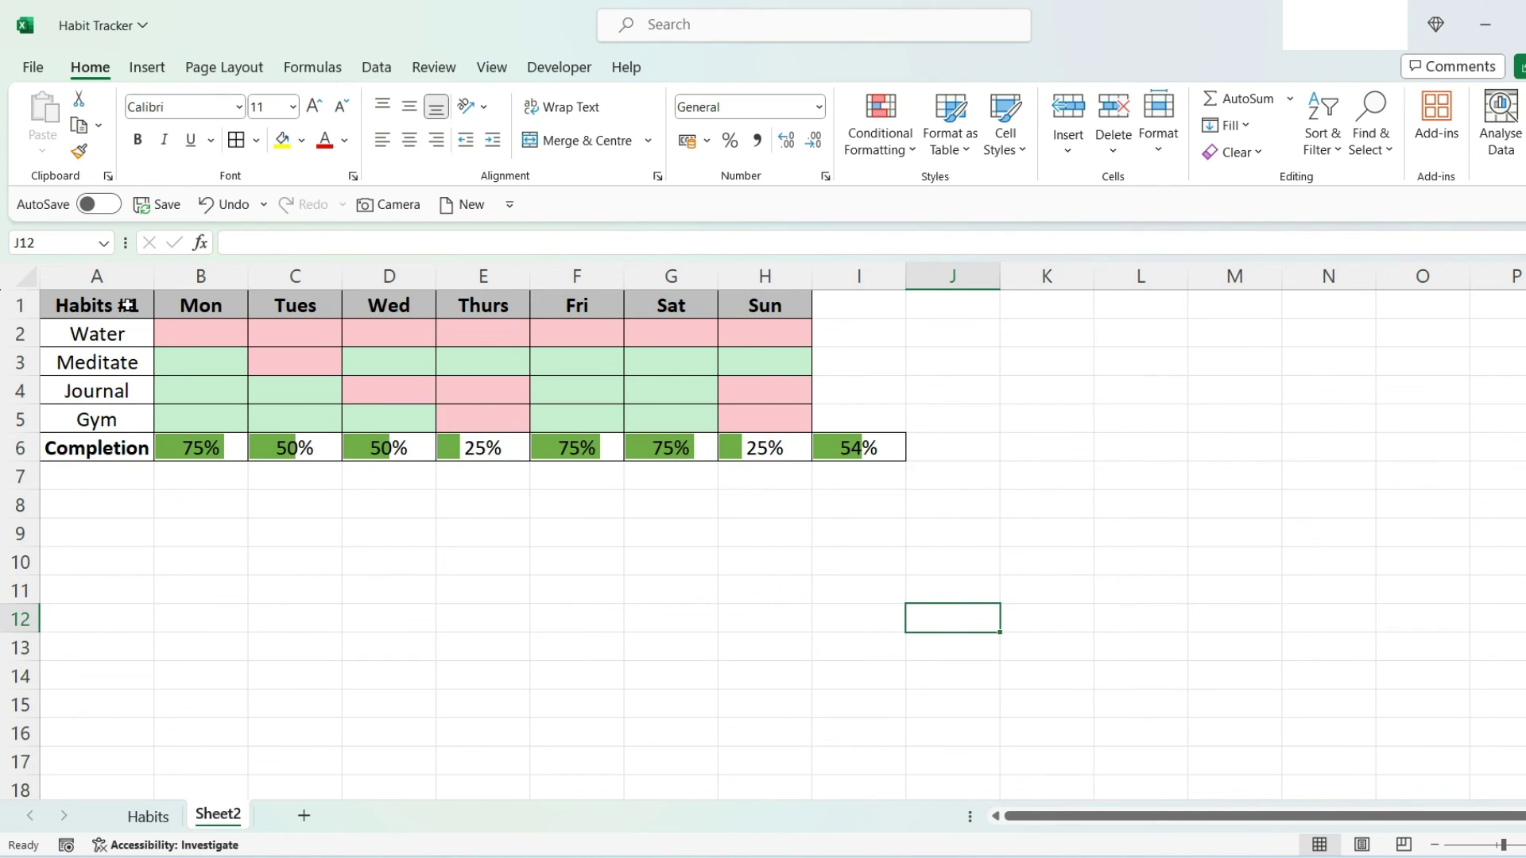
Step: Copy the A1:I6 tracker table and paste copies at A8 and A15
{"action": "left_click_drag", "start_coordinate": [127, 305], "coordinate": [848, 442]}
{"action": "key", "text": "ctrl+c"}
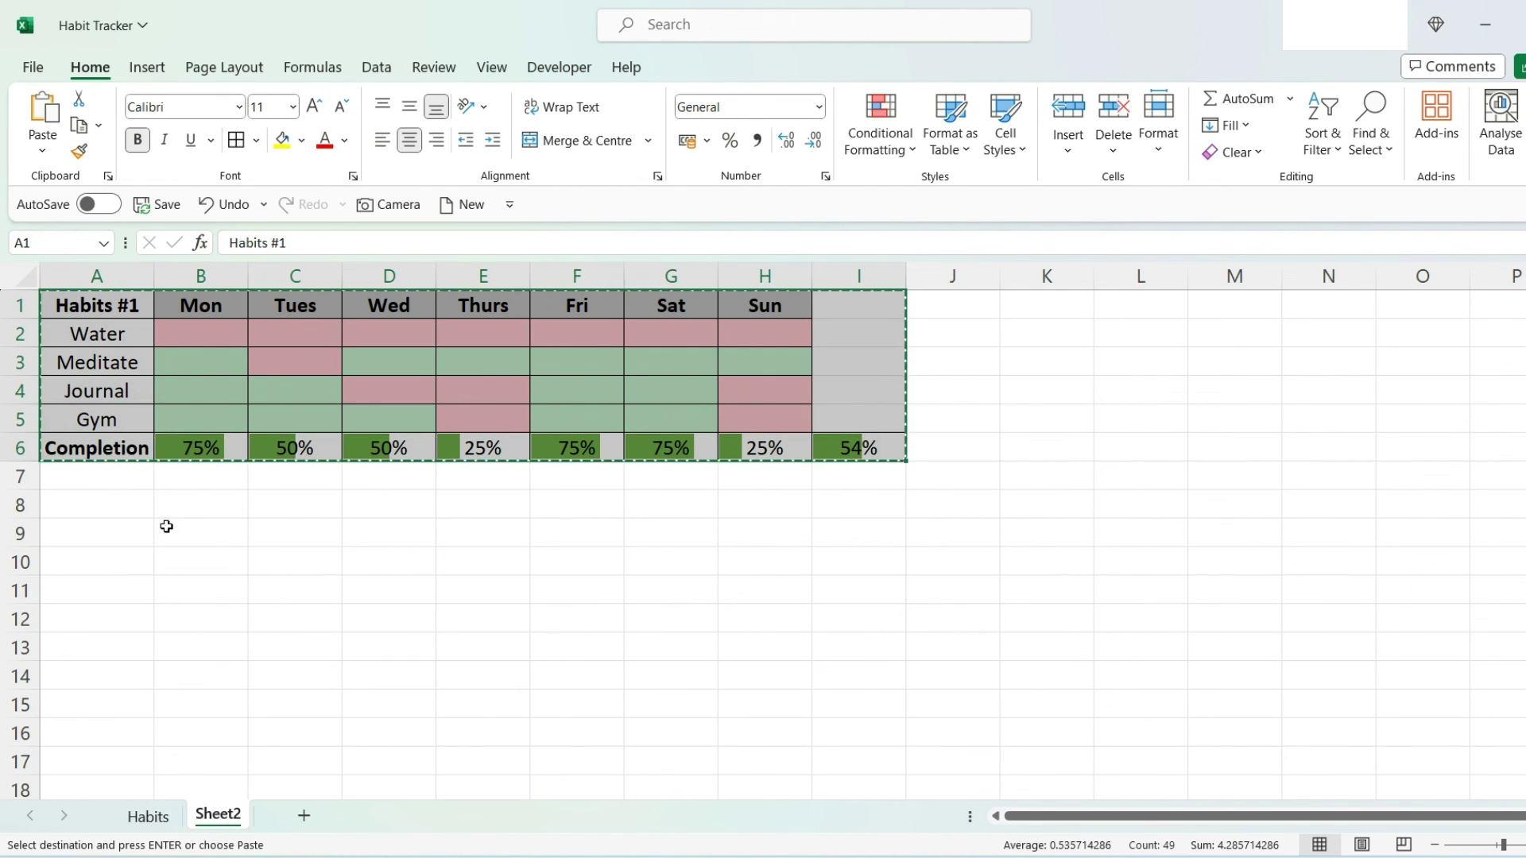
{"action": "left_click", "coordinate": [119, 502]}
{"action": "key", "text": "ctrl+v"}
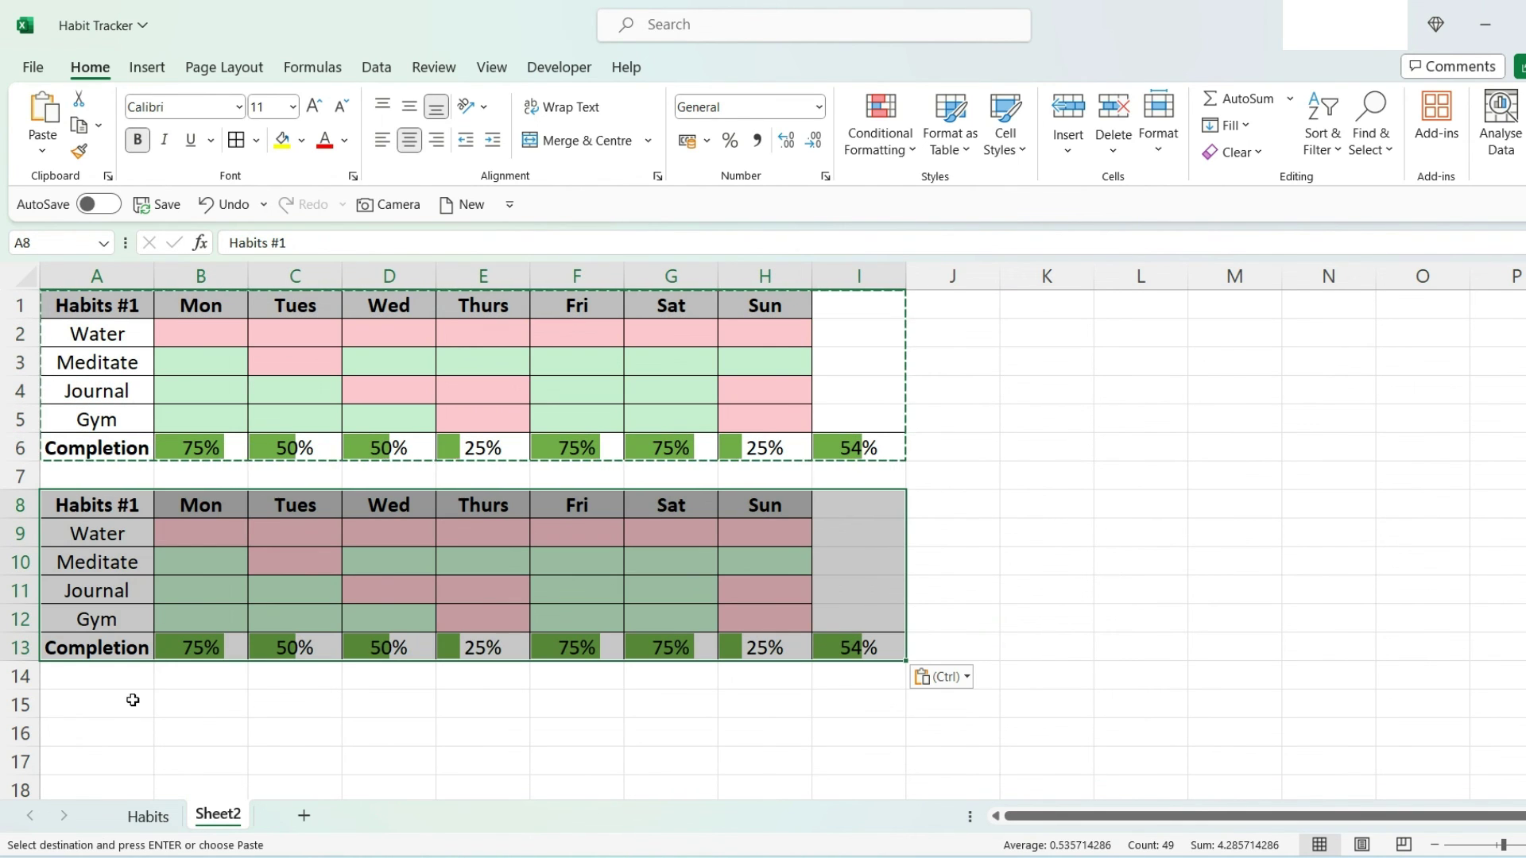
{"action": "left_click", "coordinate": [133, 700]}
{"action": "key", "text": "ctrl+v"}
Step: Retitle the copied tables 'Habits #2' and 'Habits #3'
{"action": "left_click", "coordinate": [143, 531]}
{"action": "double_click", "coordinate": [141, 512]}
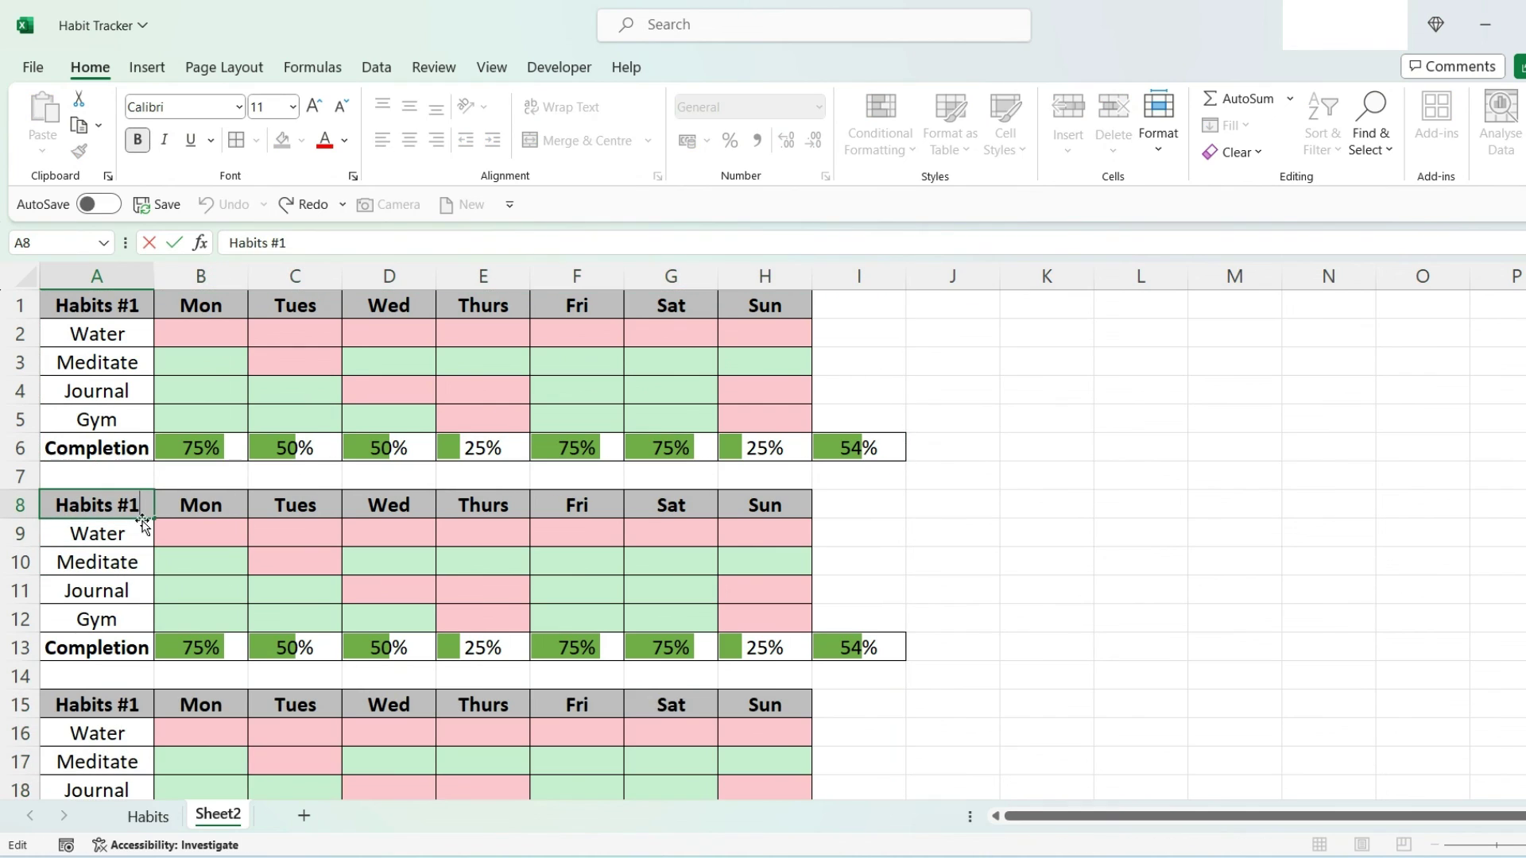
{"action": "key", "text": "BackSpace"}
{"action": "type", "text": "2"}
{"action": "left_click", "coordinate": [142, 541]}
{"action": "left_click", "coordinate": [135, 699]}
{"action": "double_click", "coordinate": [135, 698]}
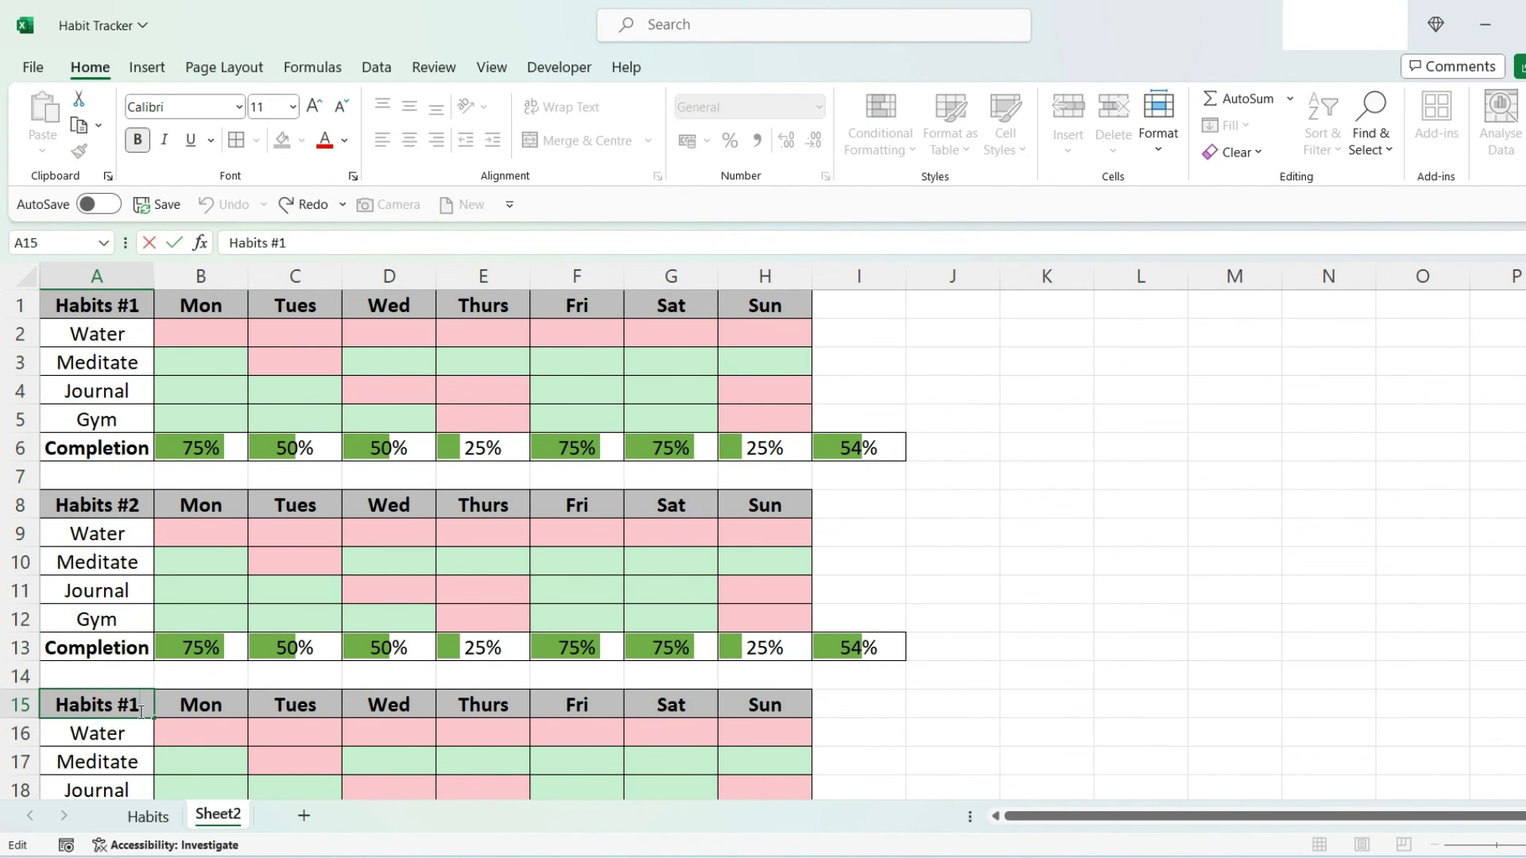
{"action": "key", "text": "BackSpace"}
{"action": "type", "text": "3"}
{"action": "key", "text": "Return"}
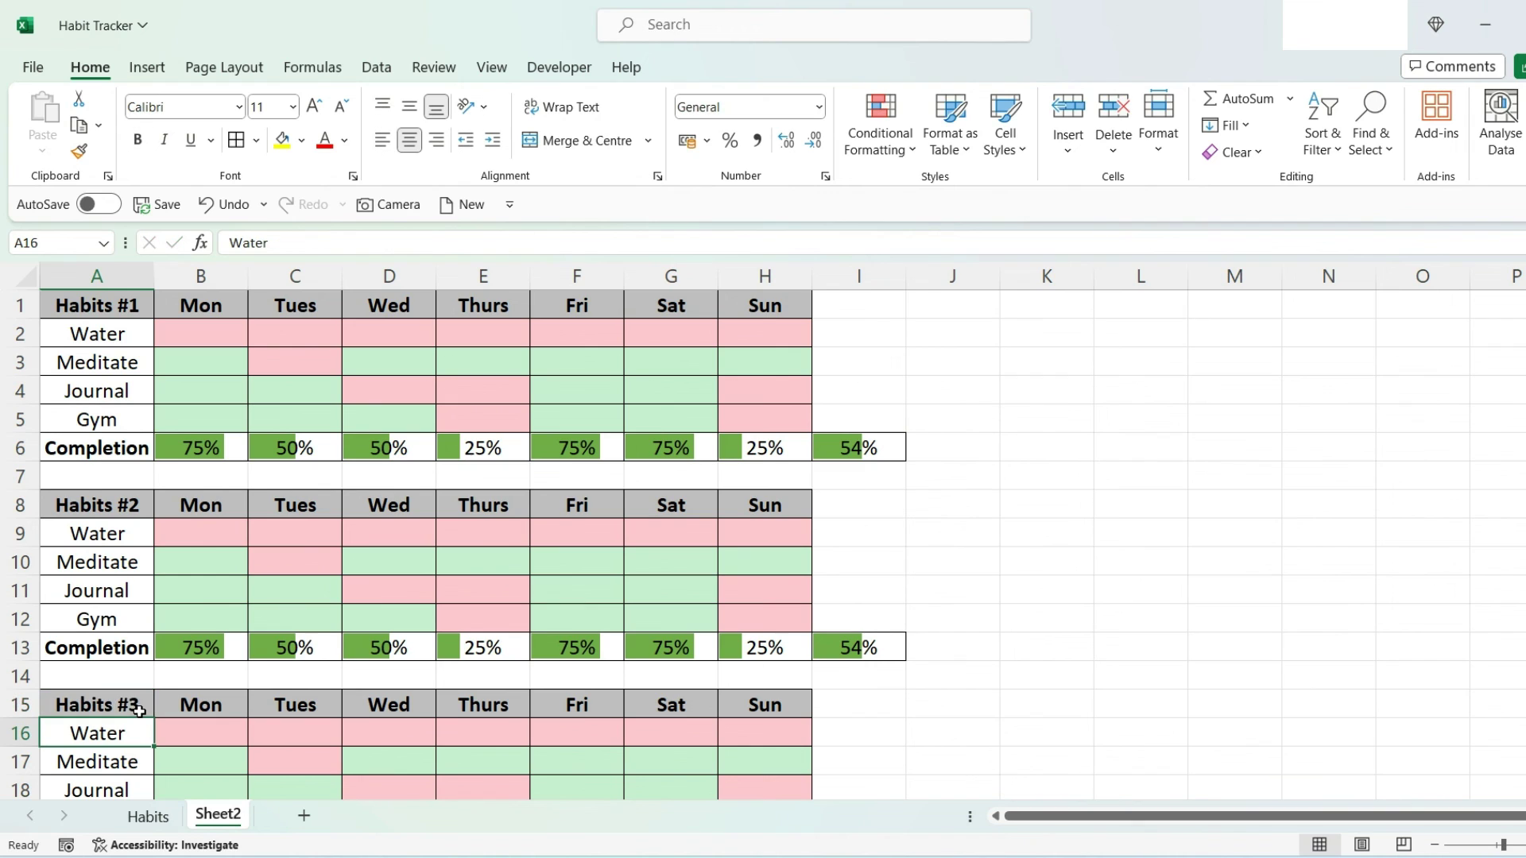
Step: Enter FALSE in B10 and B11 for week two's Monday Meditate and Journal
{"action": "left_click", "coordinate": [220, 563]}
{"action": "type", "text": "FALSE"}
{"action": "key", "text": "Return"}
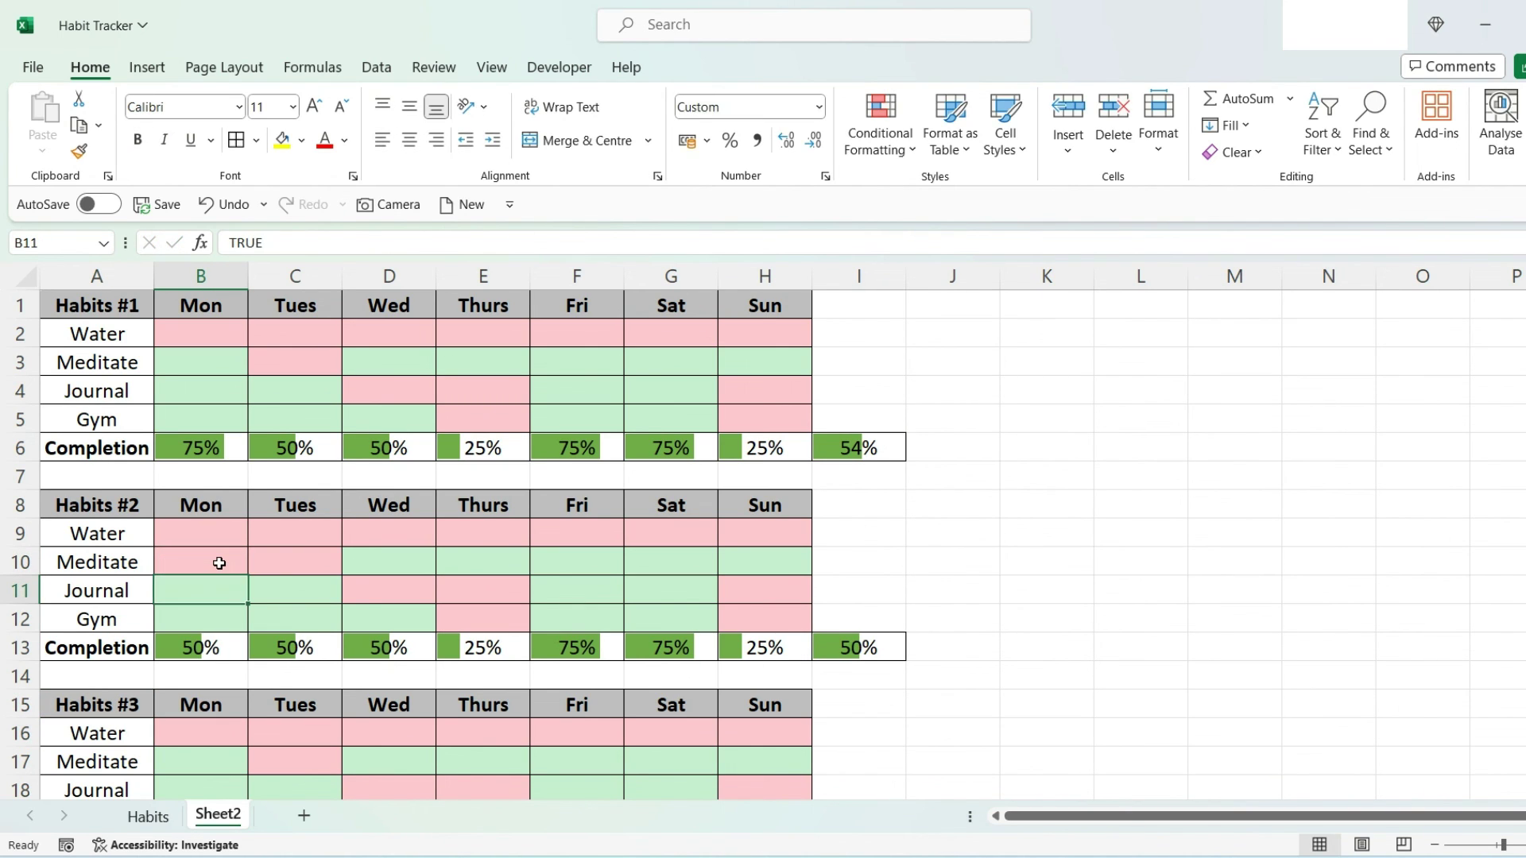
{"action": "type", "text": "FLASE"}
{"action": "key", "text": "BackSpace"}
{"action": "key", "text": "BackSpace"}
{"action": "key", "text": "BackSpace"}
{"action": "type", "text": "ASE"}
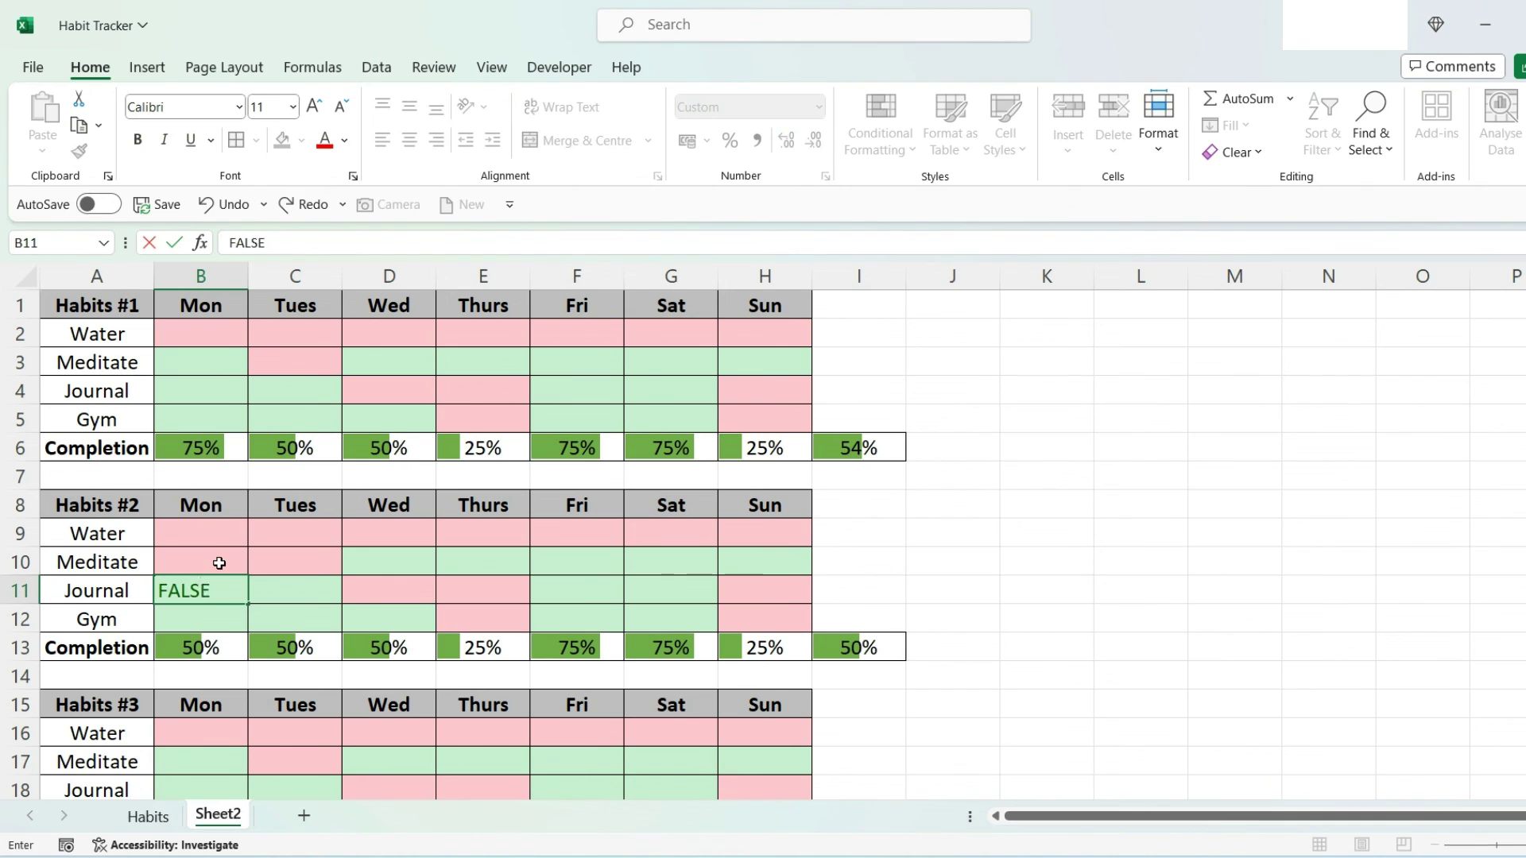
{"action": "key", "text": "Return"}
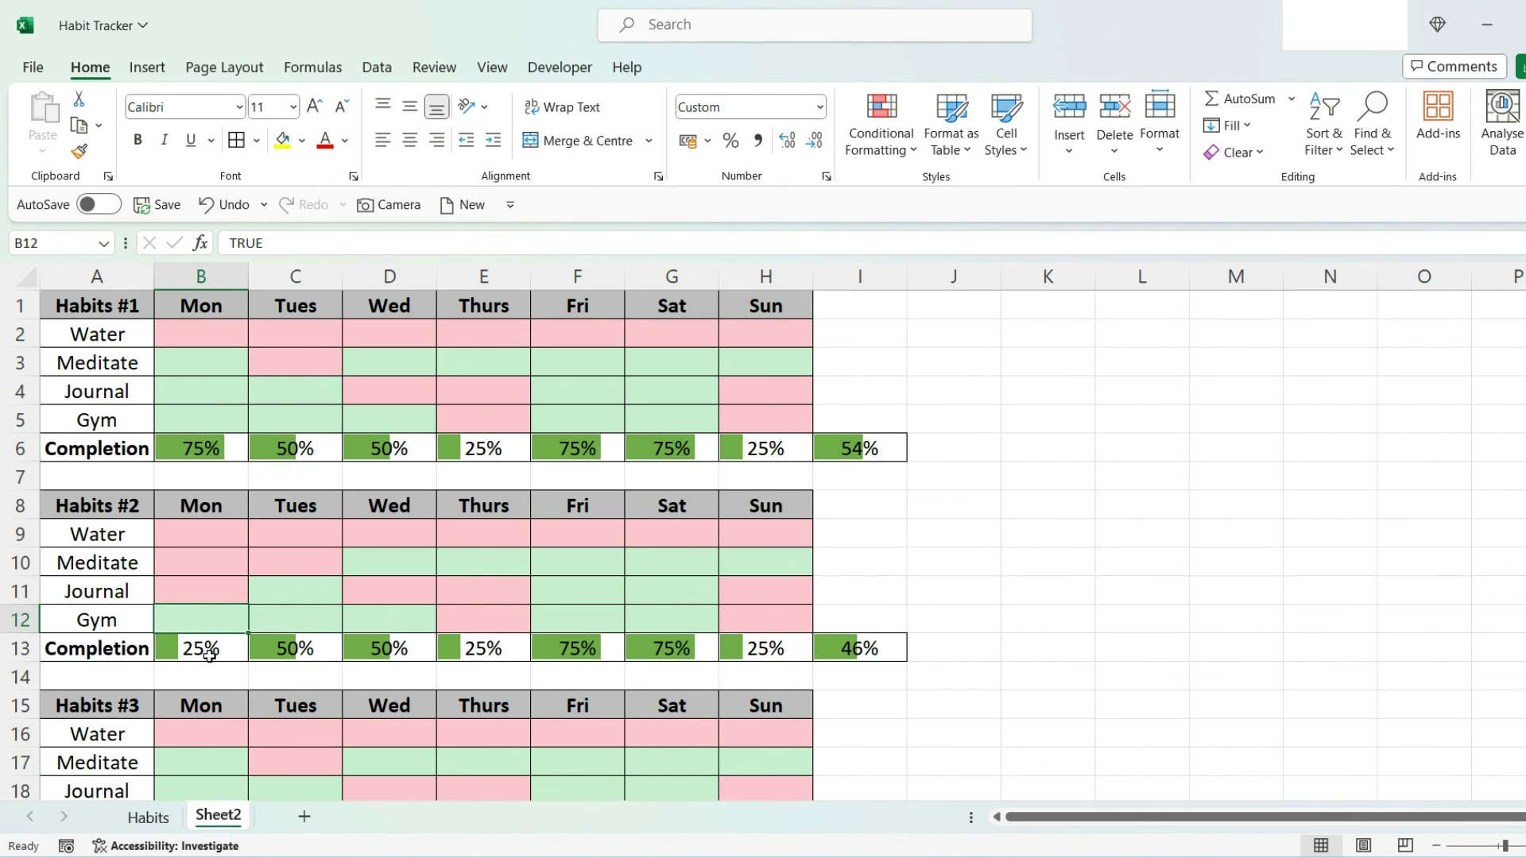